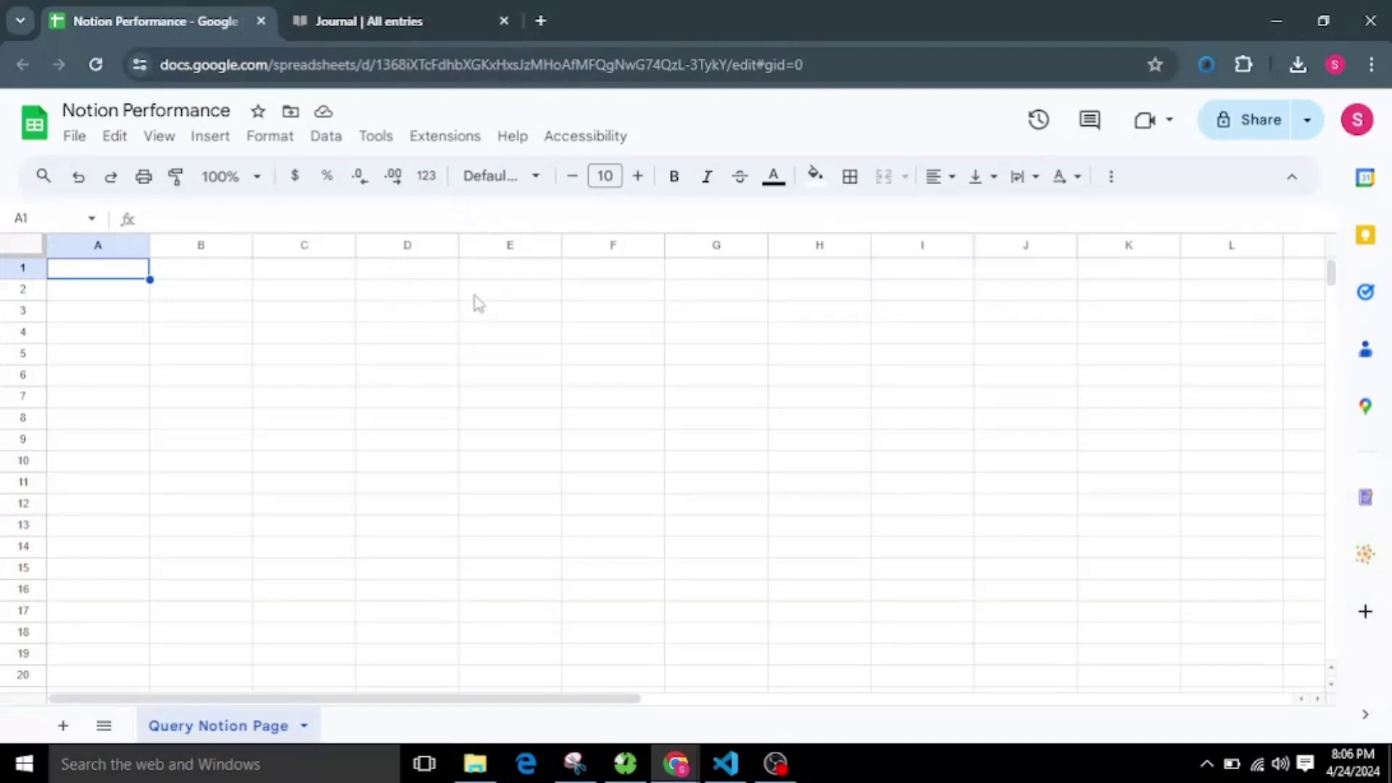
# - Start the Sheet Director add-on and choose Notion as the app by searching for "no"
pyautogui.click(441, 138)
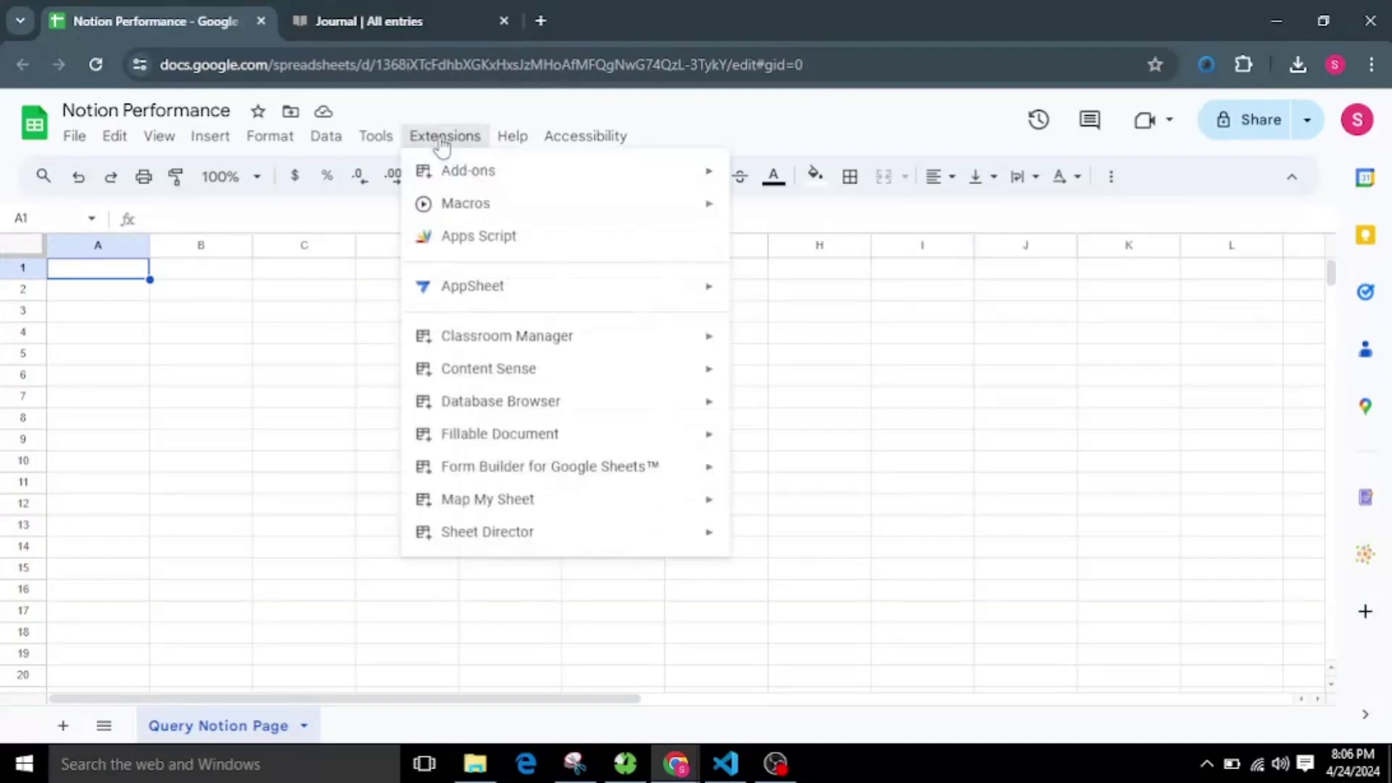
pyautogui.moveTo(724, 546)
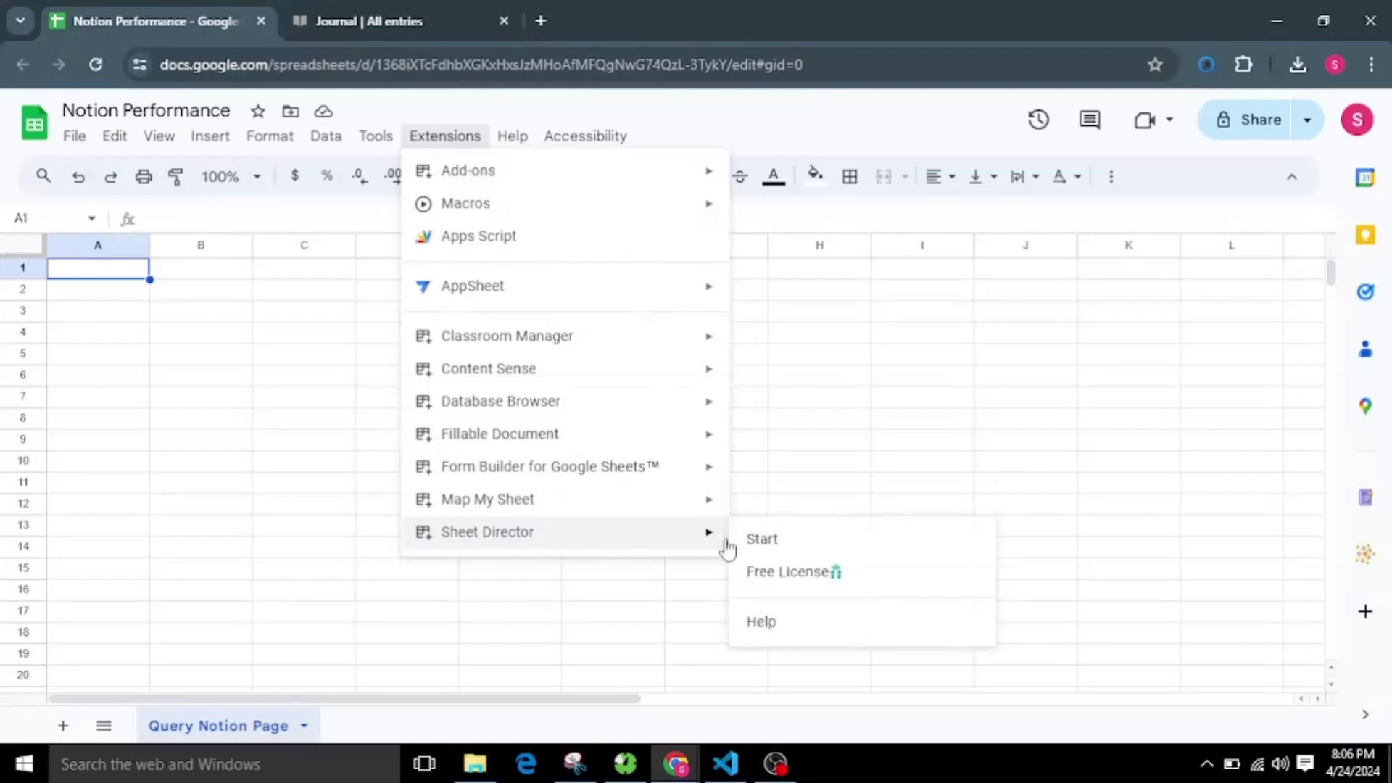
pyautogui.click(771, 540)
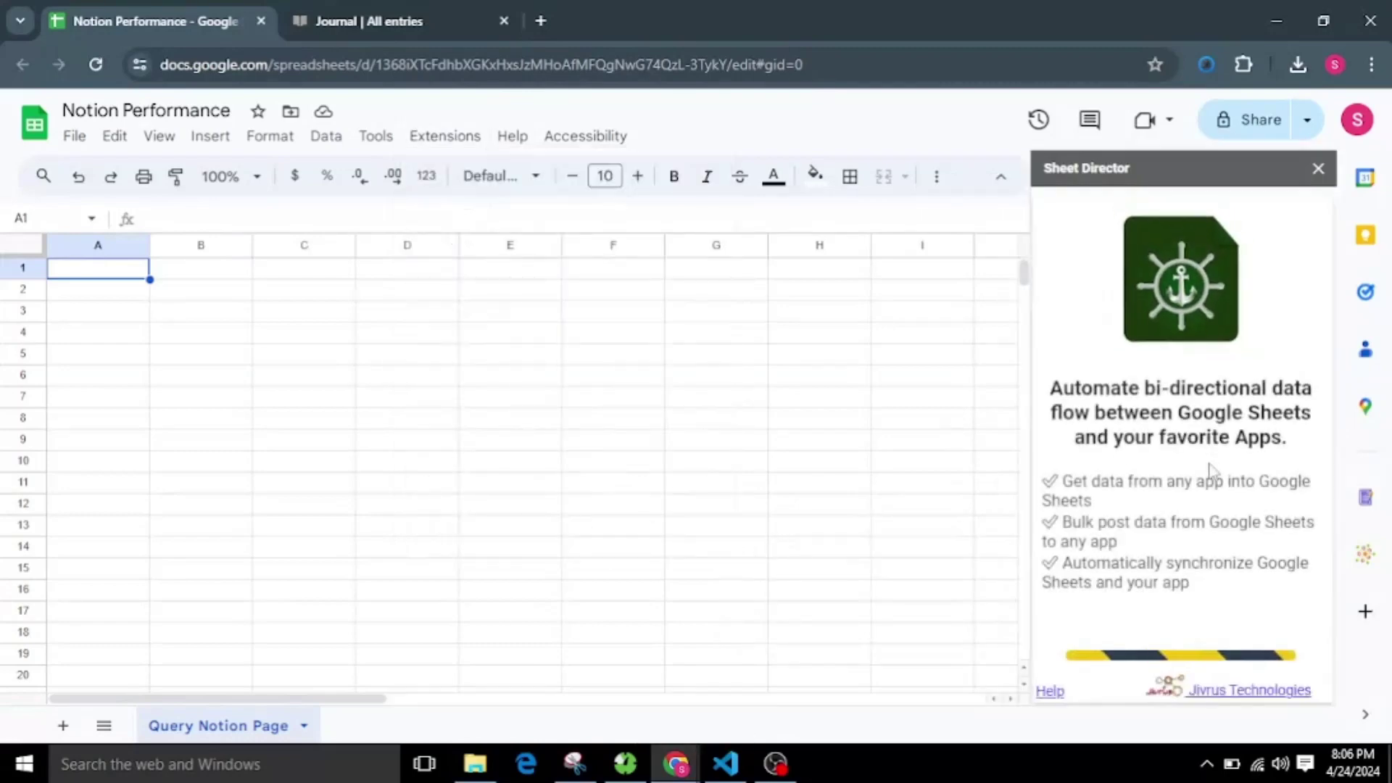
pyautogui.click(1127, 283)
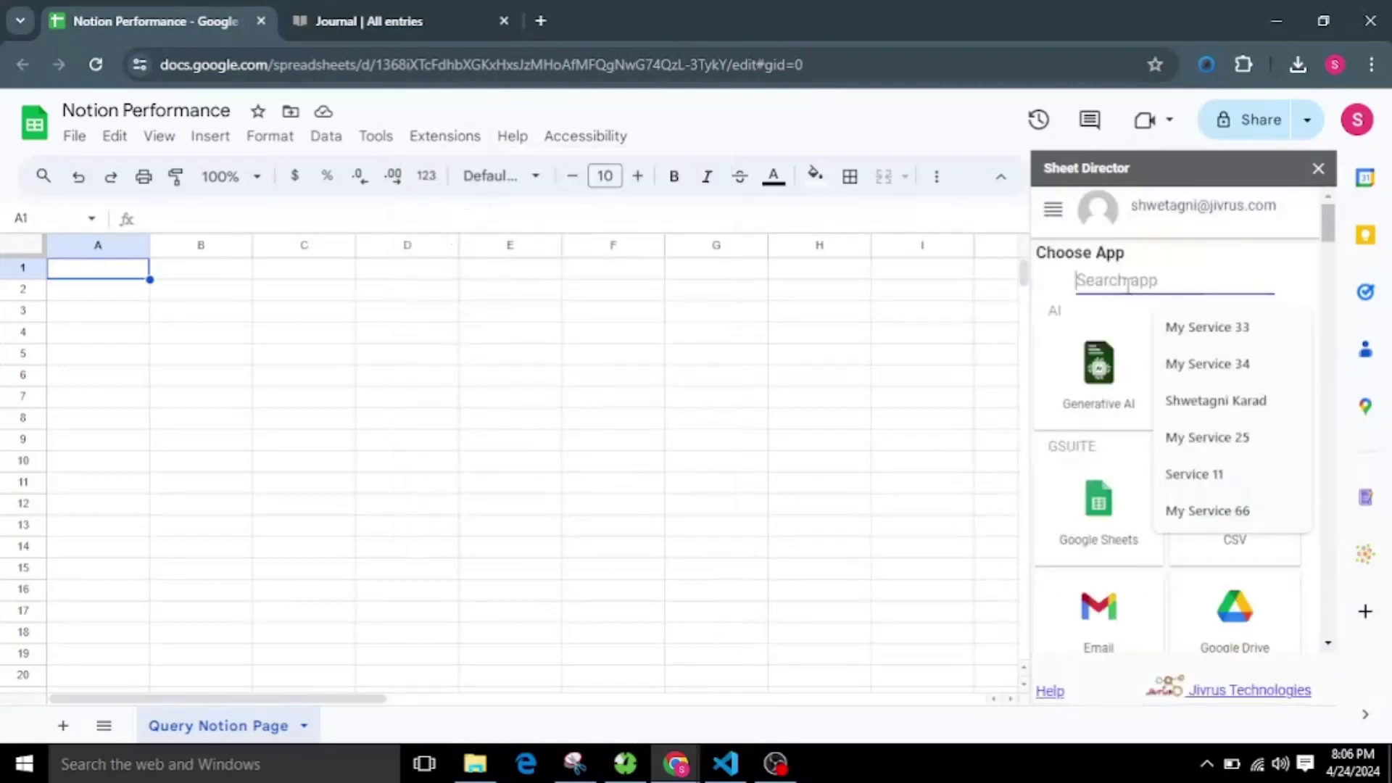
pyautogui.write('no')
pyautogui.click(1127, 345)
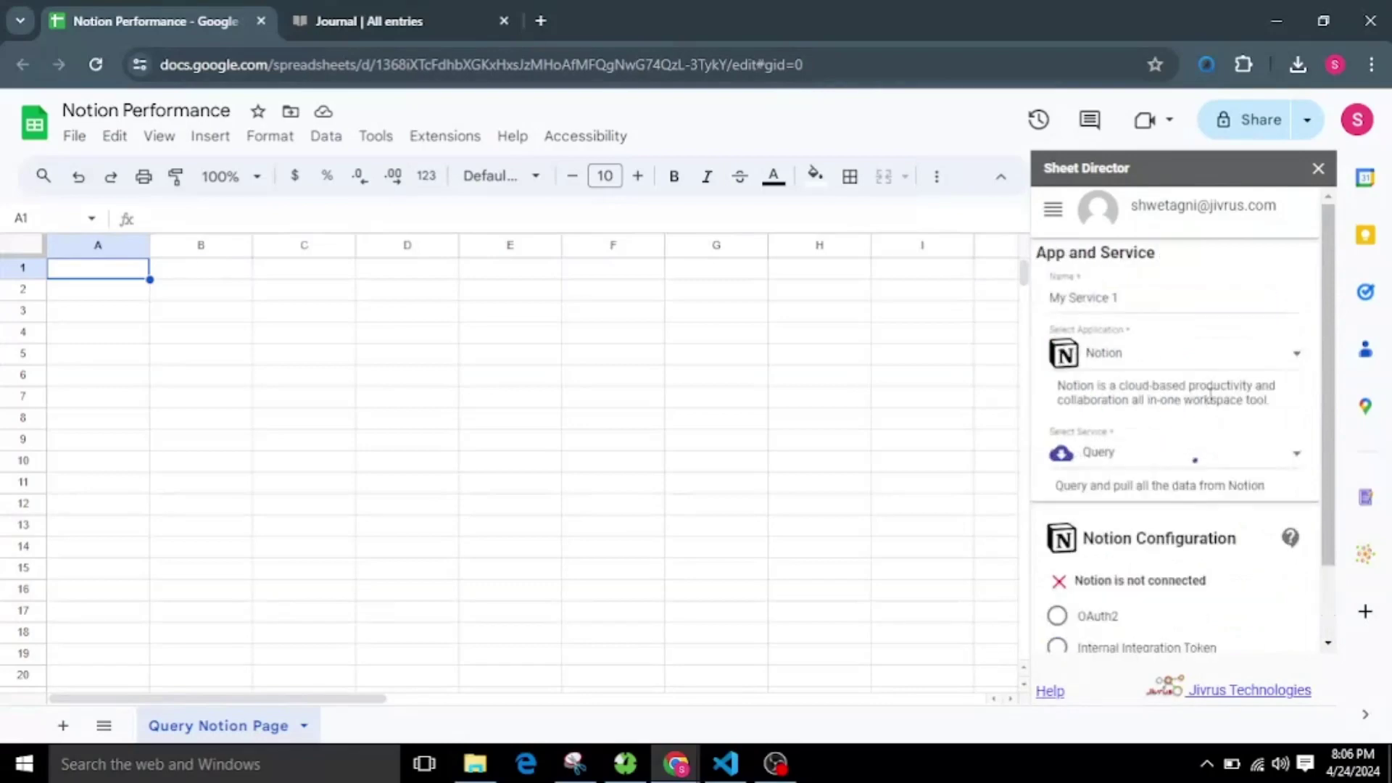
# - Connect Sheet Director to Notion through OAuth2, allow access to all workspace pages, and return to the Notion Performance spreadsheet
pyautogui.scroll(-2, 1223, 509)
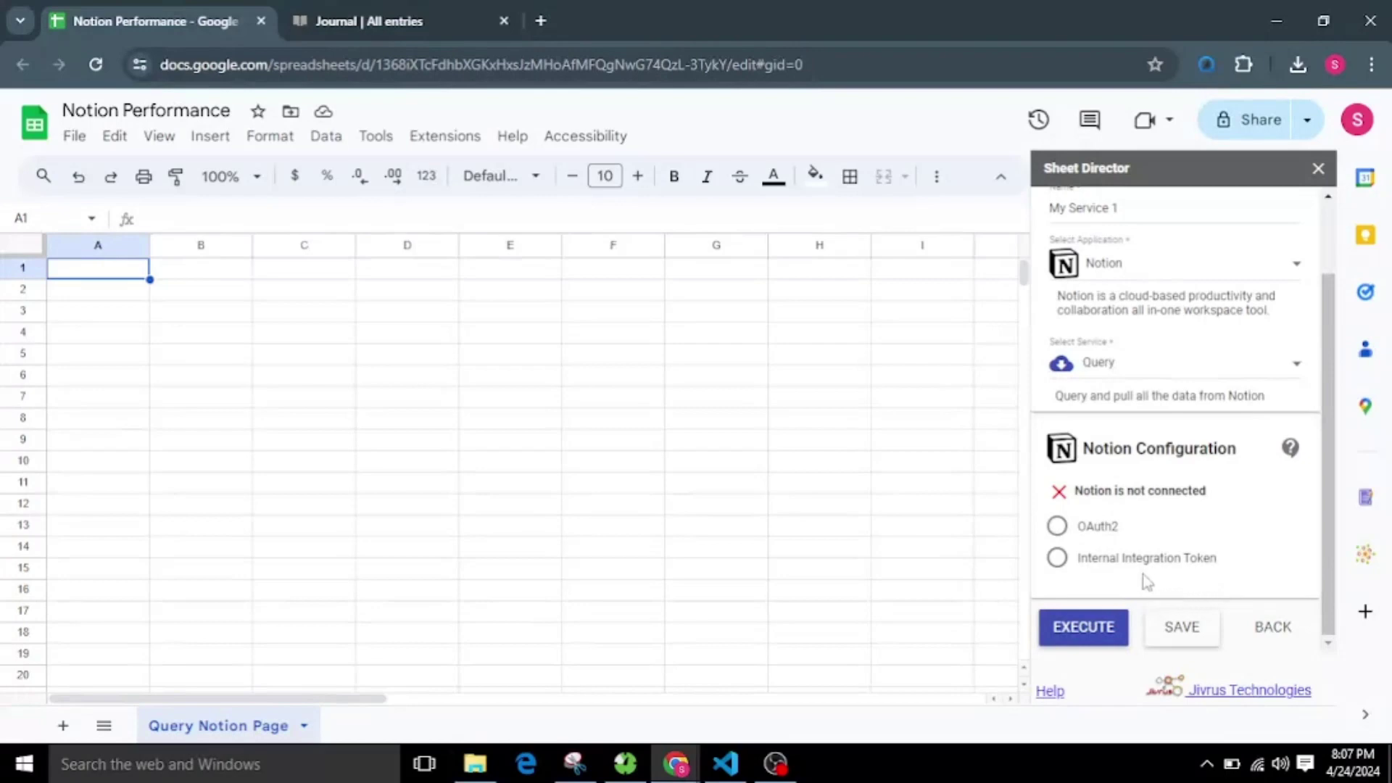
pyautogui.click(1096, 534)
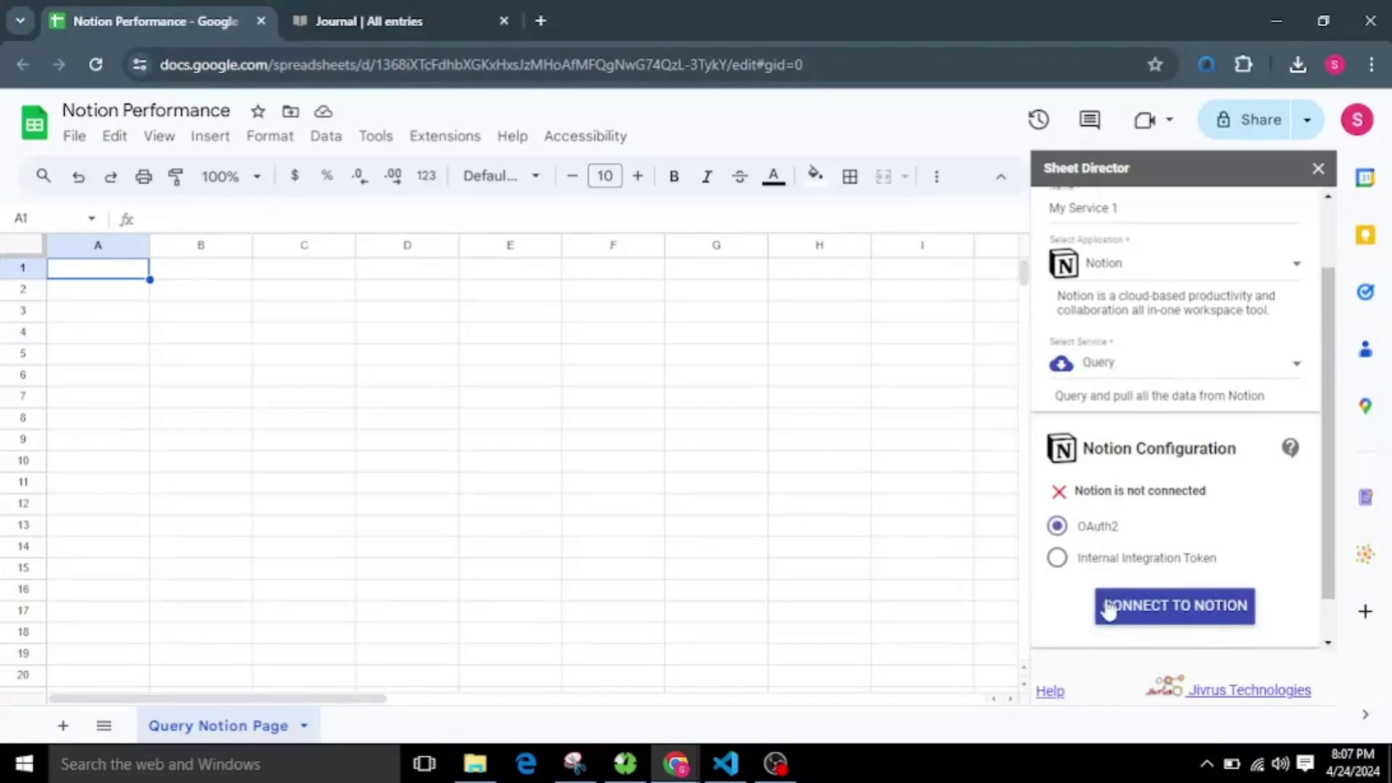
pyautogui.click(1164, 605)
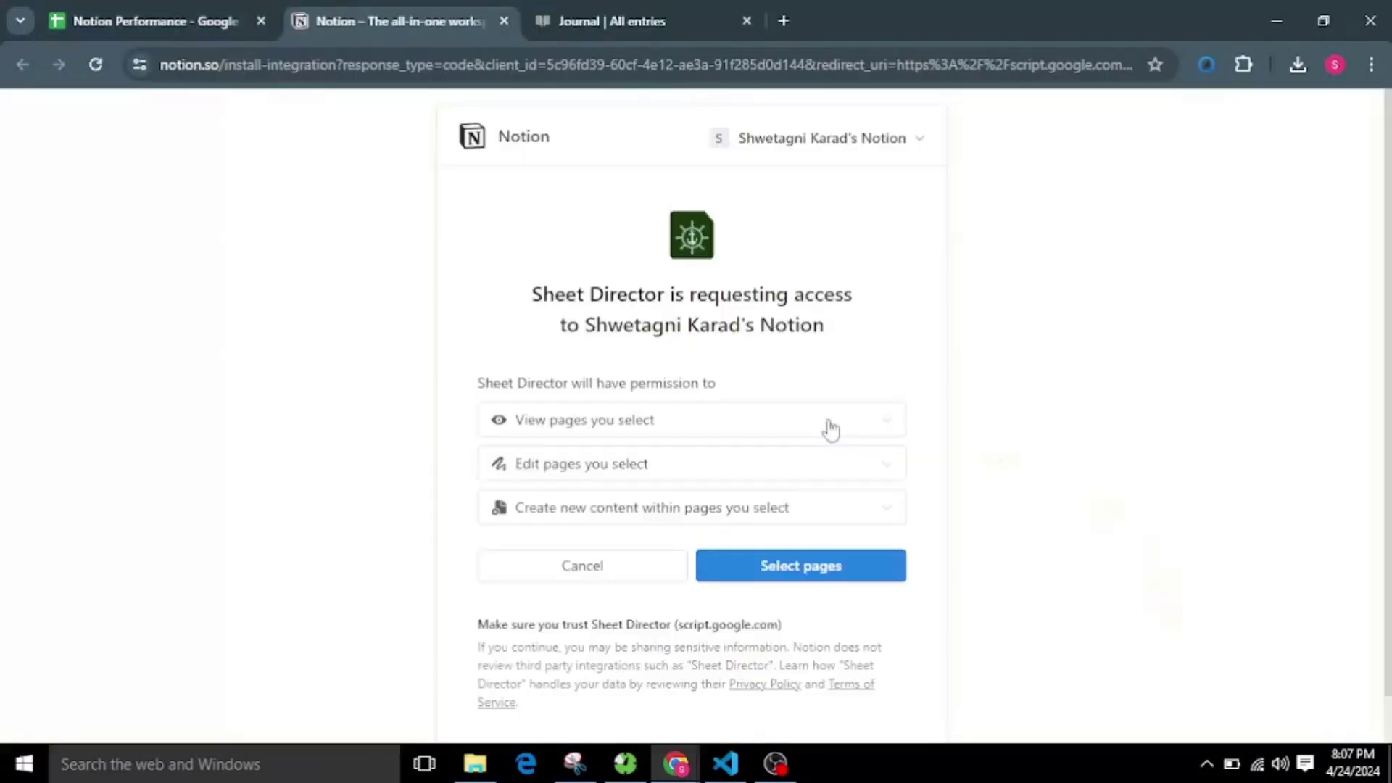
pyautogui.click(810, 578)
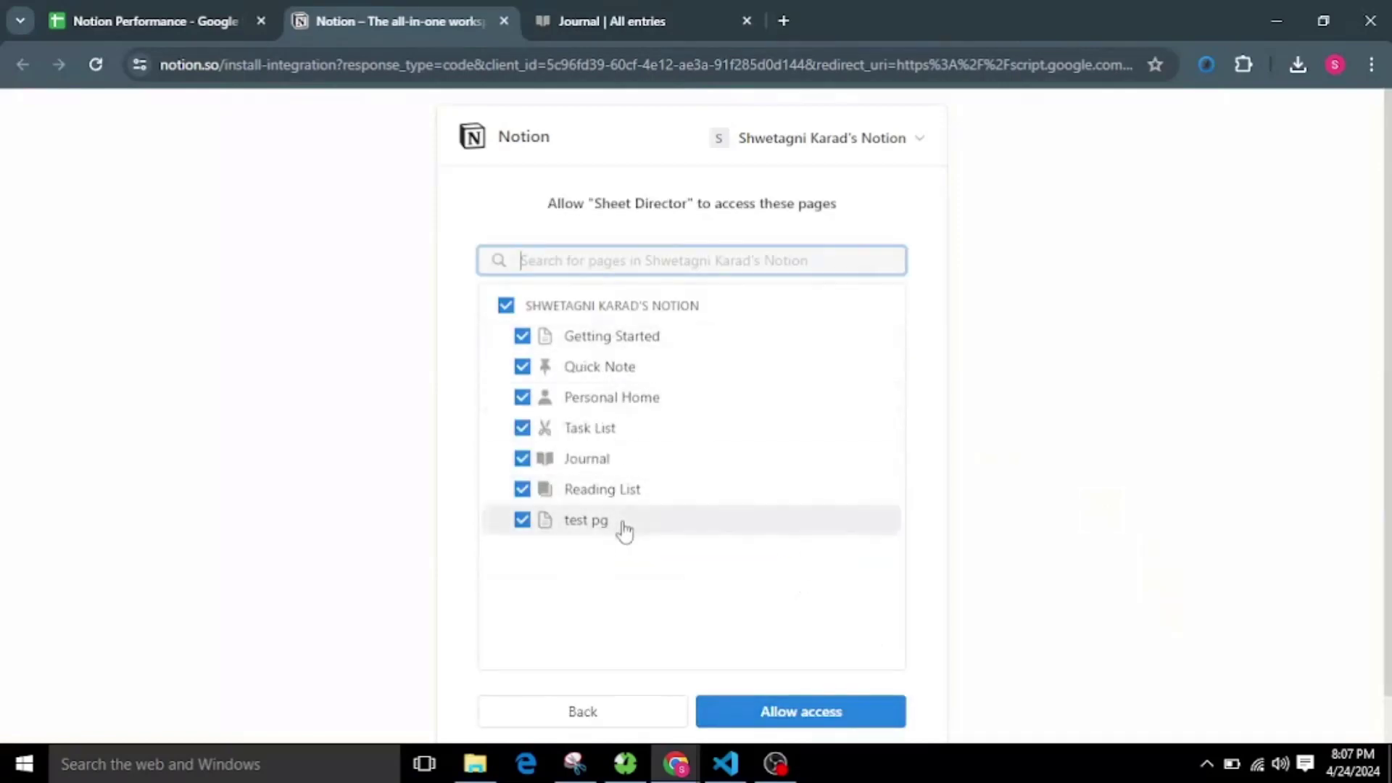
pyautogui.click(777, 716)
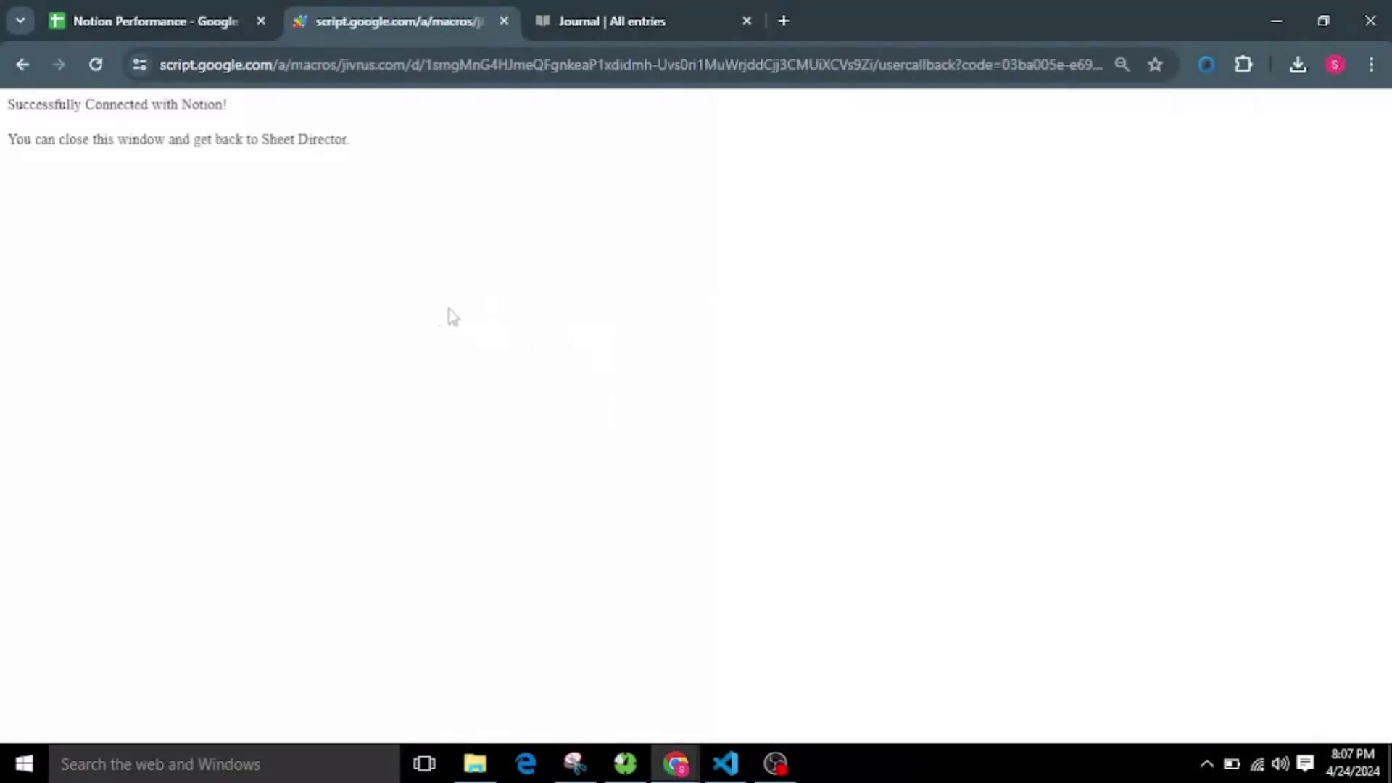
pyautogui.click(163, 8)
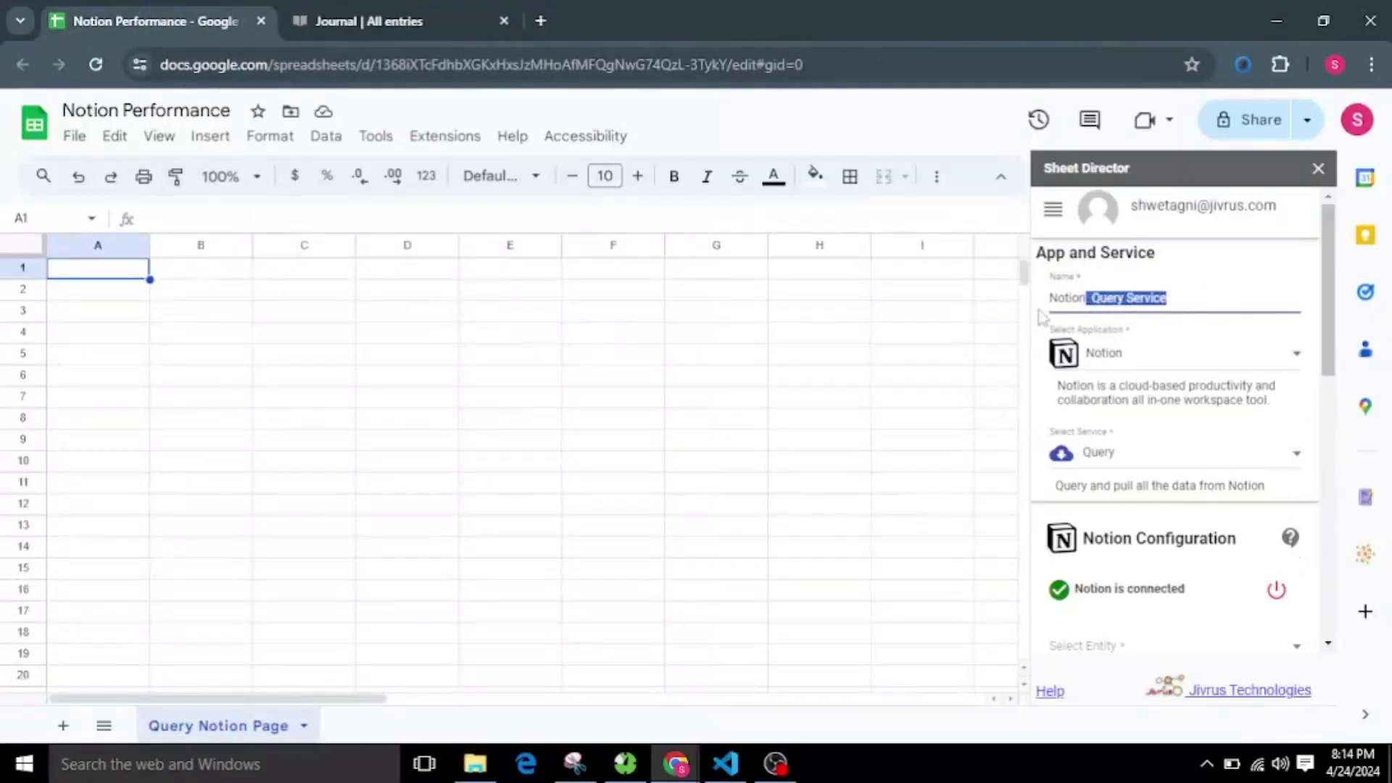
# - Set the entity of the Notion Query Service to Page
pyautogui.moveTo(1044, 318); pyautogui.dragTo(1009, 319)
pyautogui.click(1183, 299)
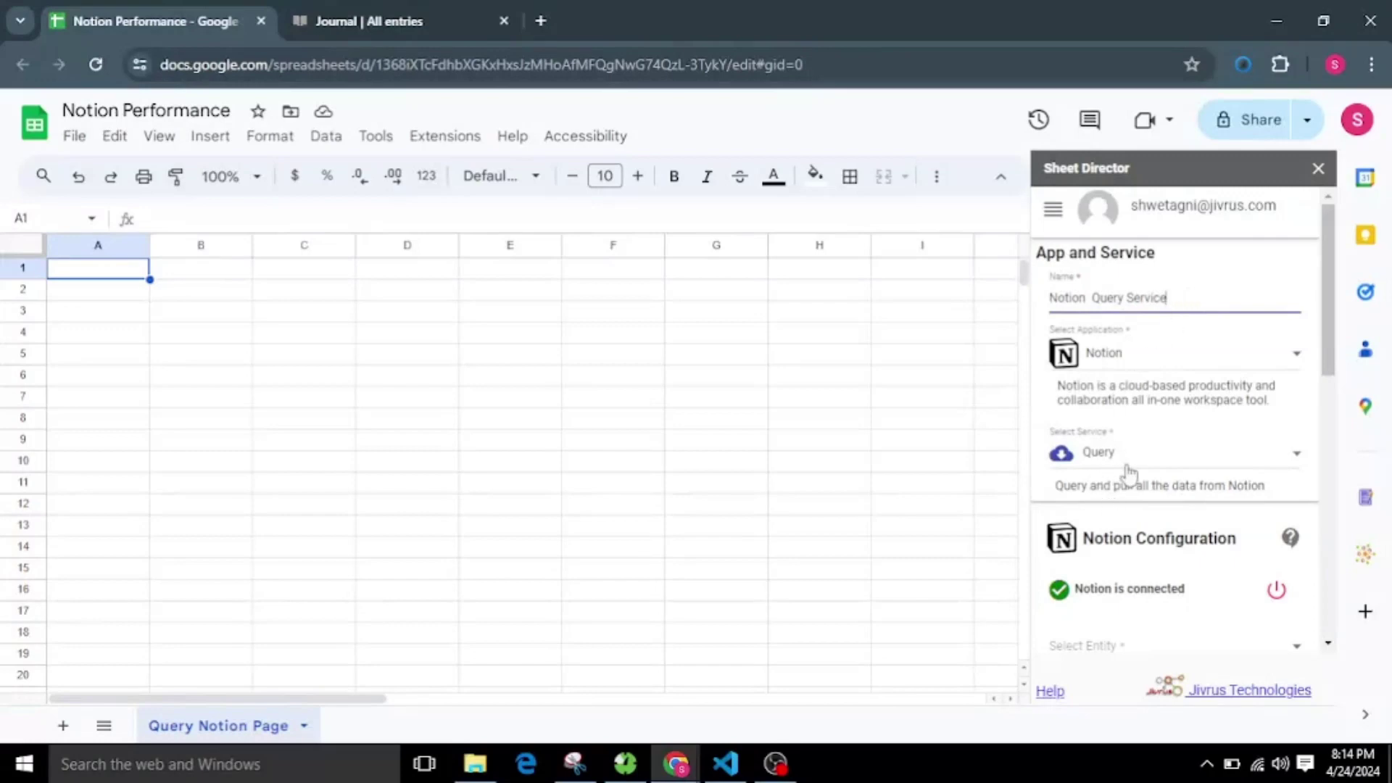
pyautogui.scroll(-2, 1129, 472)
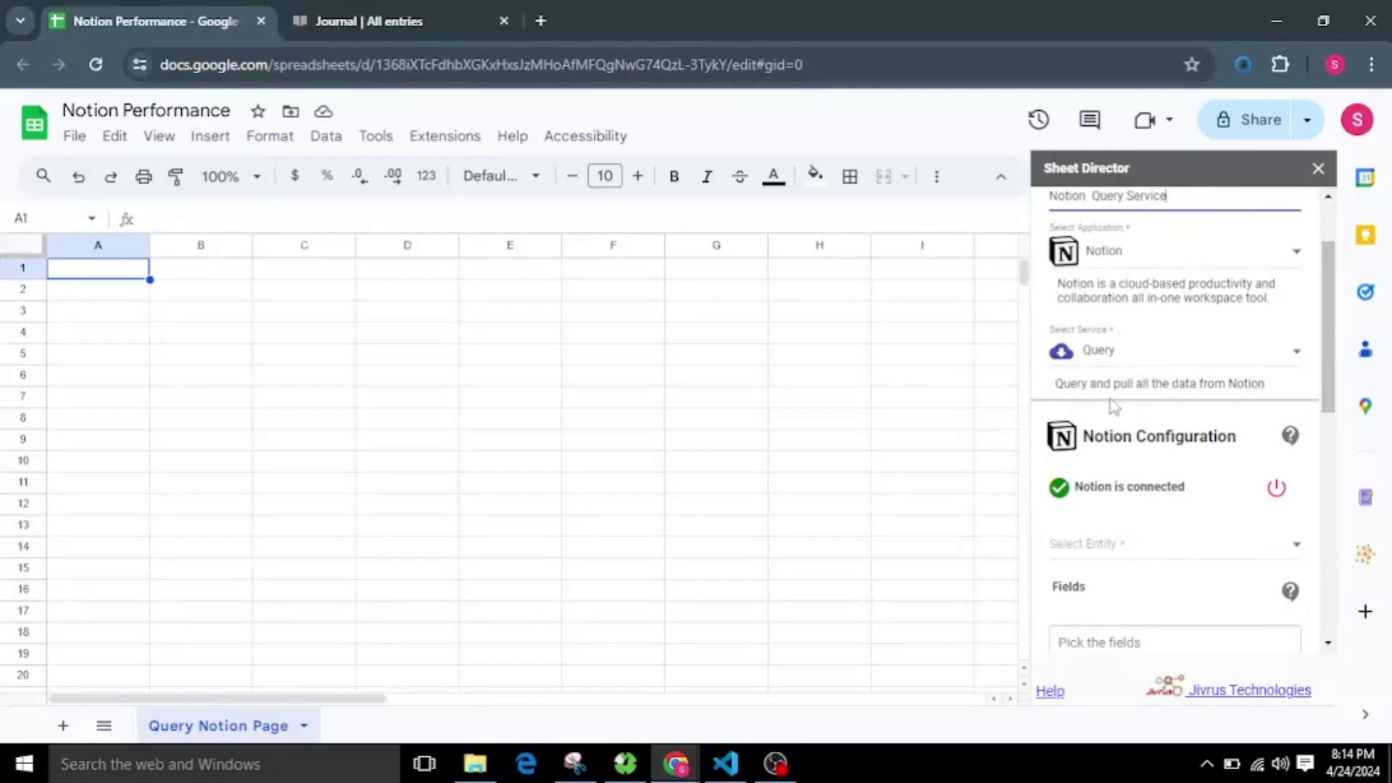
pyautogui.scroll(-2, 1154, 512)
pyautogui.click(1151, 448)
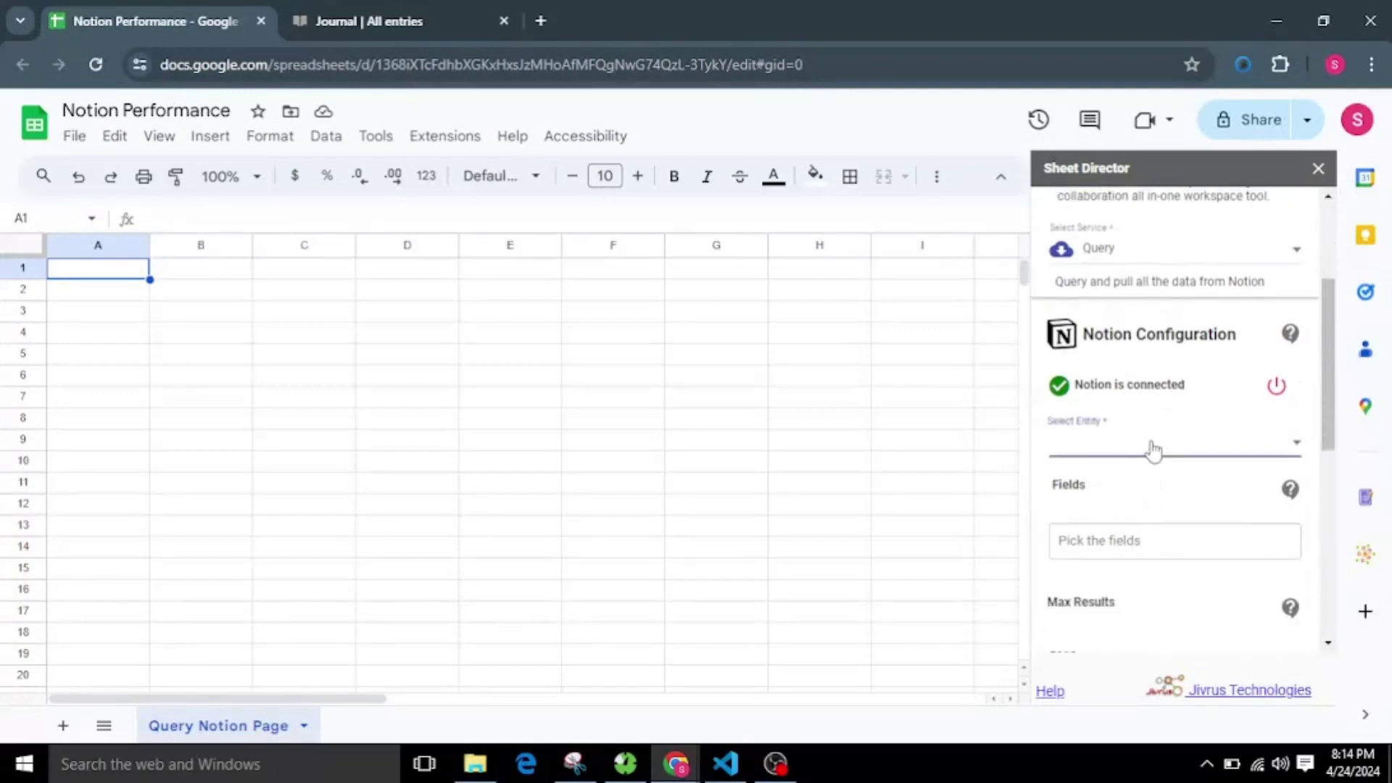
pyautogui.click(1135, 493)
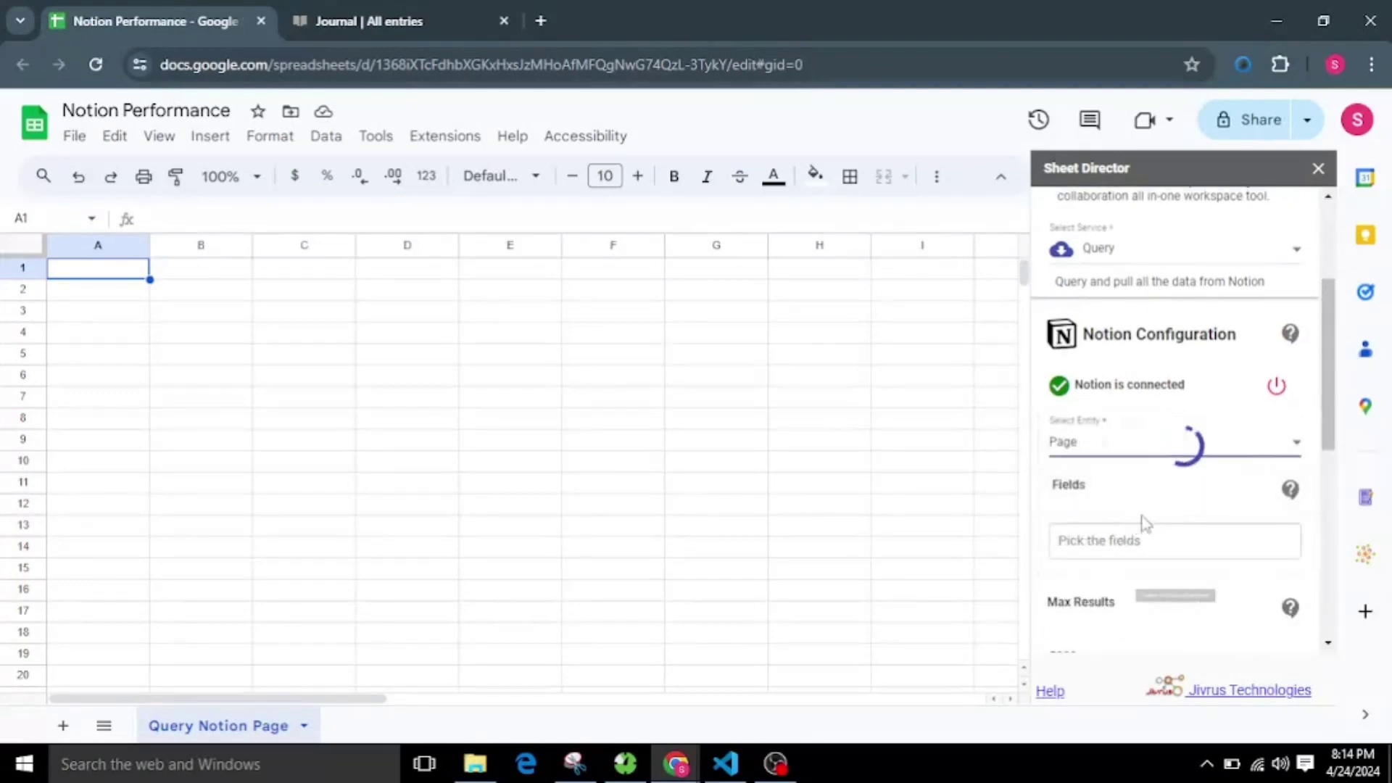
# - Add the fields Archived, Created Time, Id and URL to the Notion page query
pyautogui.scroll(-2, 1145, 522)
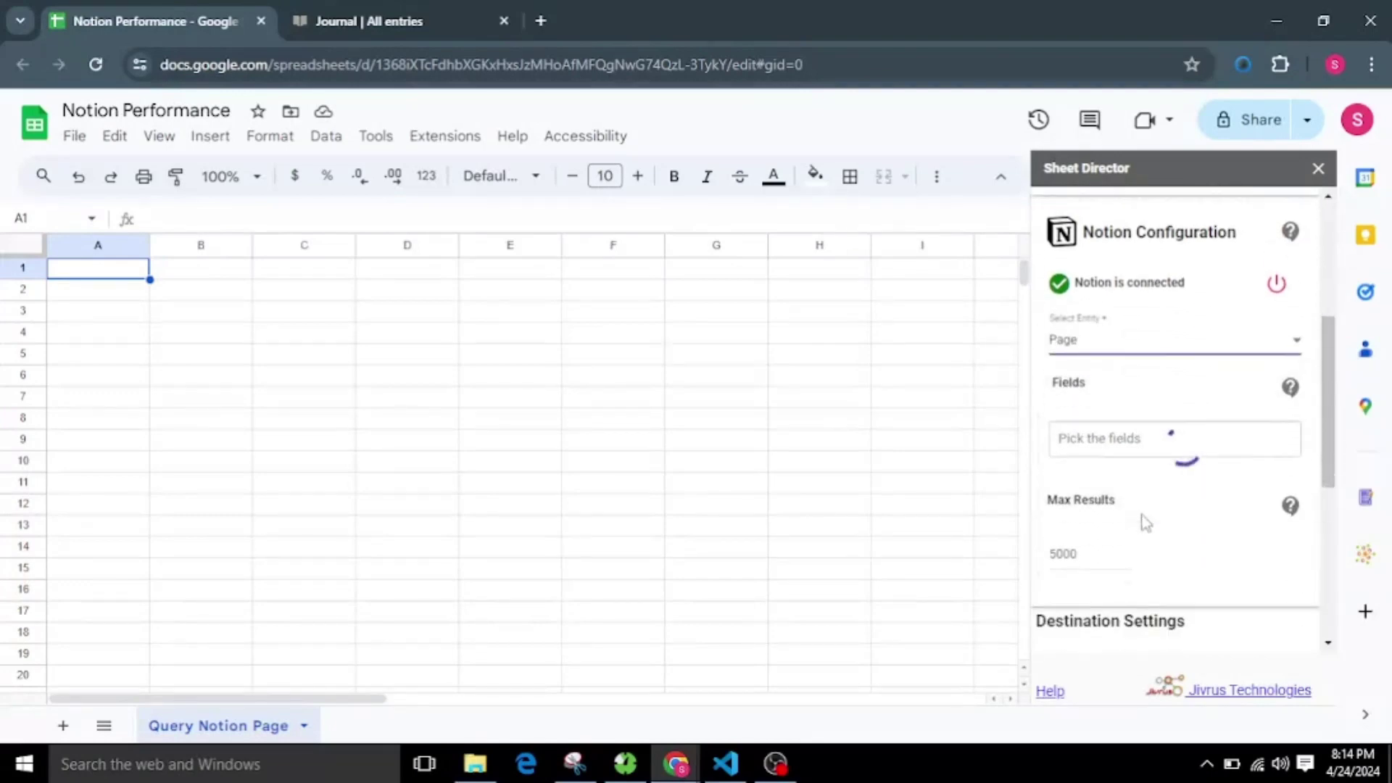
pyautogui.click(1114, 437)
pyautogui.click(1124, 469)
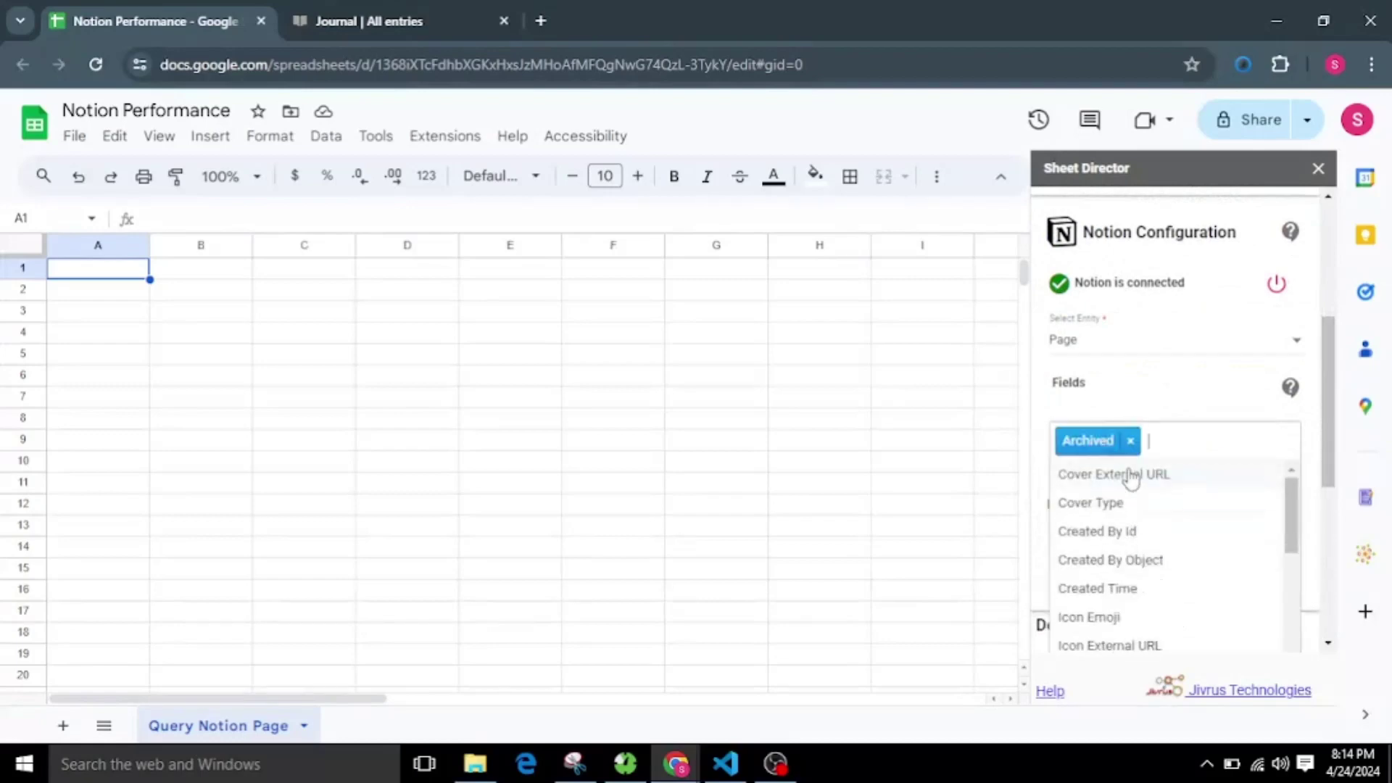
pyautogui.click(1137, 590)
pyautogui.scroll(-1, 1136, 574)
pyautogui.click(1136, 575)
pyautogui.scroll(-4, 1142, 582)
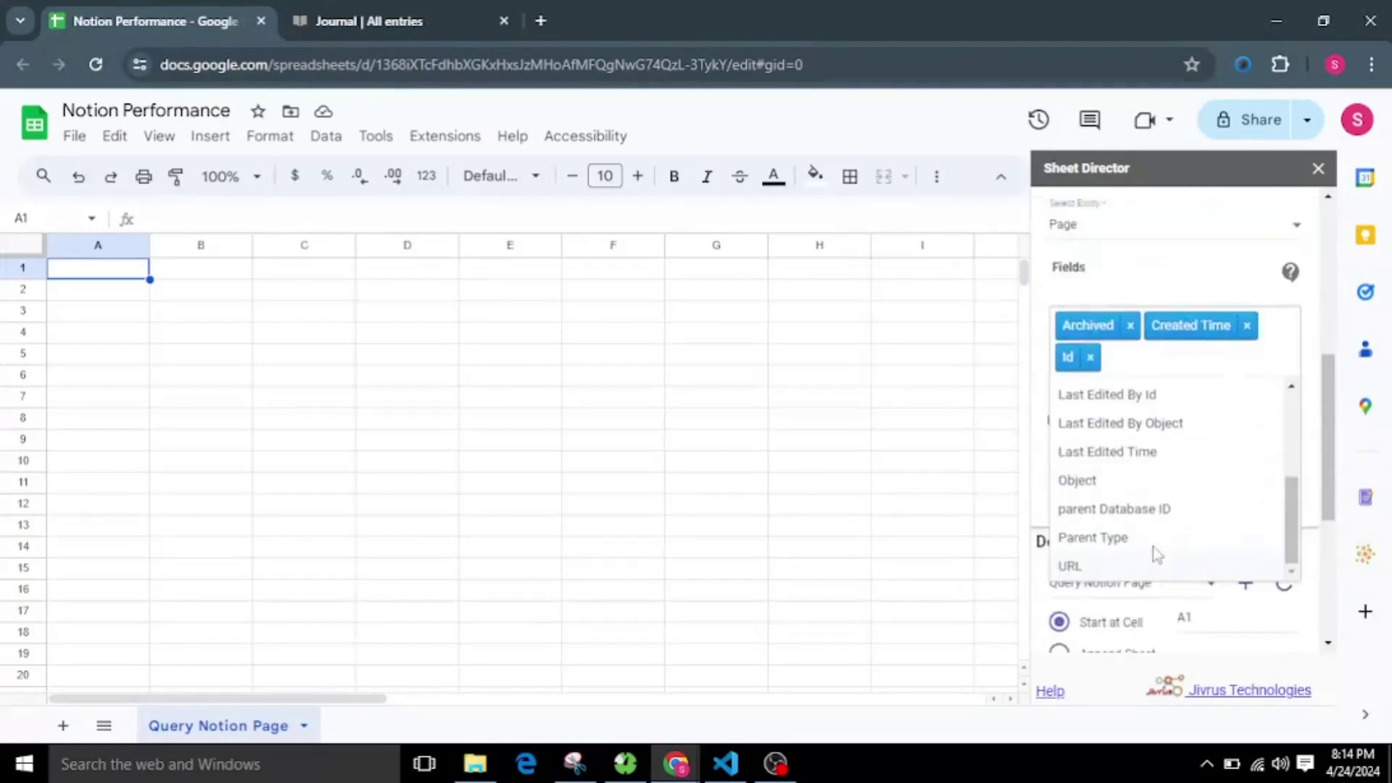
pyautogui.click(1104, 579)
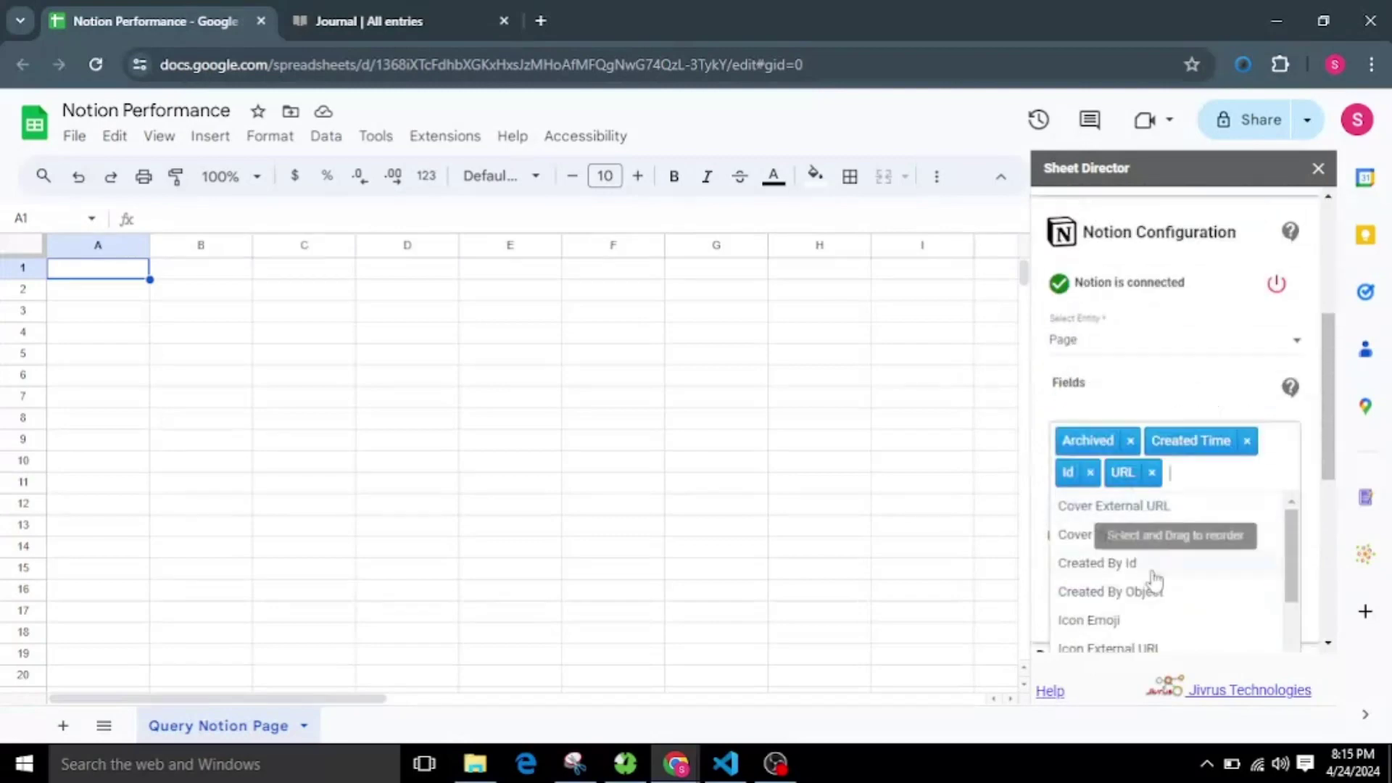
# - Add the fields Cover Type, Created By Id, Icon Type and Last Edited By Object to the query
pyautogui.scroll(-3, 1181, 475)
pyautogui.scroll(3, 1181, 456)
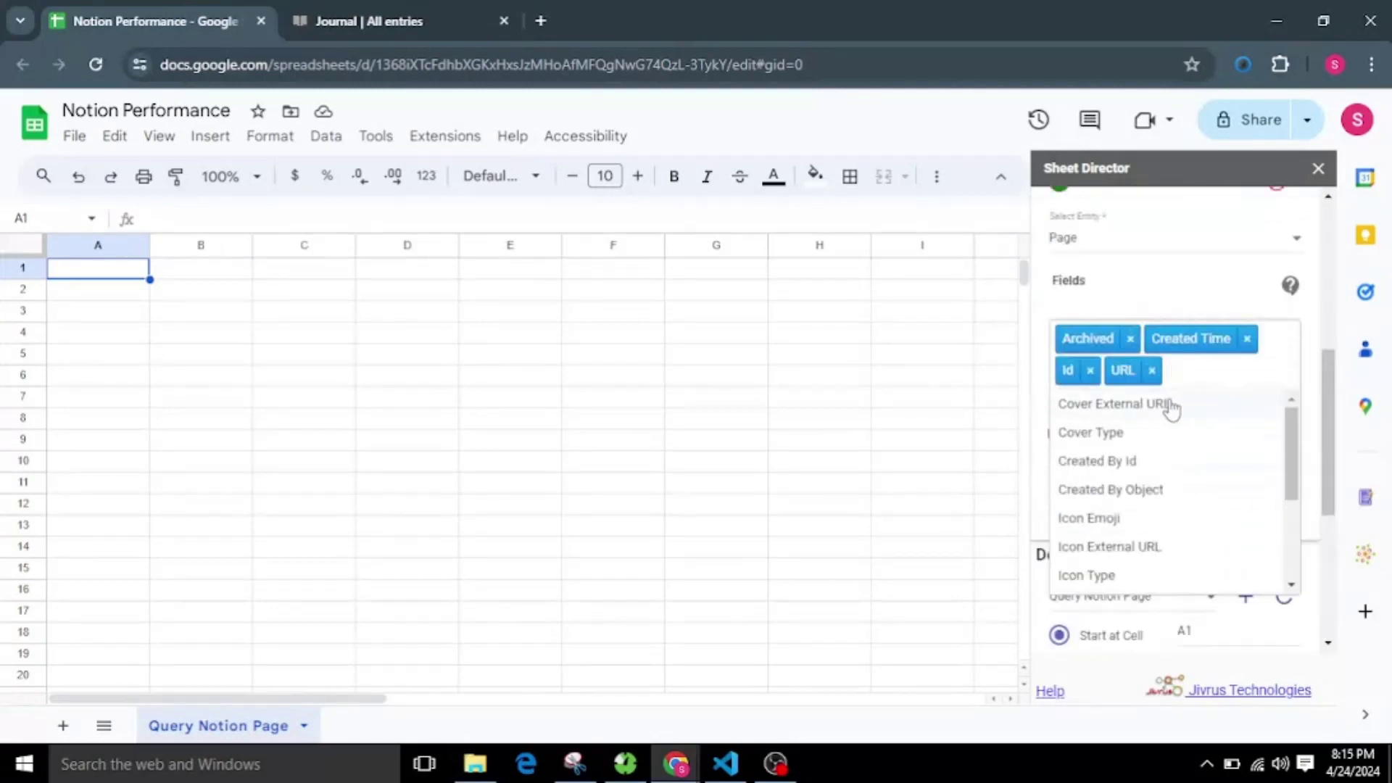
pyautogui.click(1152, 432)
pyautogui.click(1152, 432)
pyautogui.click(1103, 550)
pyautogui.click(1120, 577)
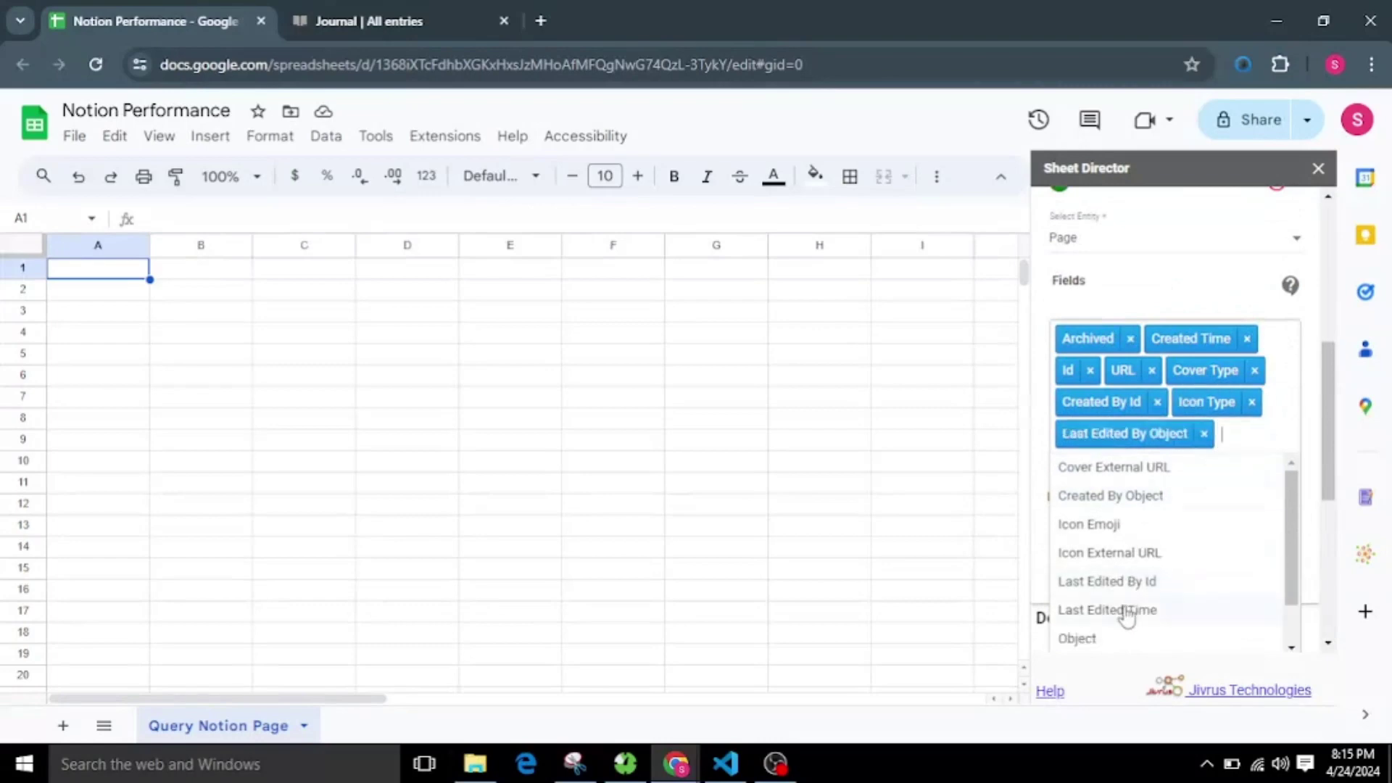
# - Add the fields Last Edited Time, Object, parent Database ID, Parent Type, Cover External URL and Created By Object to the query
pyautogui.click(1124, 611)
pyautogui.click(1123, 569)
pyautogui.click(1114, 540)
pyautogui.click(1124, 569)
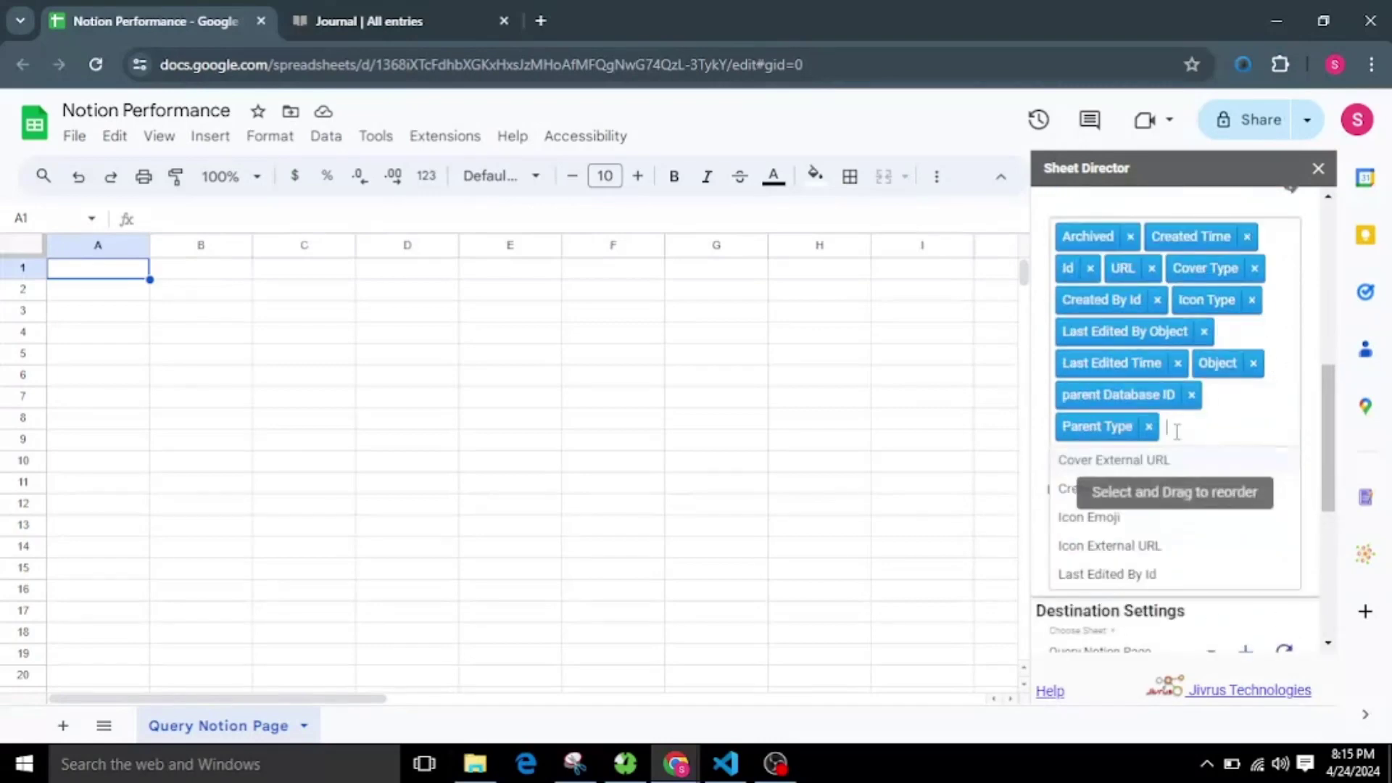
pyautogui.click(1114, 462)
pyautogui.click(1120, 492)
pyautogui.click(1207, 623)
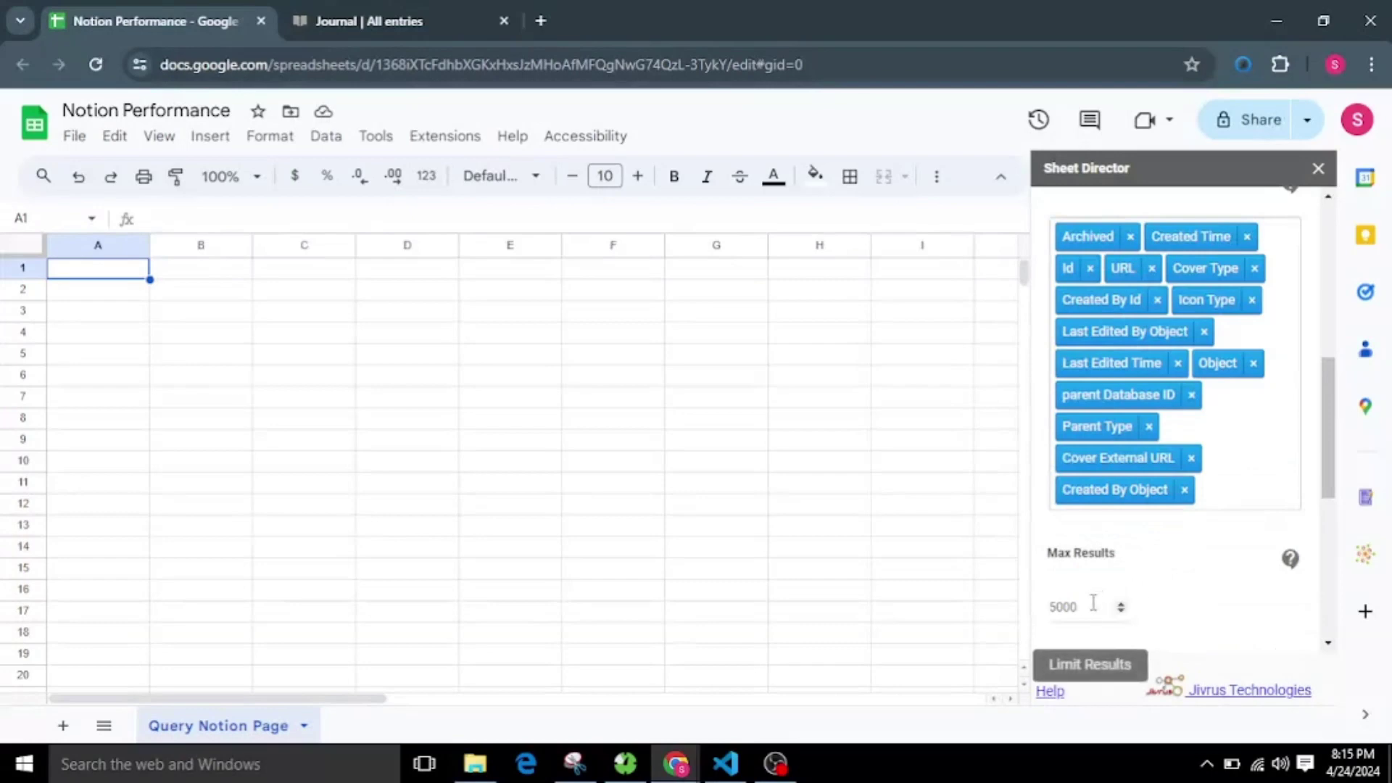
# - Limit the query's maximum results to 25
pyautogui.doubleClick(1071, 604)
pyautogui.write('25')
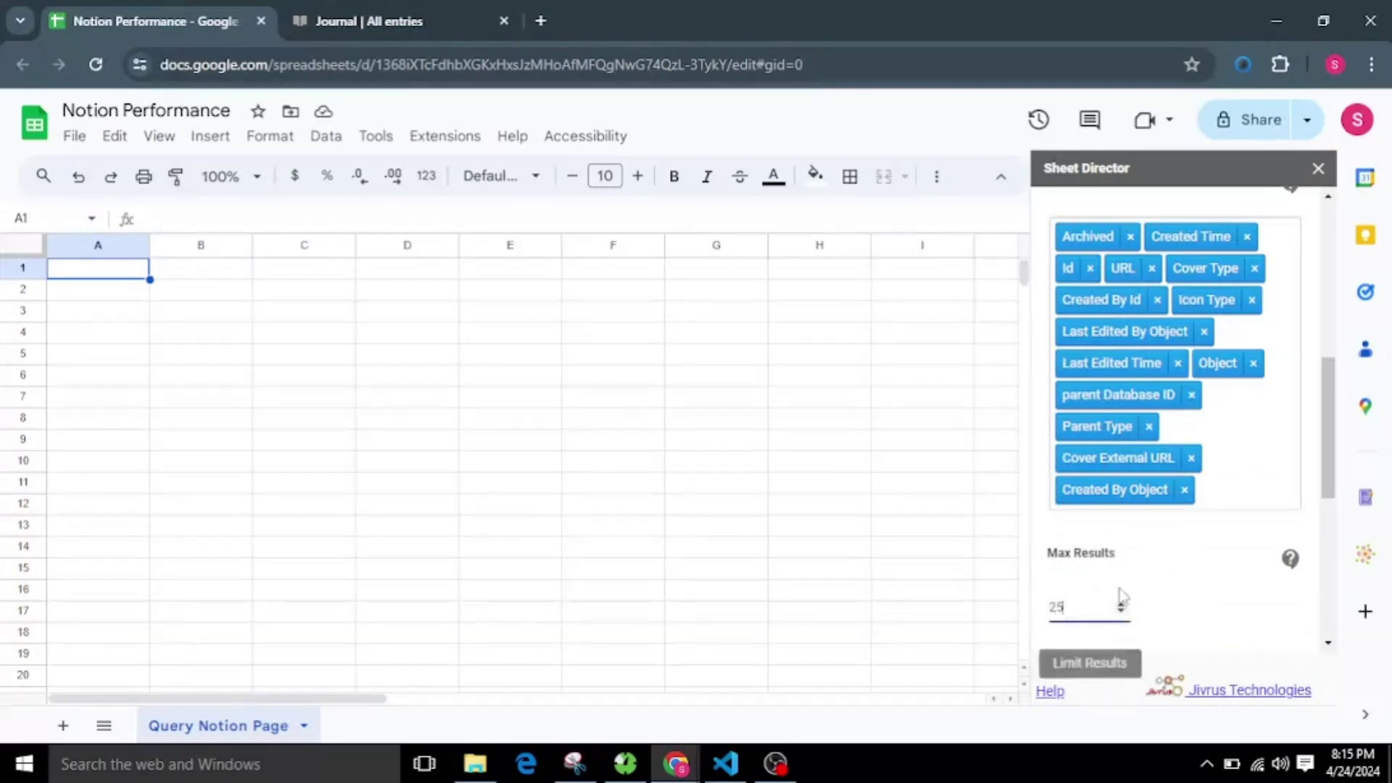
pyautogui.click(1215, 614)
# - Keep the Query Notion Page sheet as the destination starting at cell A1, and execute the query service
pyautogui.scroll(-1, 1203, 567)
pyautogui.scroll(-4, 1204, 567)
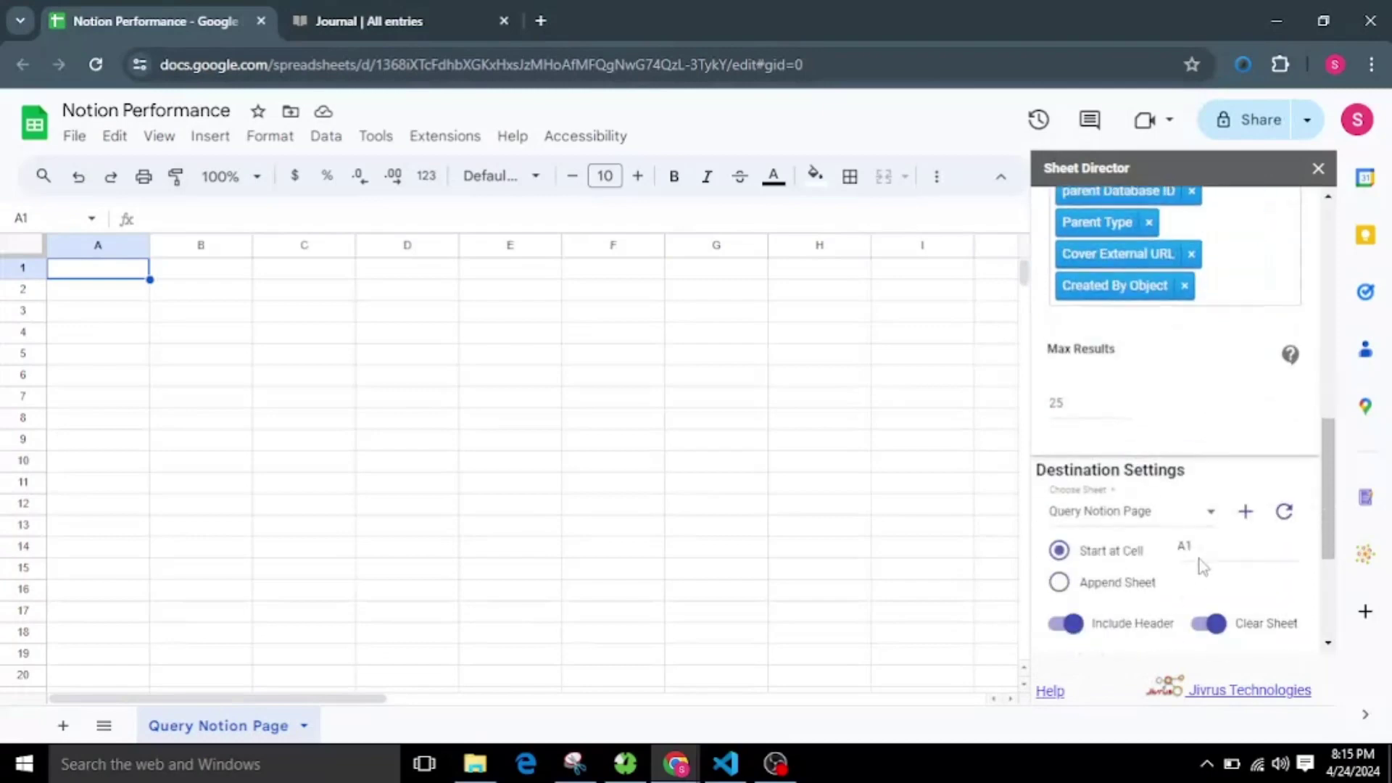
pyautogui.click(1102, 411)
pyautogui.click(1109, 410)
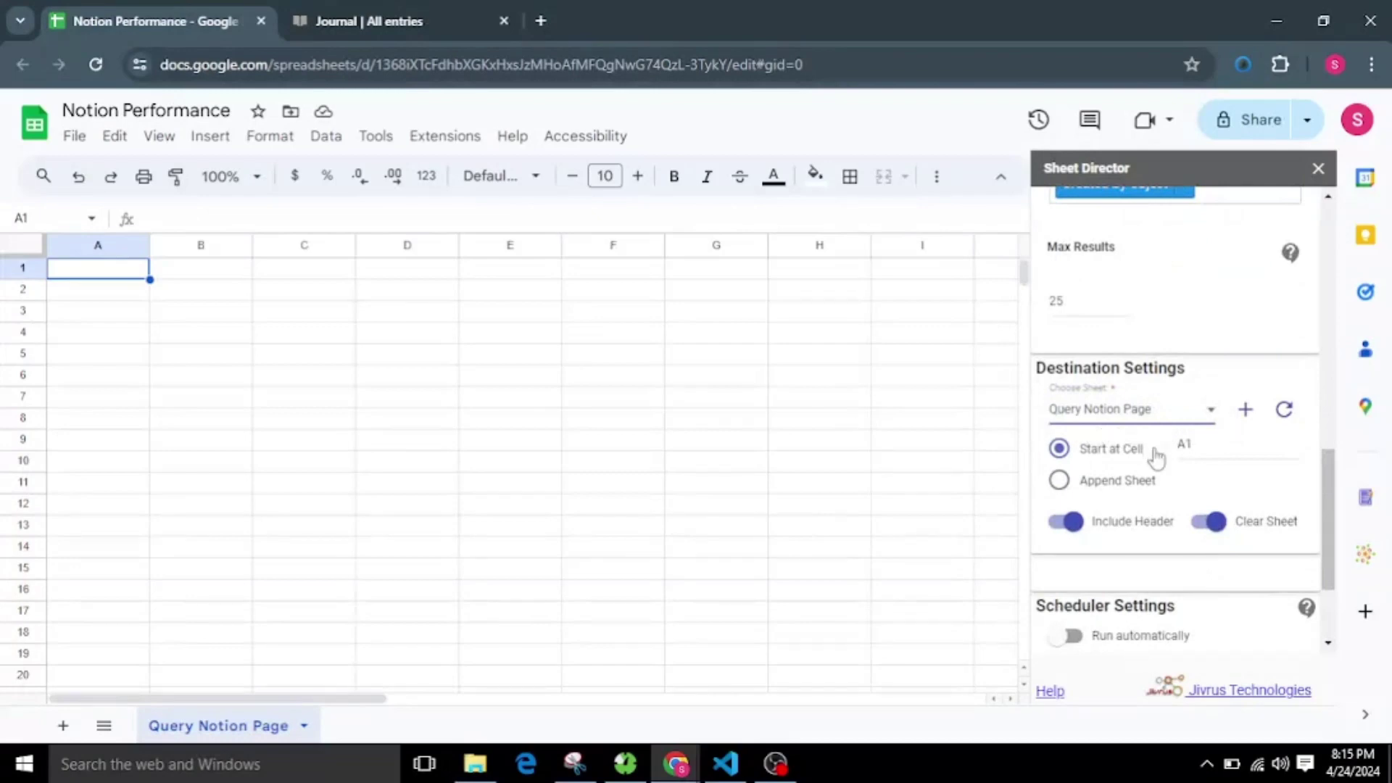
pyautogui.click(1205, 448)
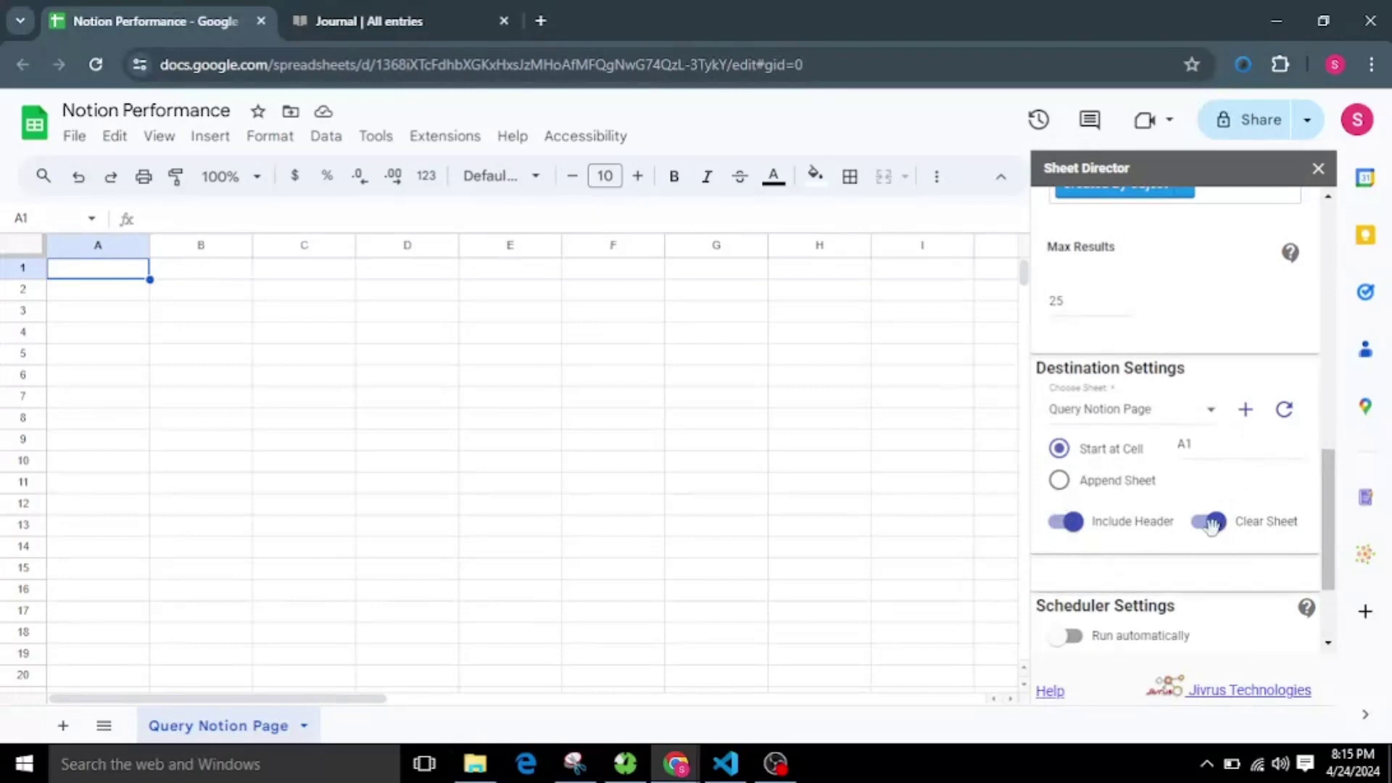
pyautogui.scroll(-3, 1206, 559)
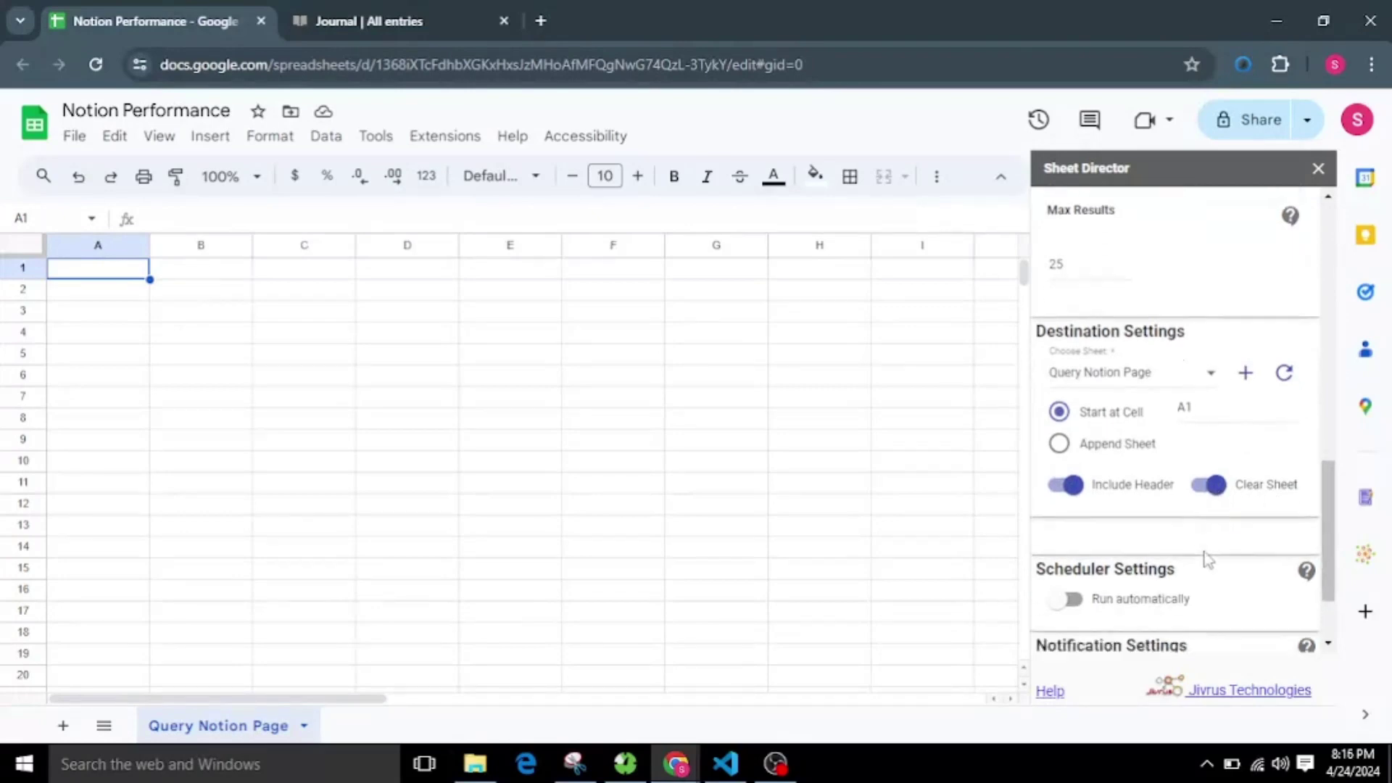
pyautogui.click(1073, 628)
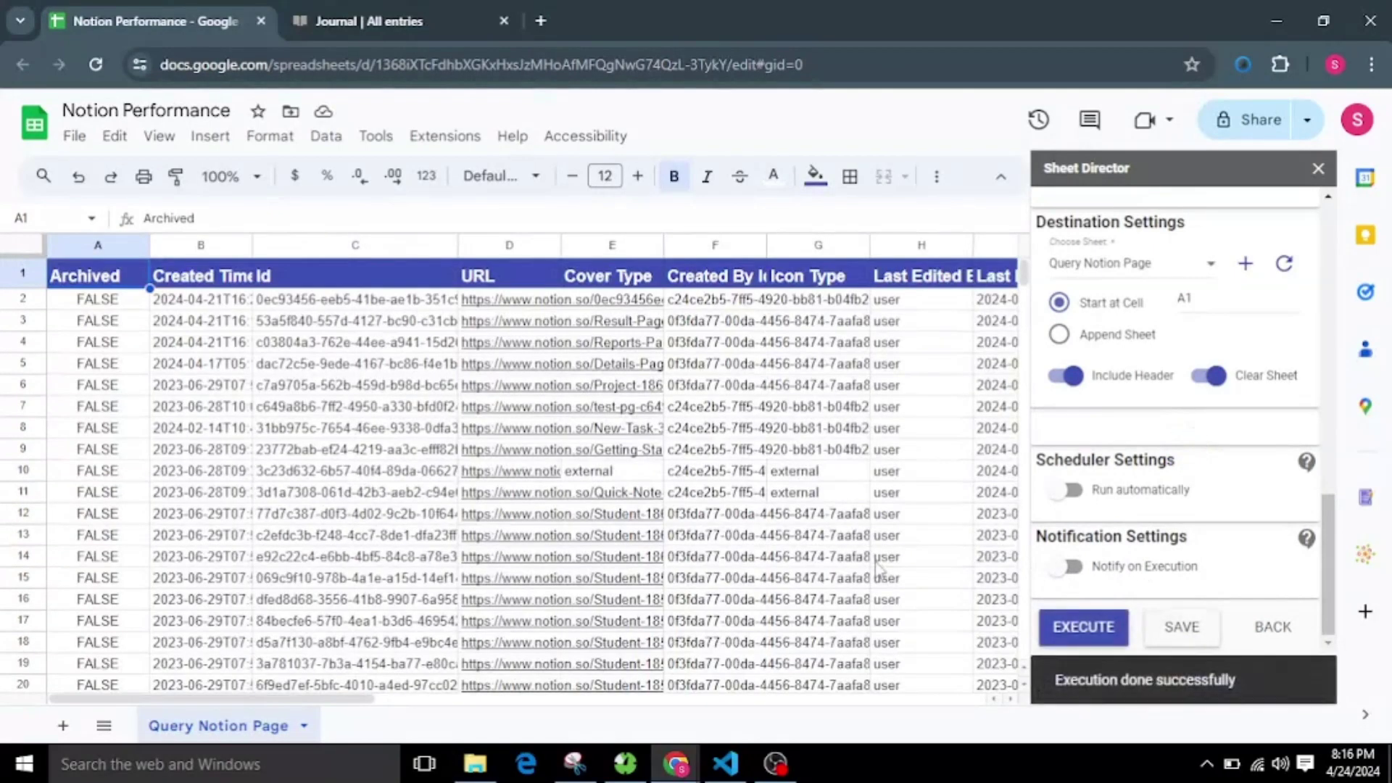
# - Look through the Notion page records imported into the Query Notion Page sheet
pyautogui.scroll(-3, 631, 434)
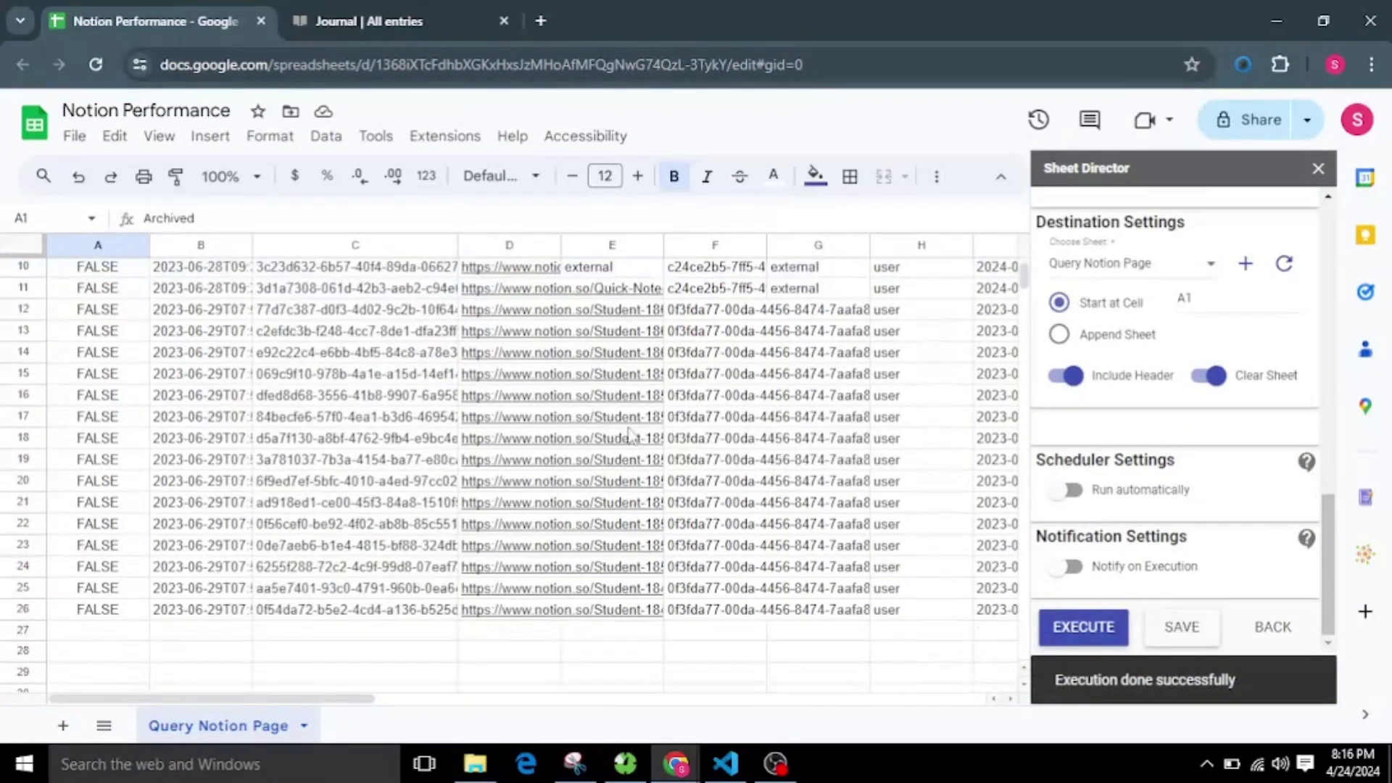
pyautogui.scroll(3, 630, 434)
pyautogui.moveTo(283, 704); pyautogui.dragTo(262, 725)
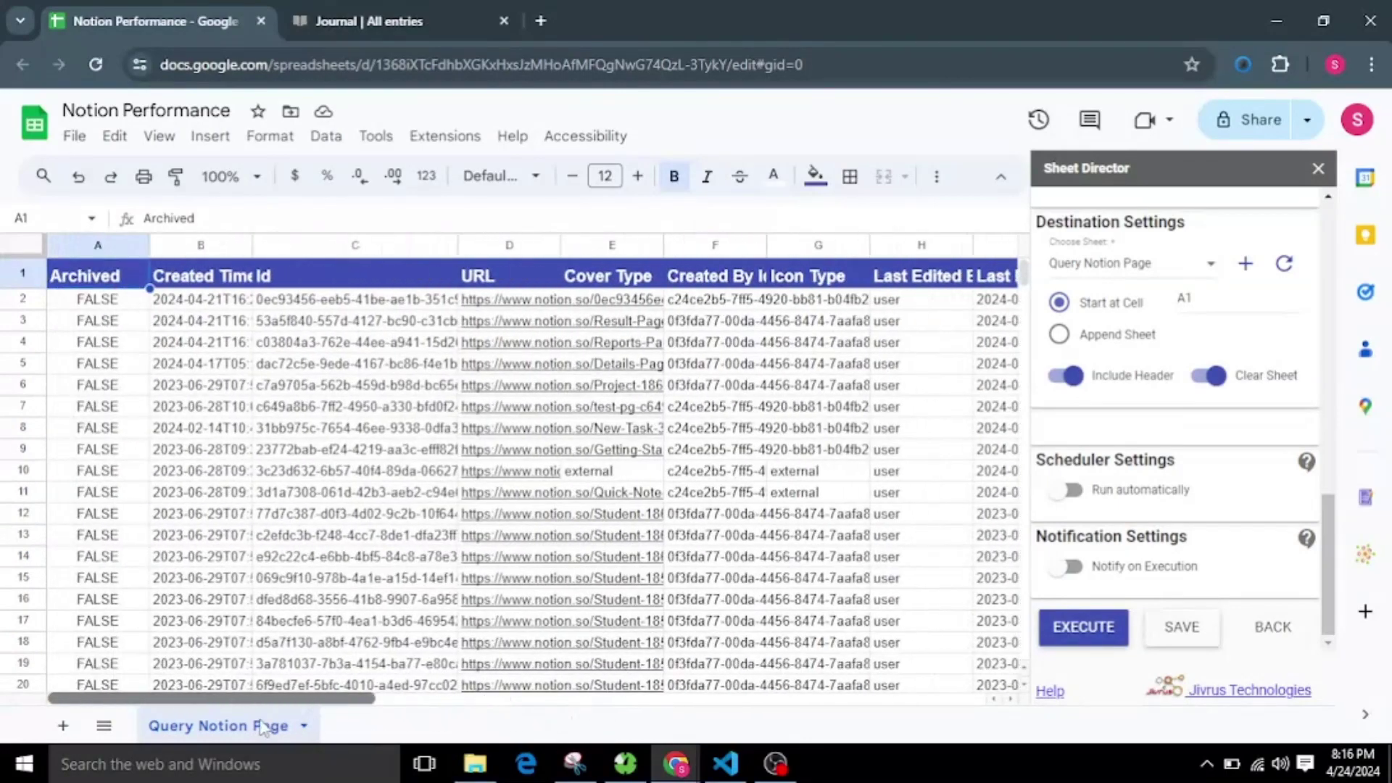
pyautogui.scroll(-3, 424, 518)
pyautogui.scroll(3, 422, 518)
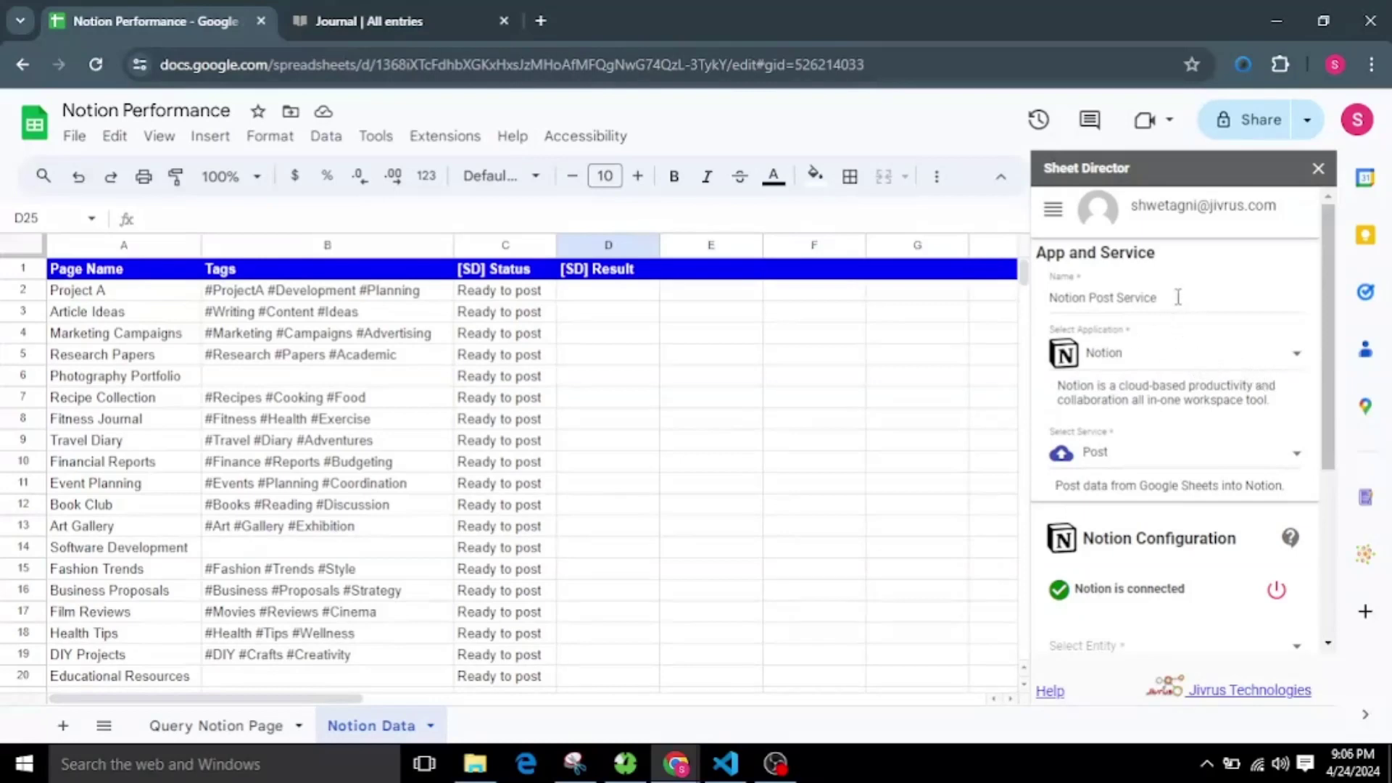
# - Set the entity of the Notion Post Service to Page
pyautogui.moveTo(1178, 297); pyautogui.dragTo(1041, 311)
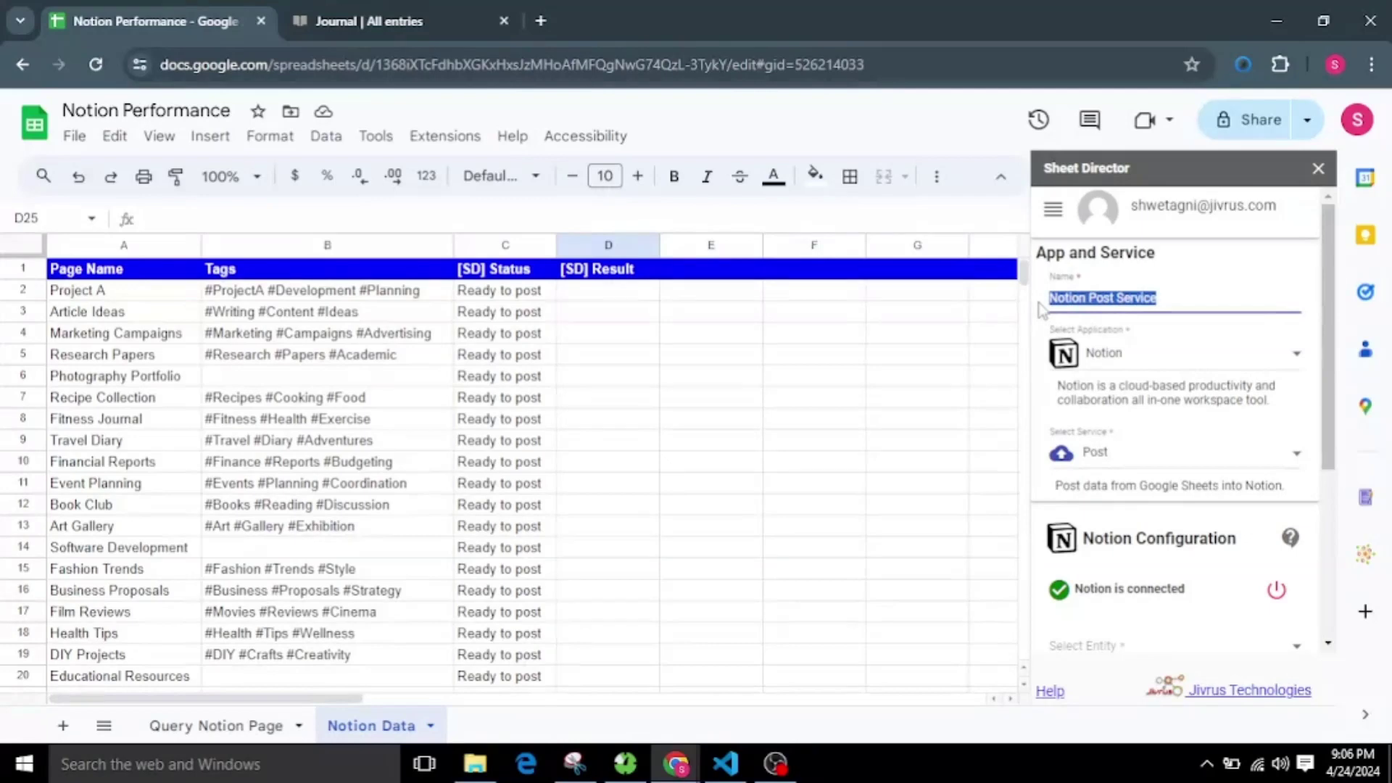
pyautogui.click(1221, 300)
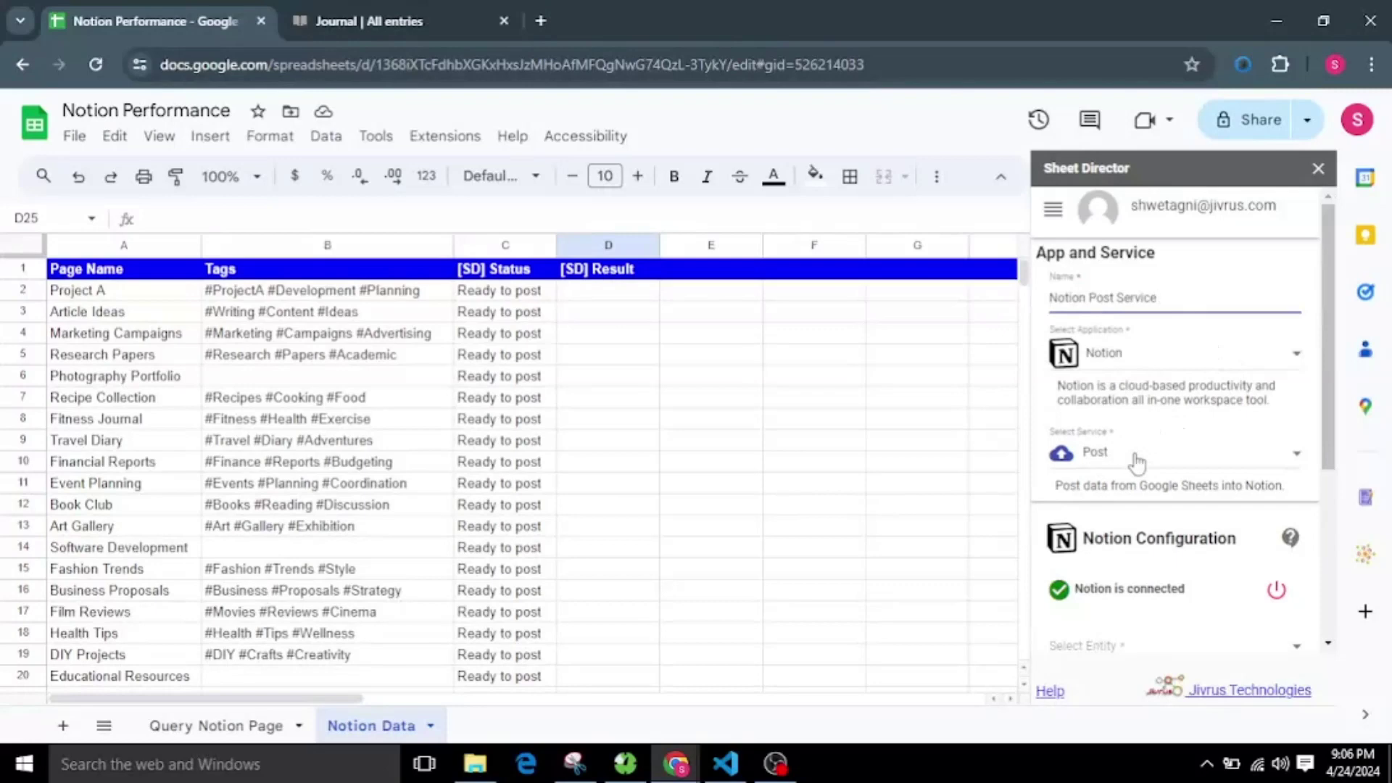
pyautogui.scroll(-2, 1137, 462)
pyautogui.click(1143, 555)
pyautogui.click(1143, 554)
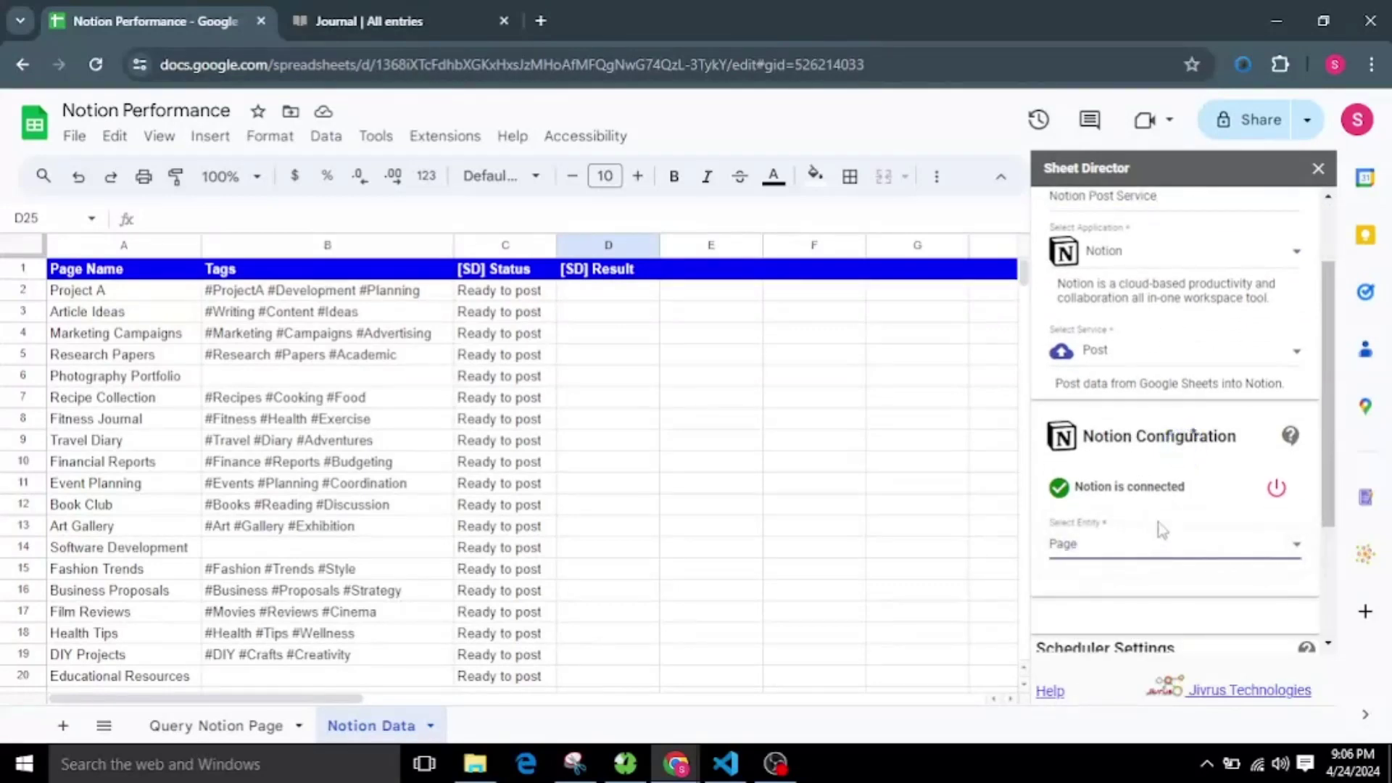
# - Select Journal as the Notion database that receives the posted pages
pyautogui.scroll(-2, 1180, 500)
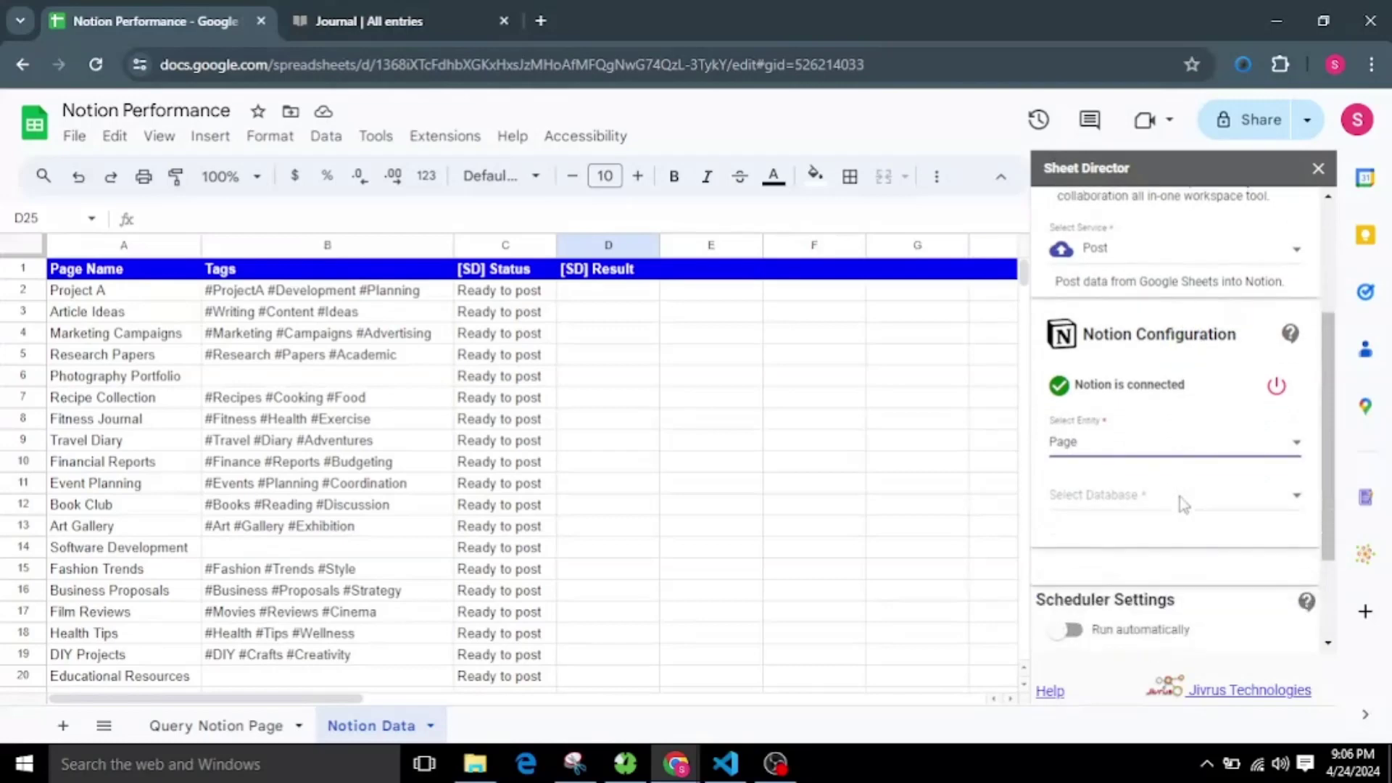
pyautogui.click(1181, 498)
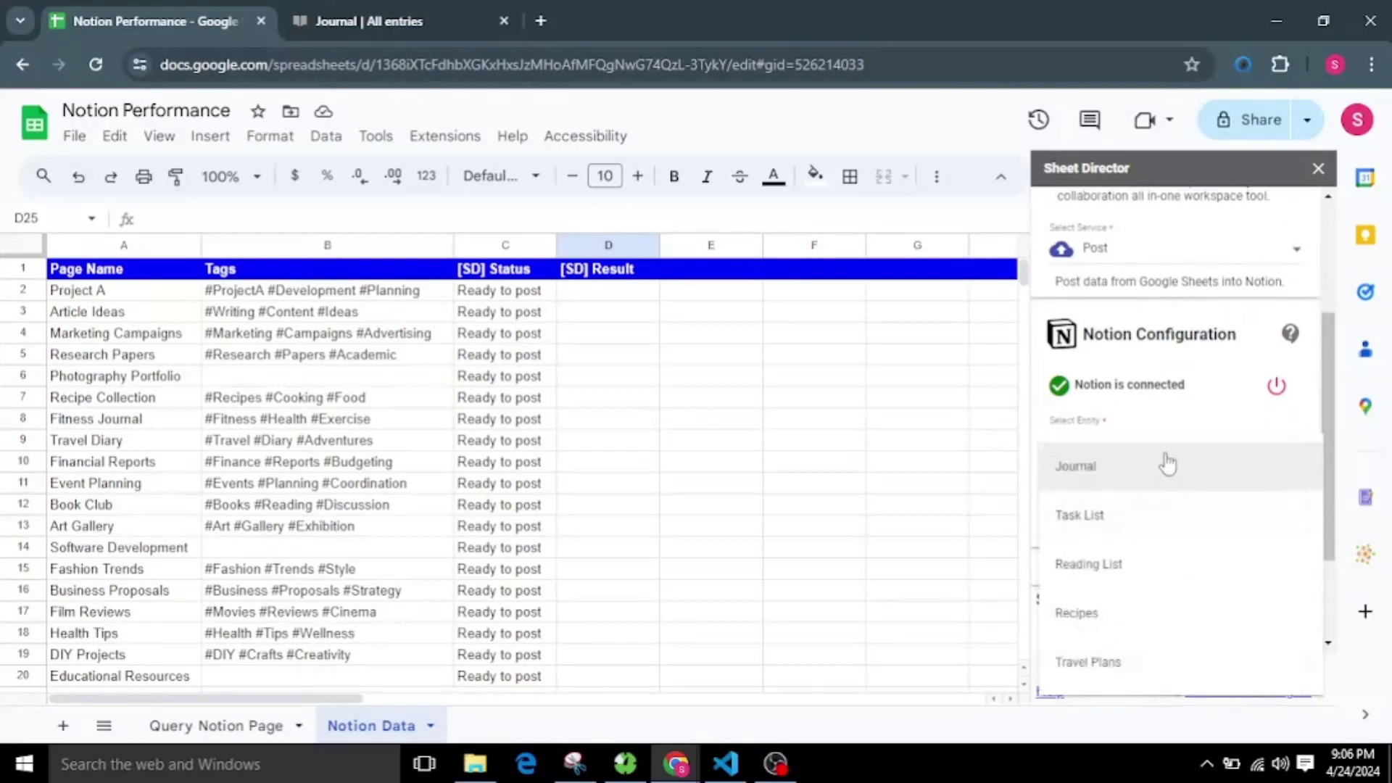
pyautogui.click(1167, 466)
# - Set the Notion Data sheet as the post service's source sheet
pyautogui.scroll(-3, 1204, 420)
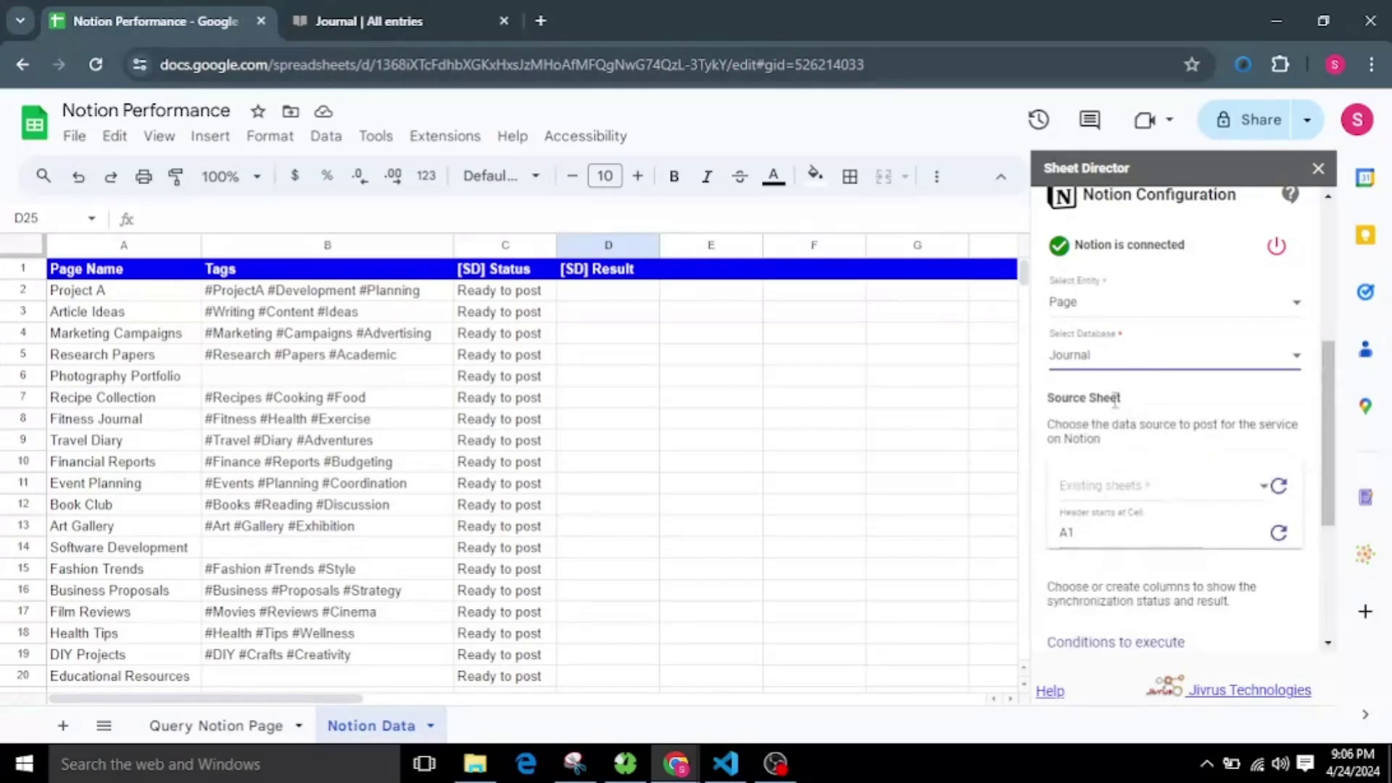
pyautogui.scroll(-2, 1196, 467)
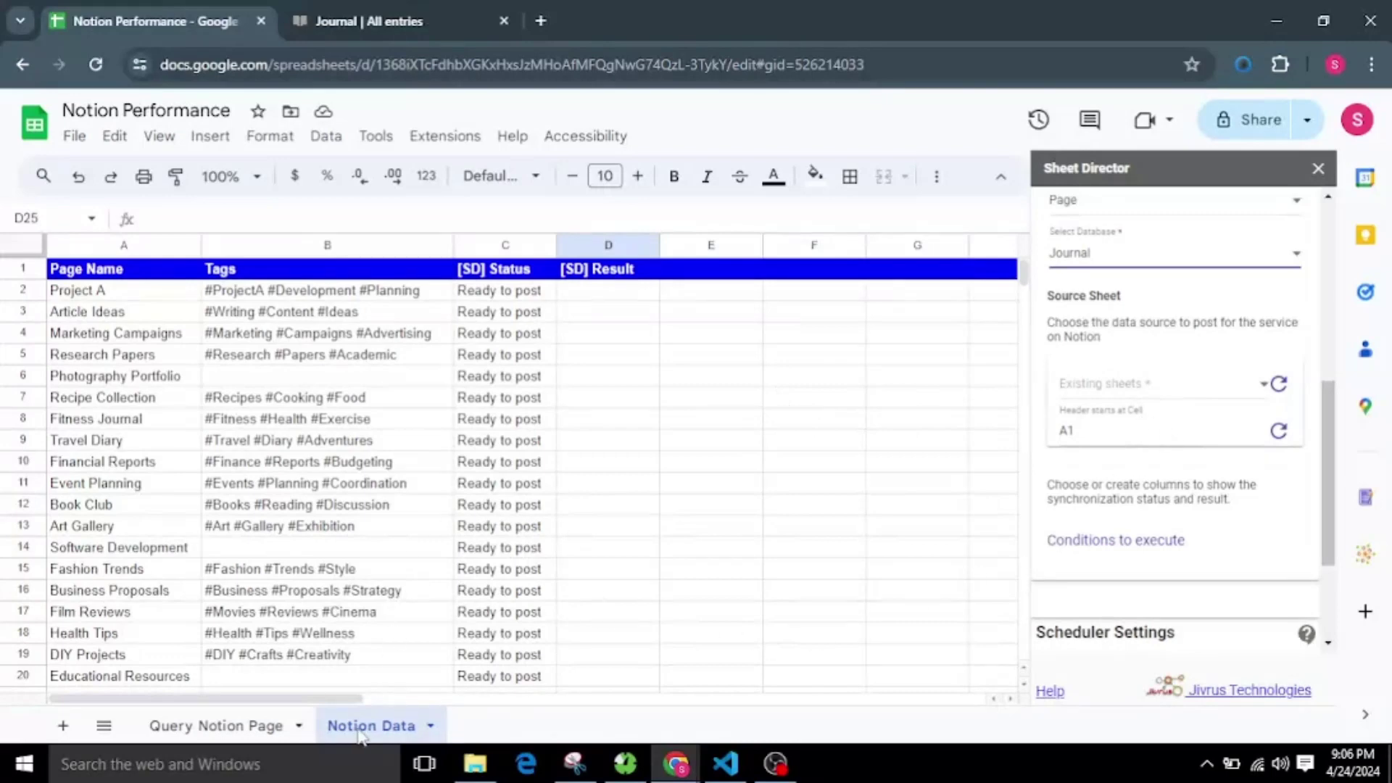
pyautogui.click(1154, 395)
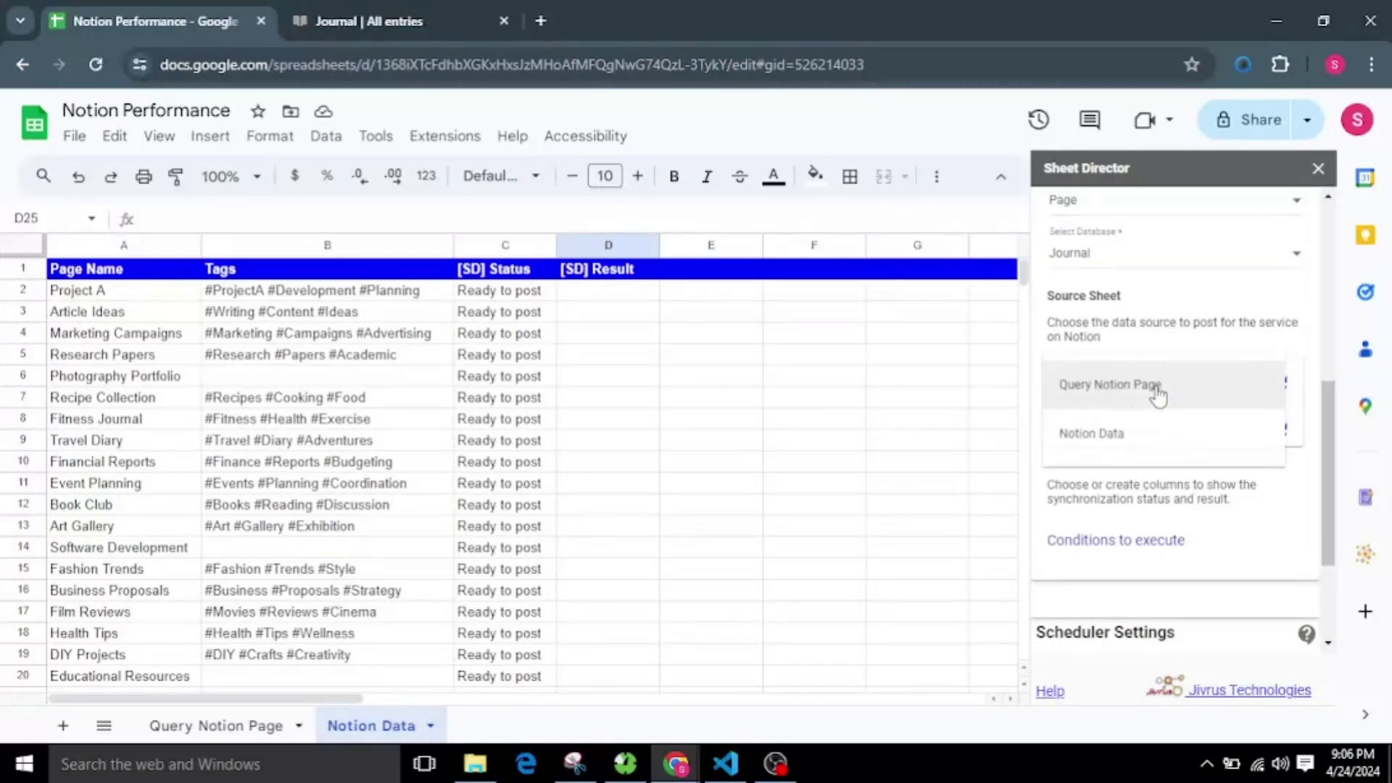
pyautogui.click(1135, 438)
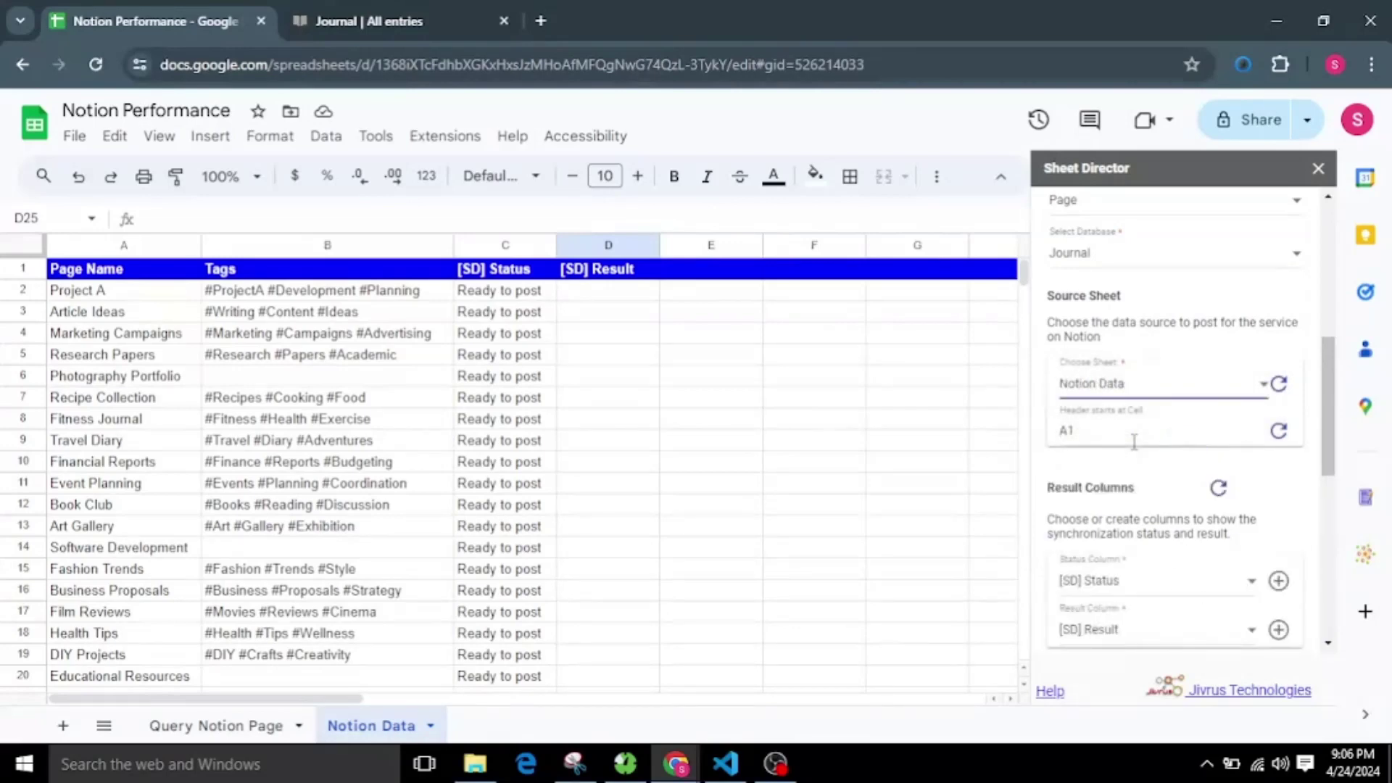
# - Decline the intelligent mapping and map the Notion Name field to the Page Name column
pyautogui.scroll(-5, 1187, 474)
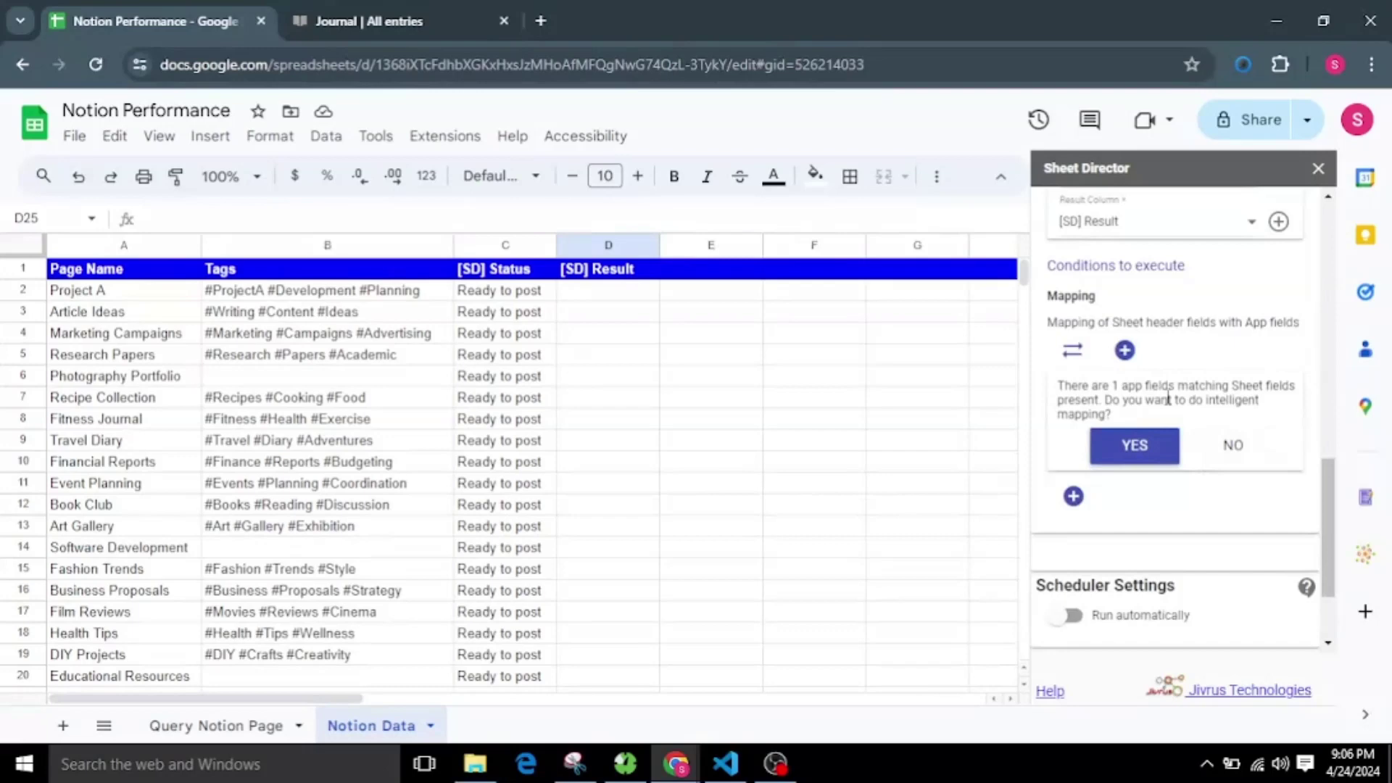
pyautogui.click(1233, 447)
pyautogui.click(1073, 391)
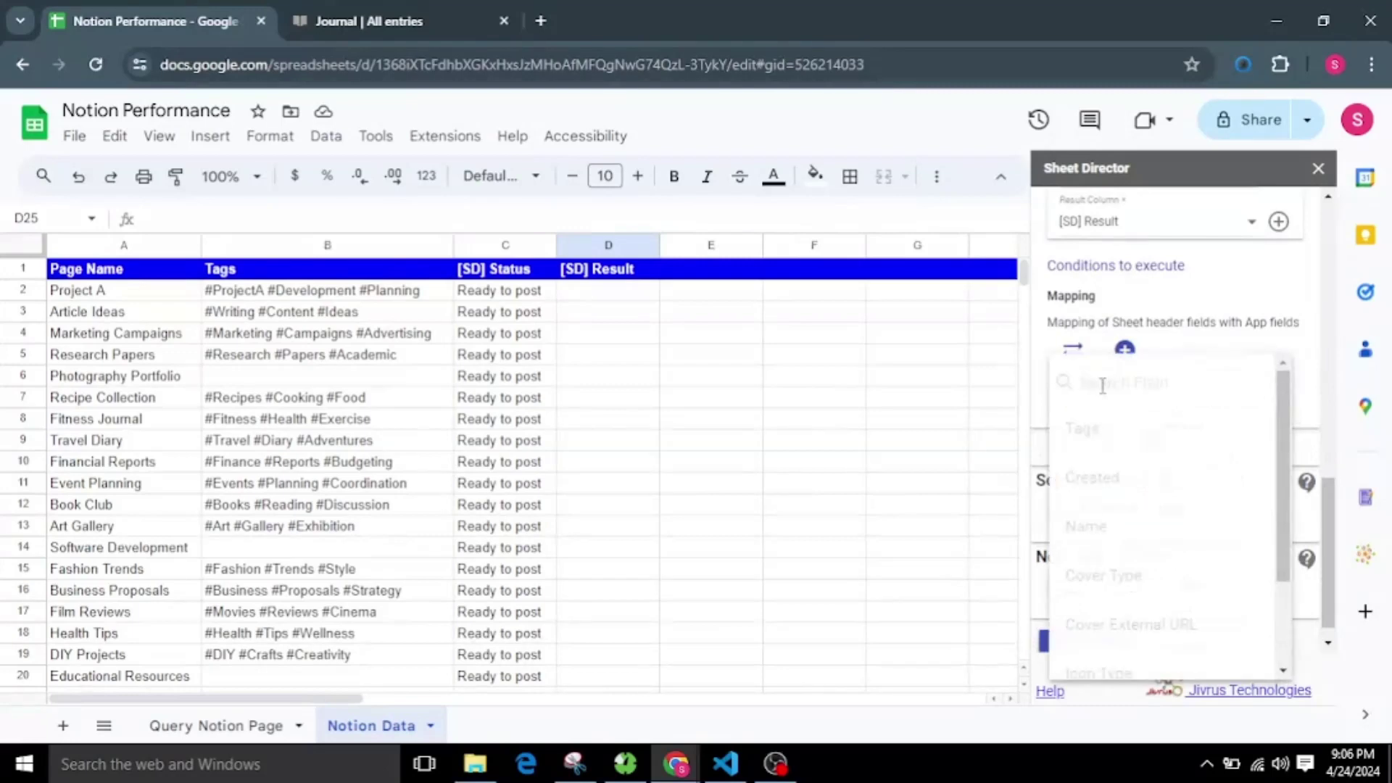
pyautogui.click(1144, 535)
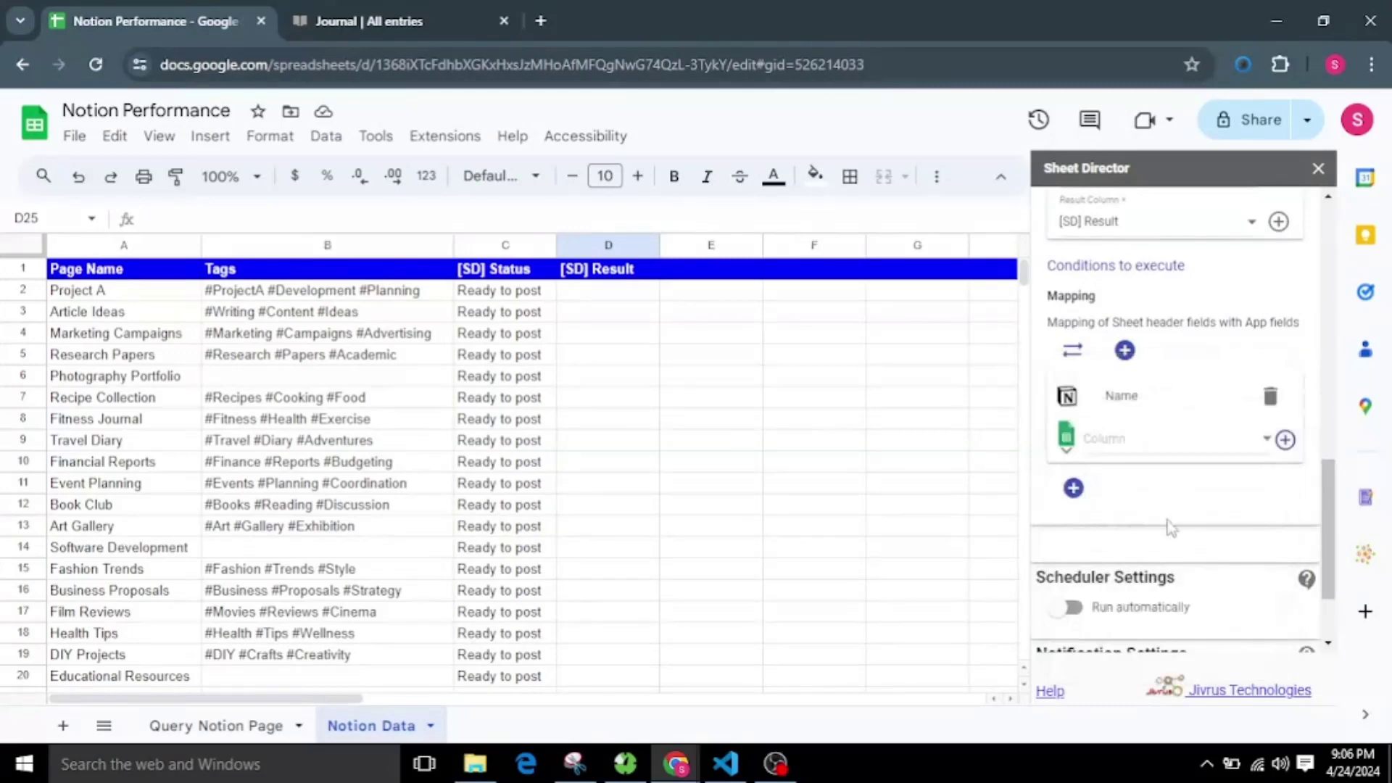
pyautogui.click(1157, 443)
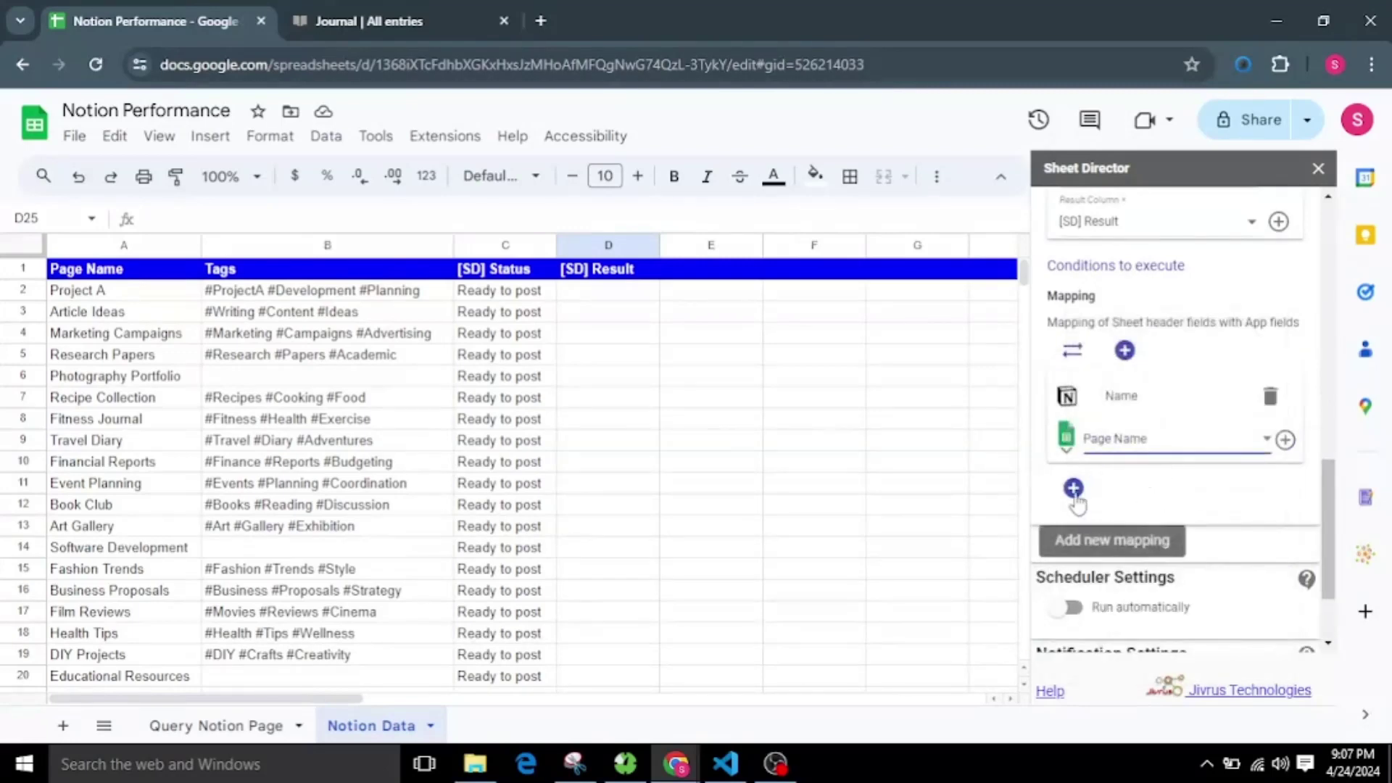
# - Add a second mapping that links the Notion Tags field to the sheet's Tags column
pyautogui.click(1073, 488)
pyautogui.click(1156, 449)
pyautogui.click(1139, 540)
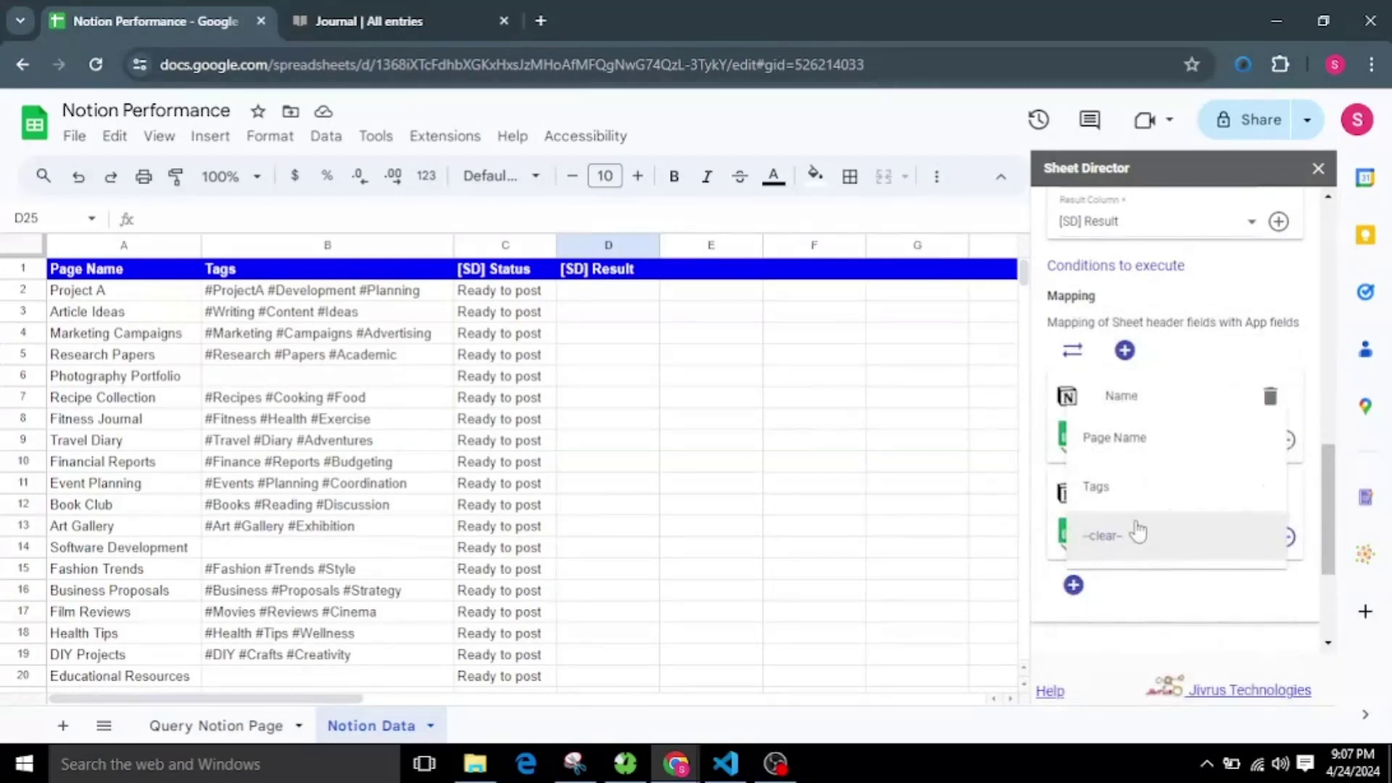
pyautogui.click(1138, 487)
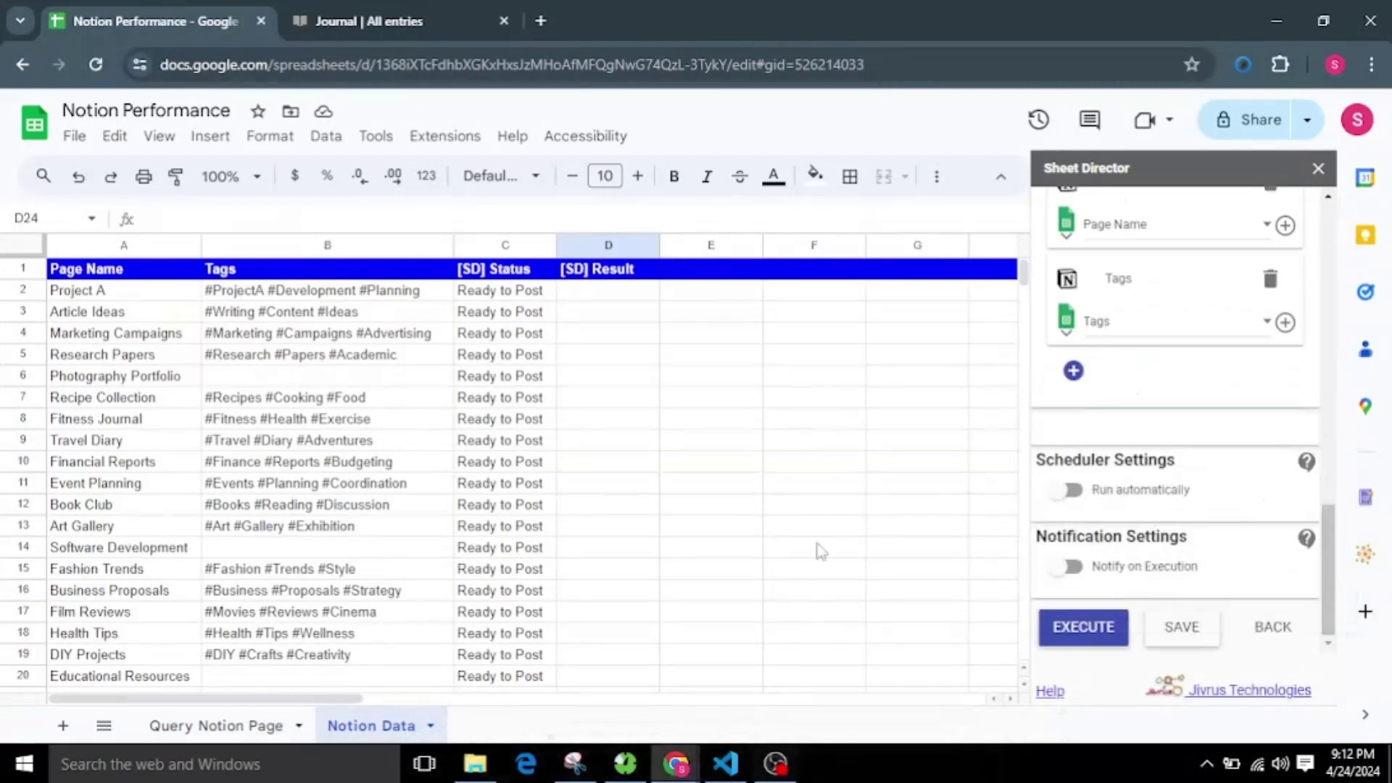
# - Review the post service's status and result columns and its Name and Tags field mappings
pyautogui.click(822, 488)
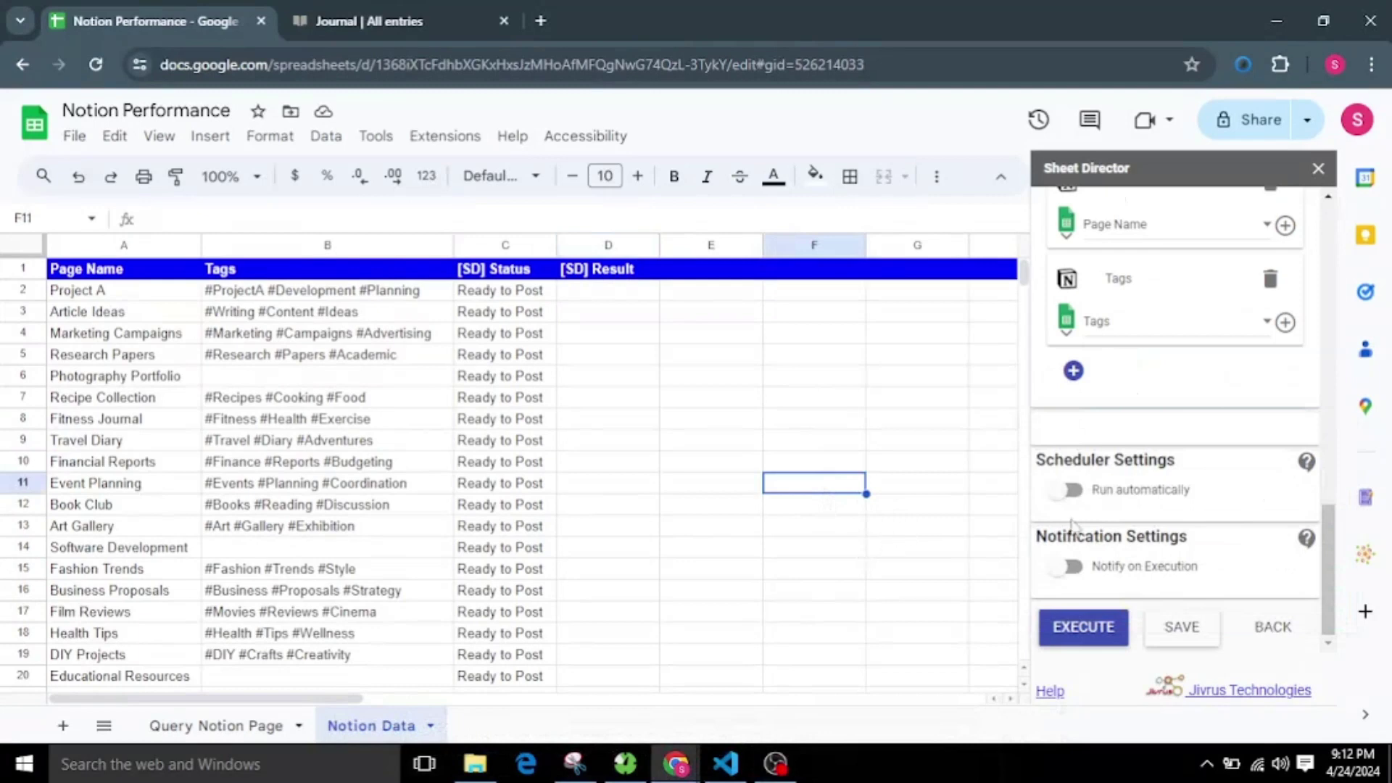
pyautogui.scroll(5, 1074, 524)
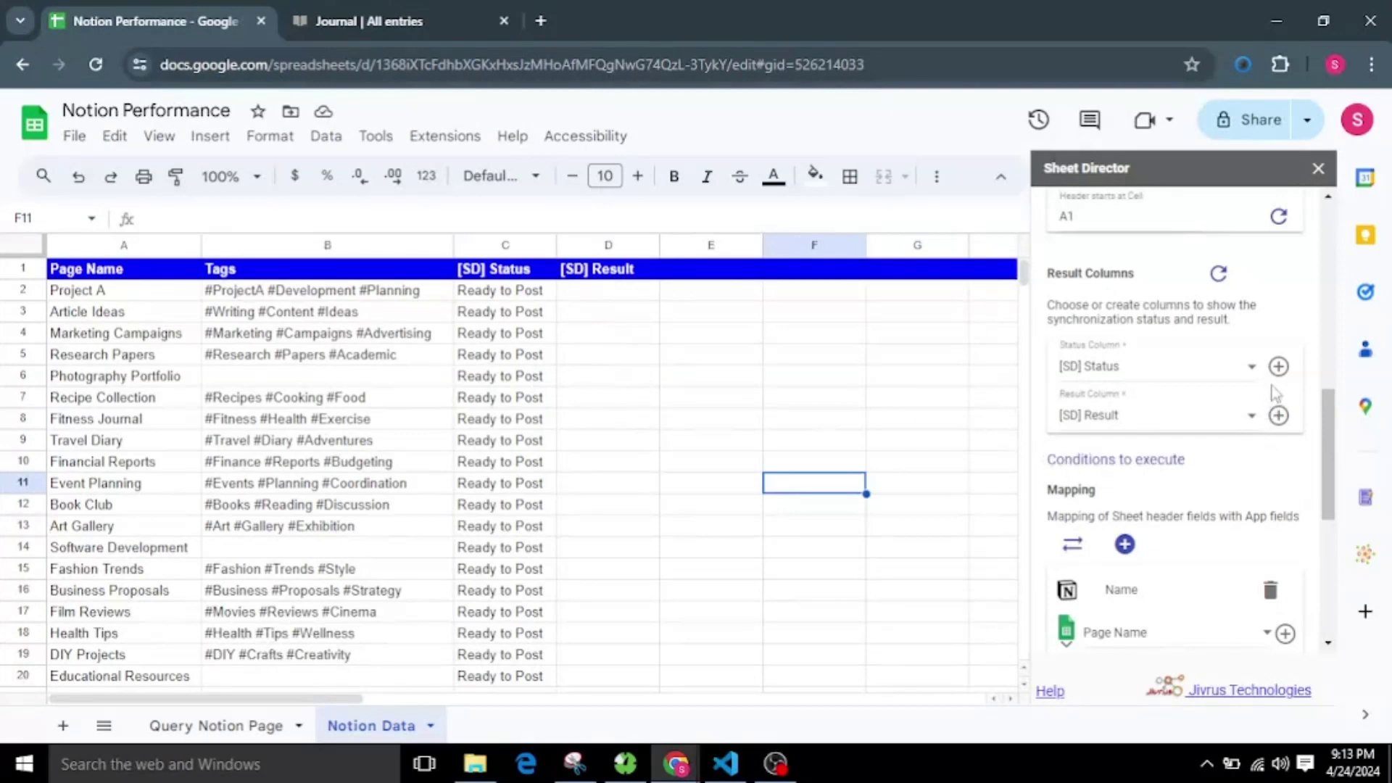
pyautogui.click(1229, 381)
pyautogui.click(1297, 326)
pyautogui.scroll(-3, 1252, 481)
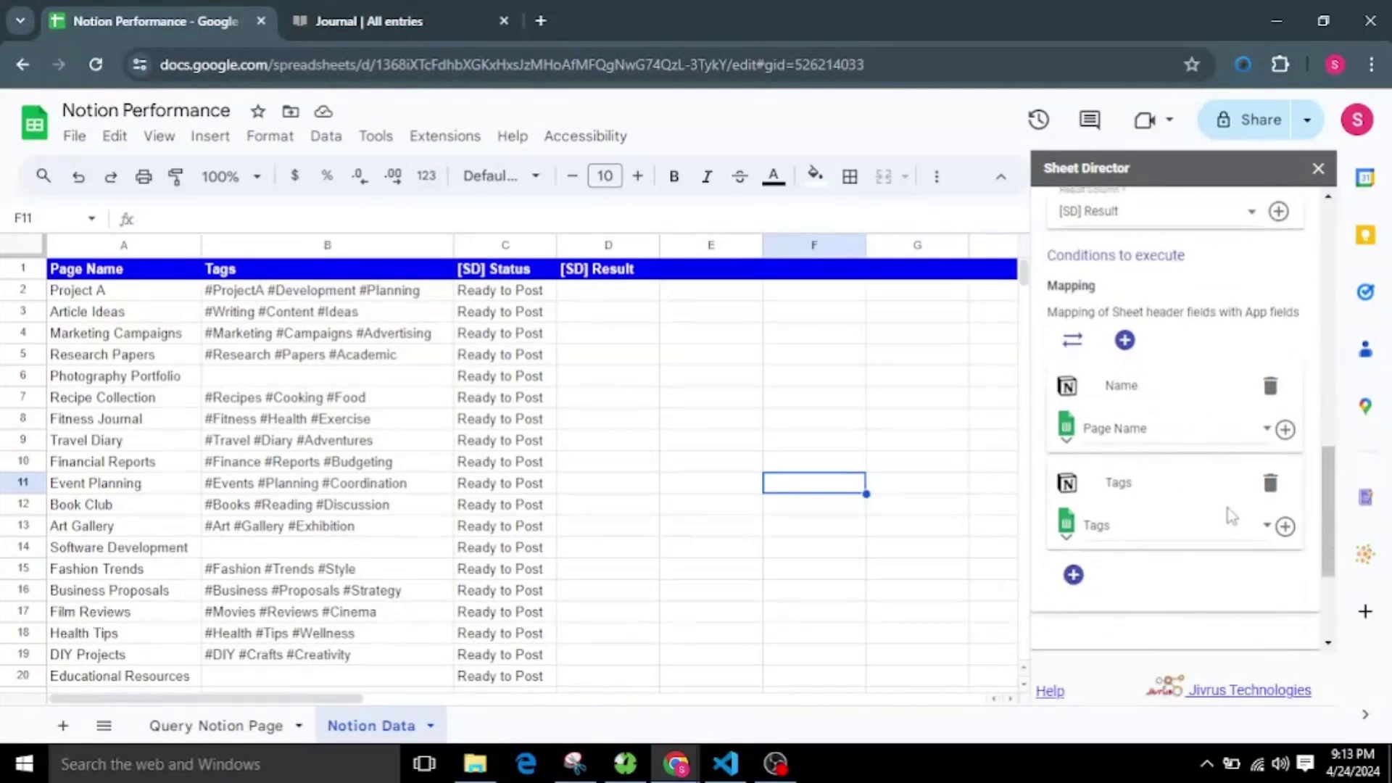
pyautogui.scroll(-2, 1233, 501)
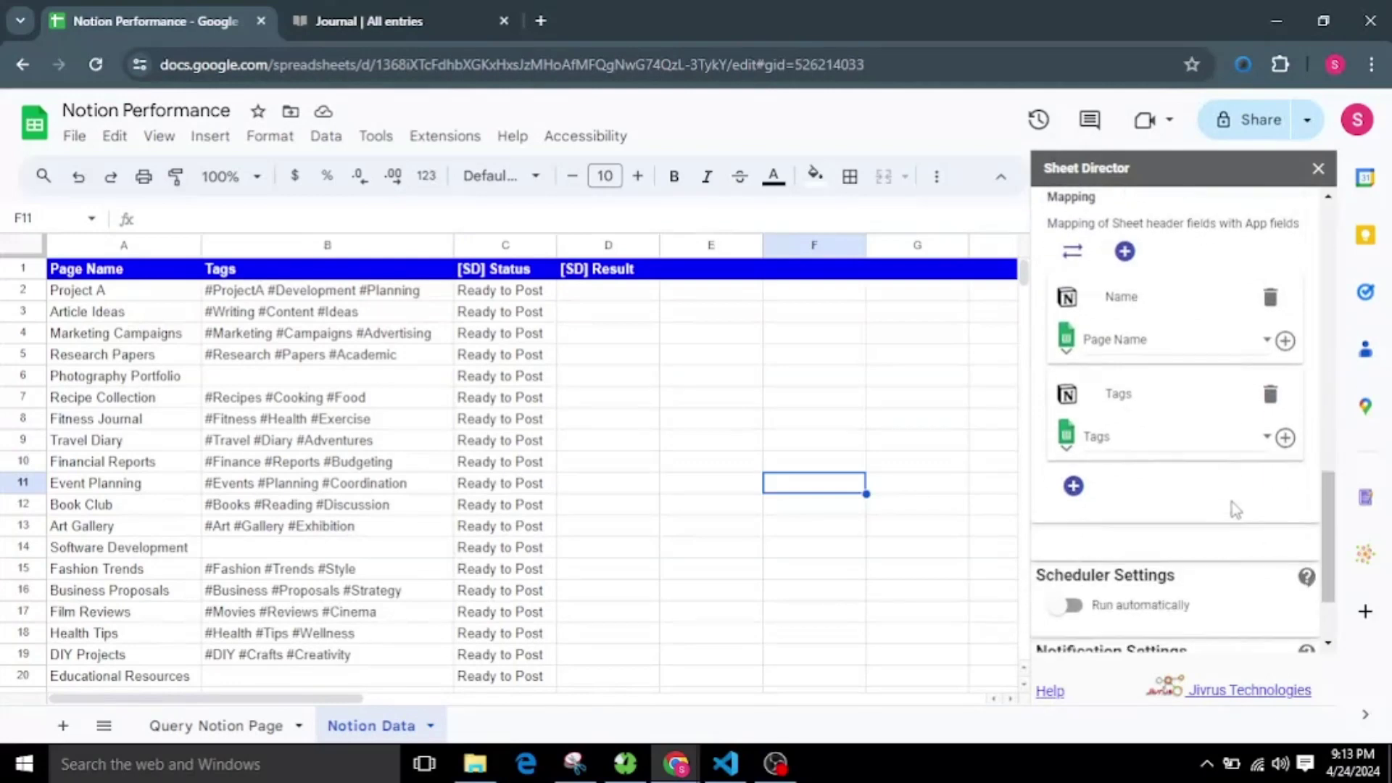
pyautogui.click(1194, 432)
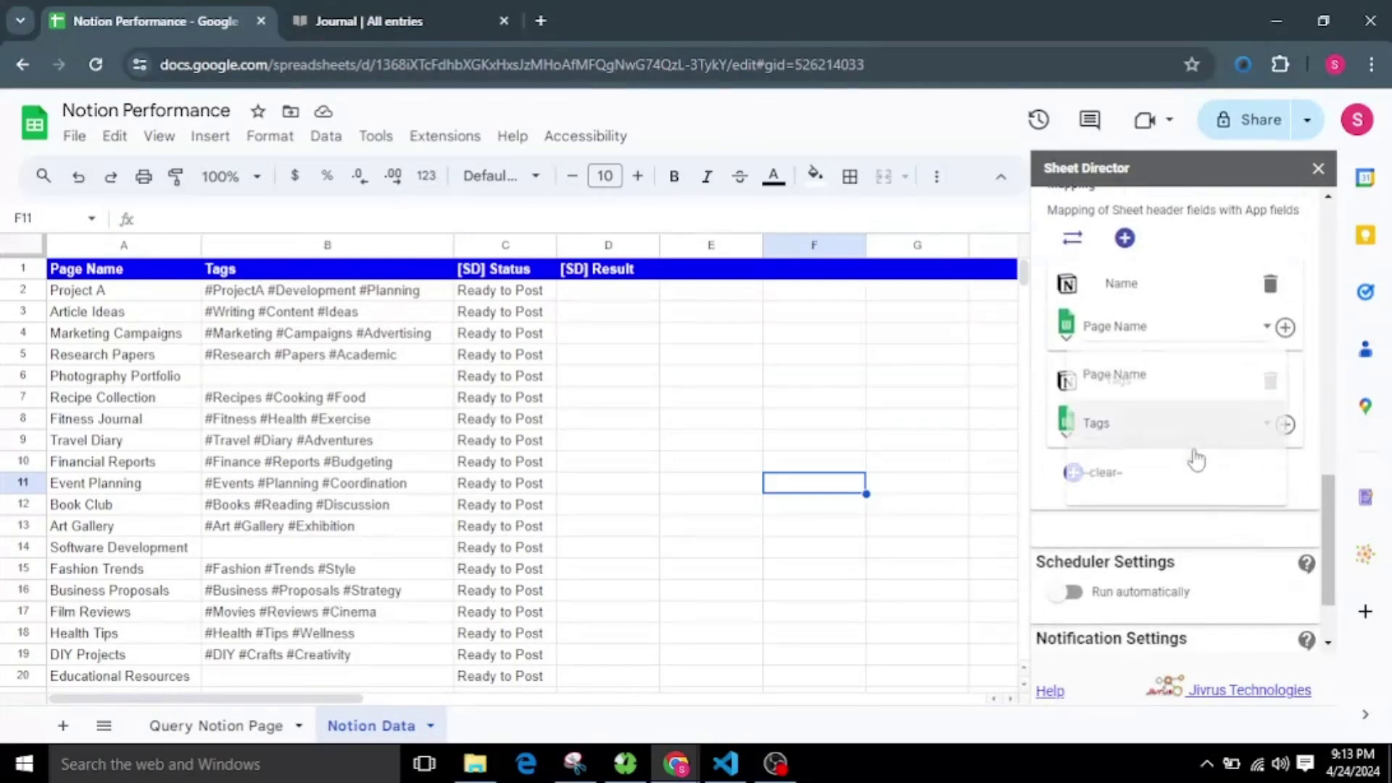
pyautogui.click(1302, 486)
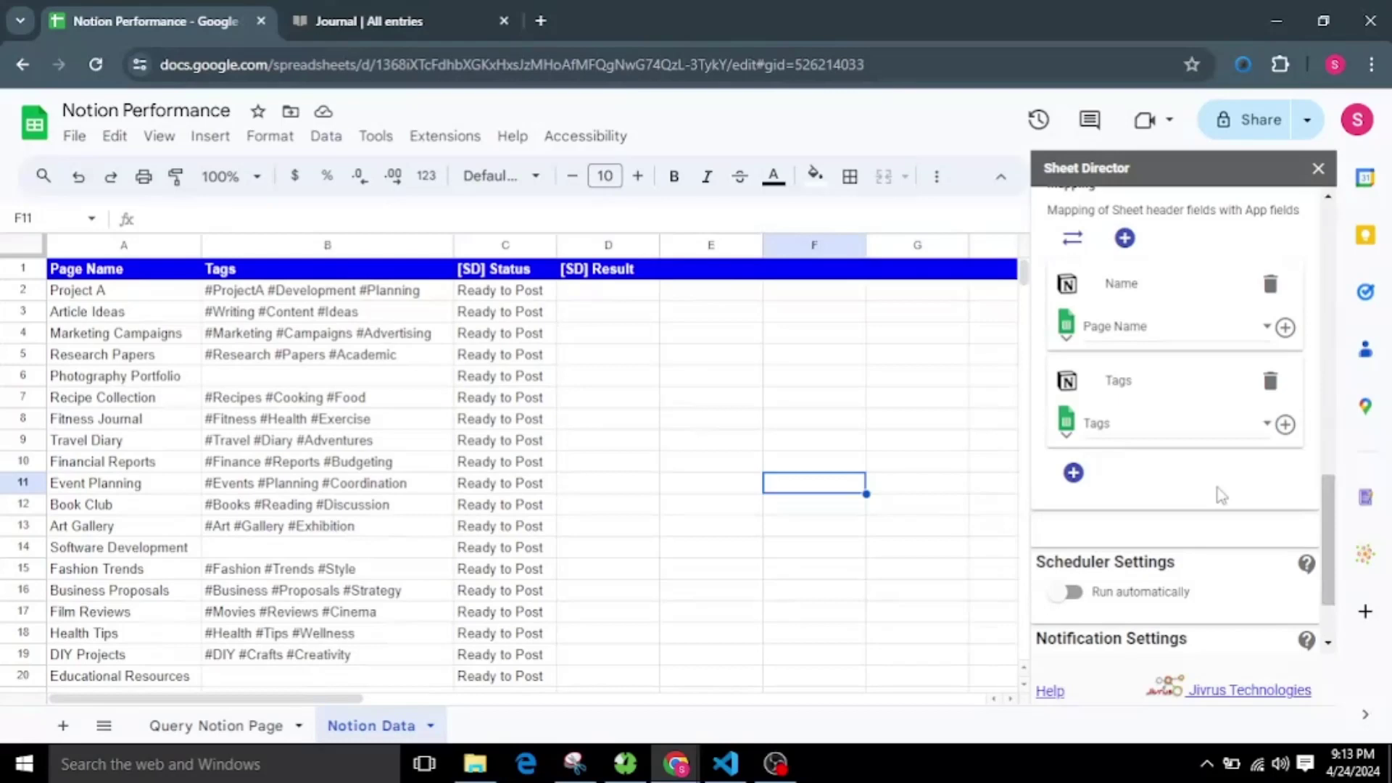
# - Execute the post service and post the ready records from the Notion Data sheet to Notion
pyautogui.scroll(-2, 1222, 495)
pyautogui.click(1109, 629)
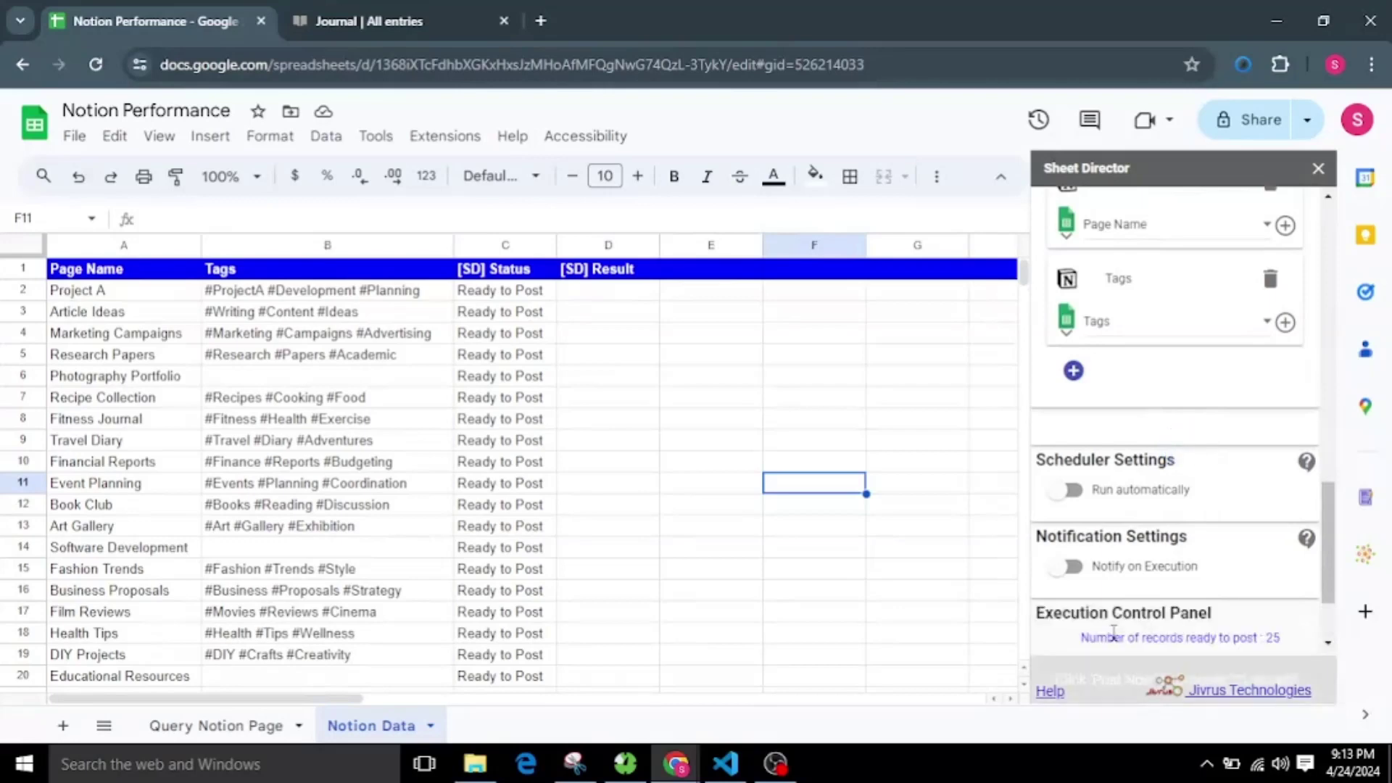
pyautogui.scroll(-2, 1117, 631)
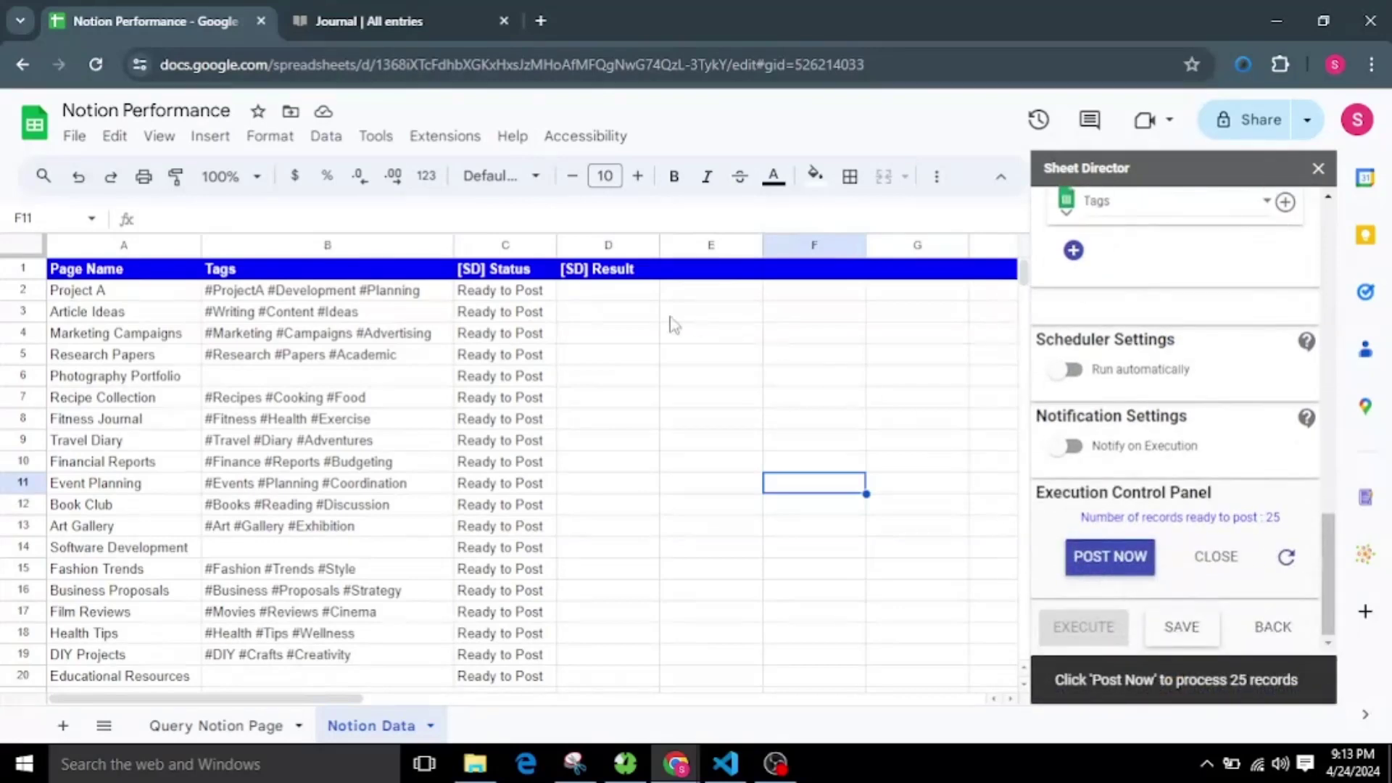
pyautogui.click(508, 298)
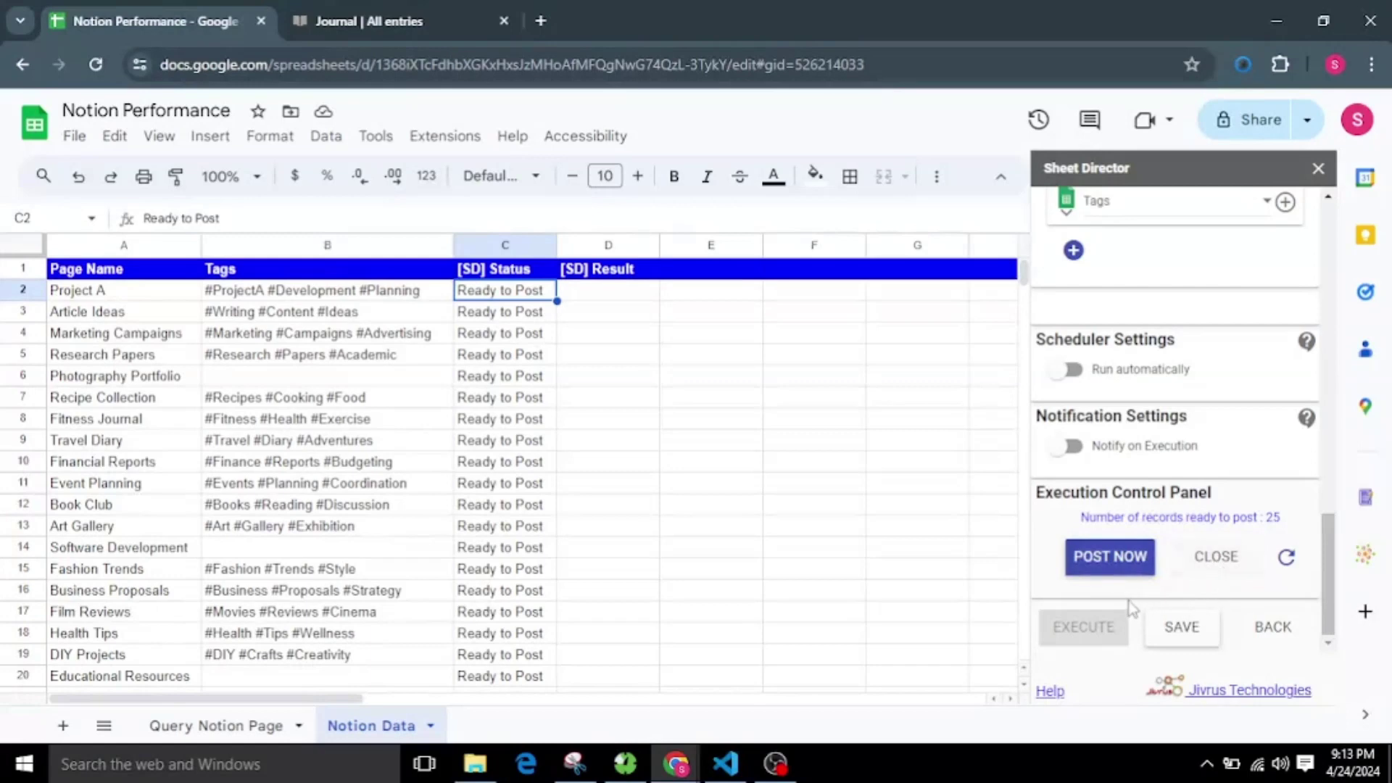
pyautogui.click(1128, 565)
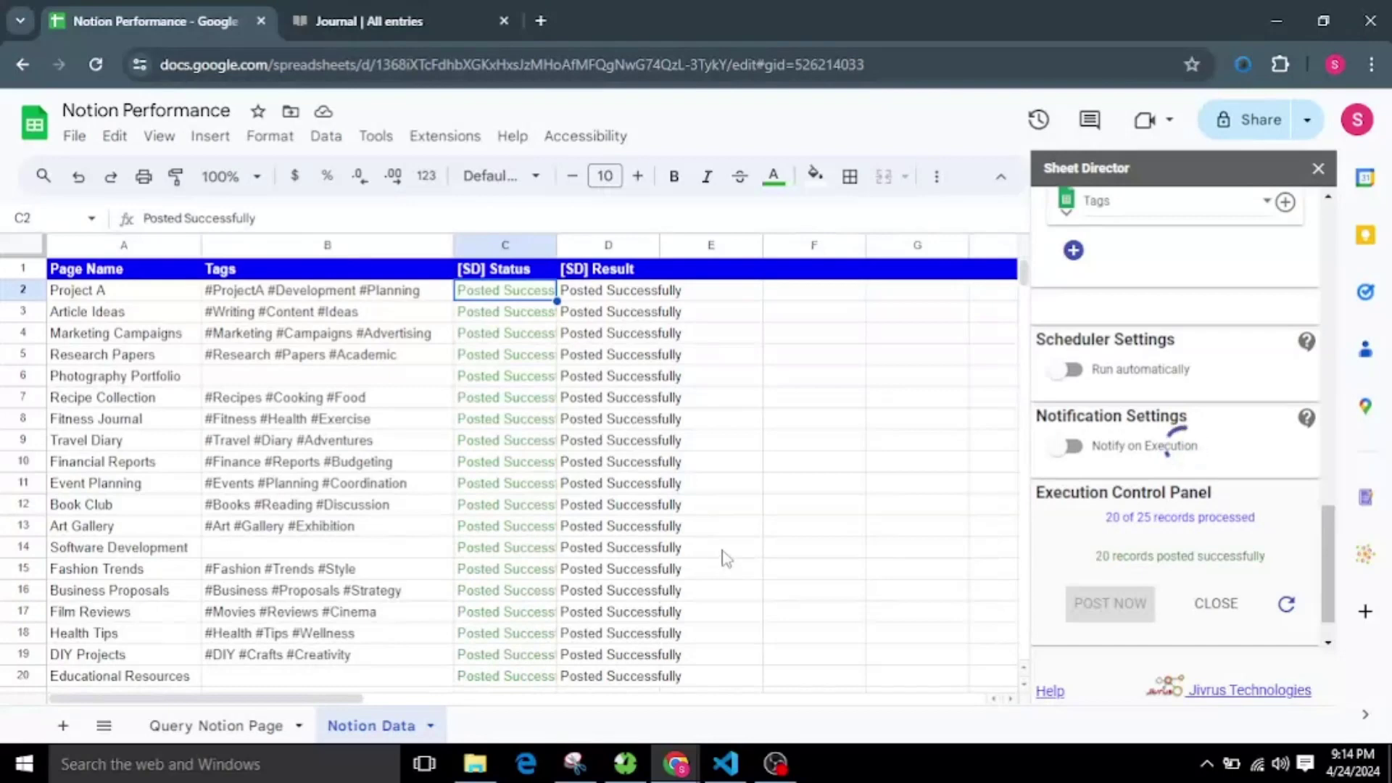
# - Look through the status and result columns of the posted rows in the Notion Data sheet
pyautogui.scroll(-2, 725, 558)
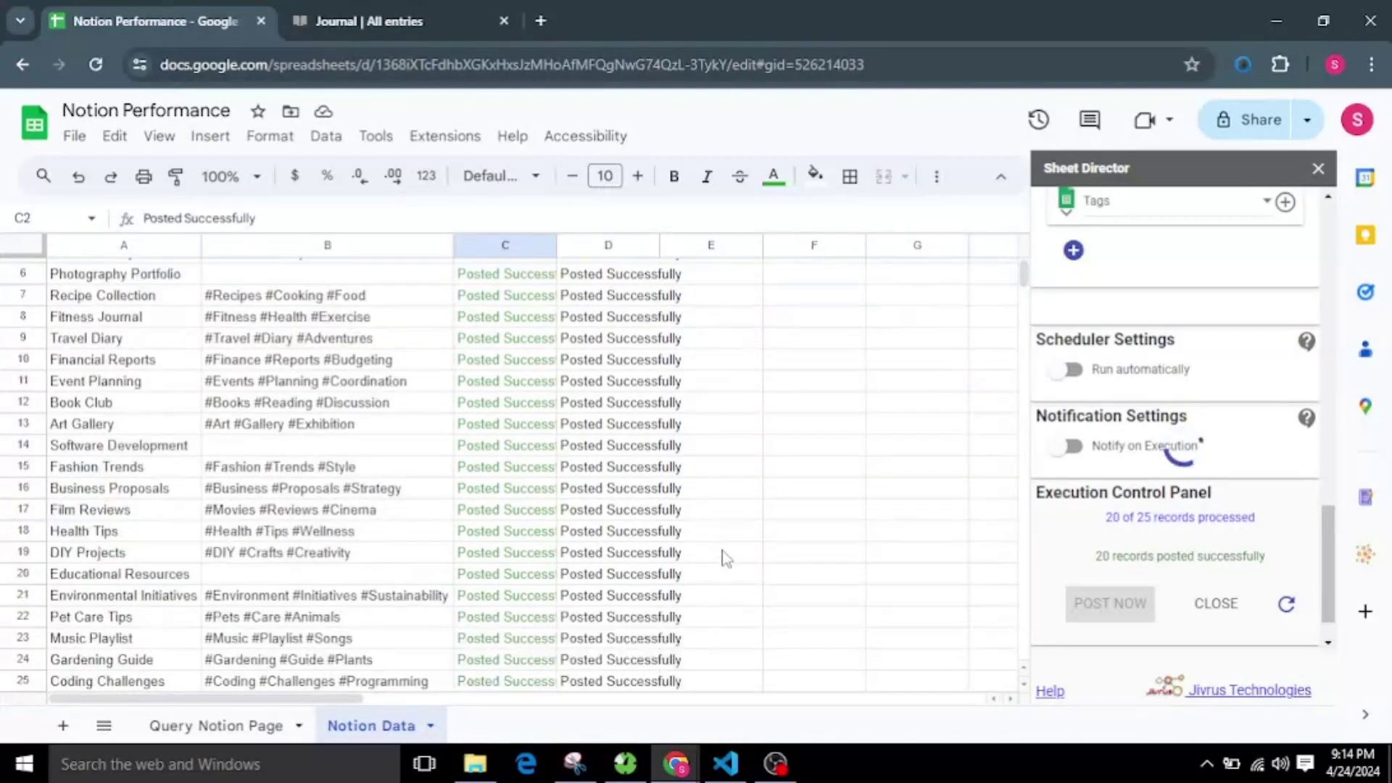
pyautogui.scroll(-2, 725, 558)
pyautogui.scroll(5, 725, 558)
# - Switch to Notion and check the Journal database's entries for the posted pages and their tags
pyautogui.click(428, 14)
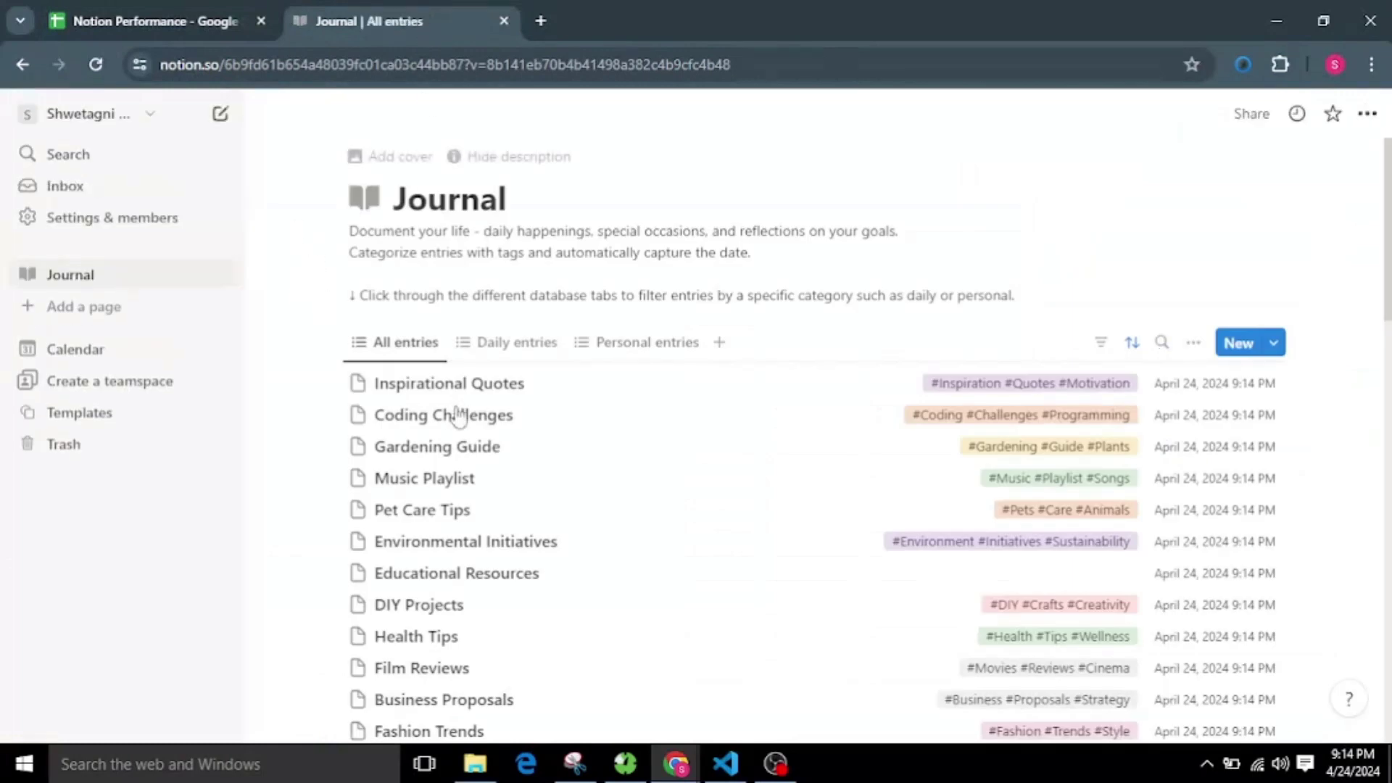
pyautogui.scroll(-2, 888, 273)
pyautogui.scroll(-10, 888, 273)
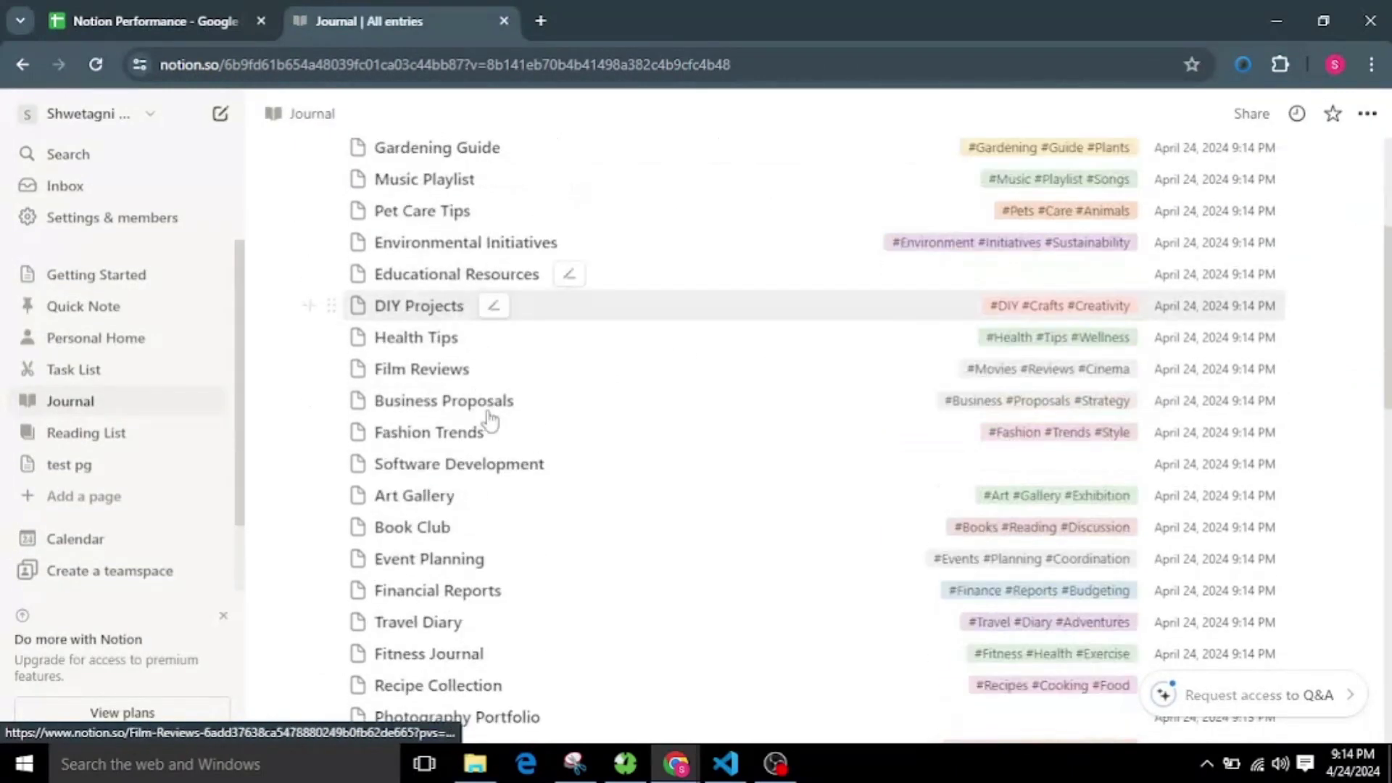
pyautogui.scroll(10, 577, 500)
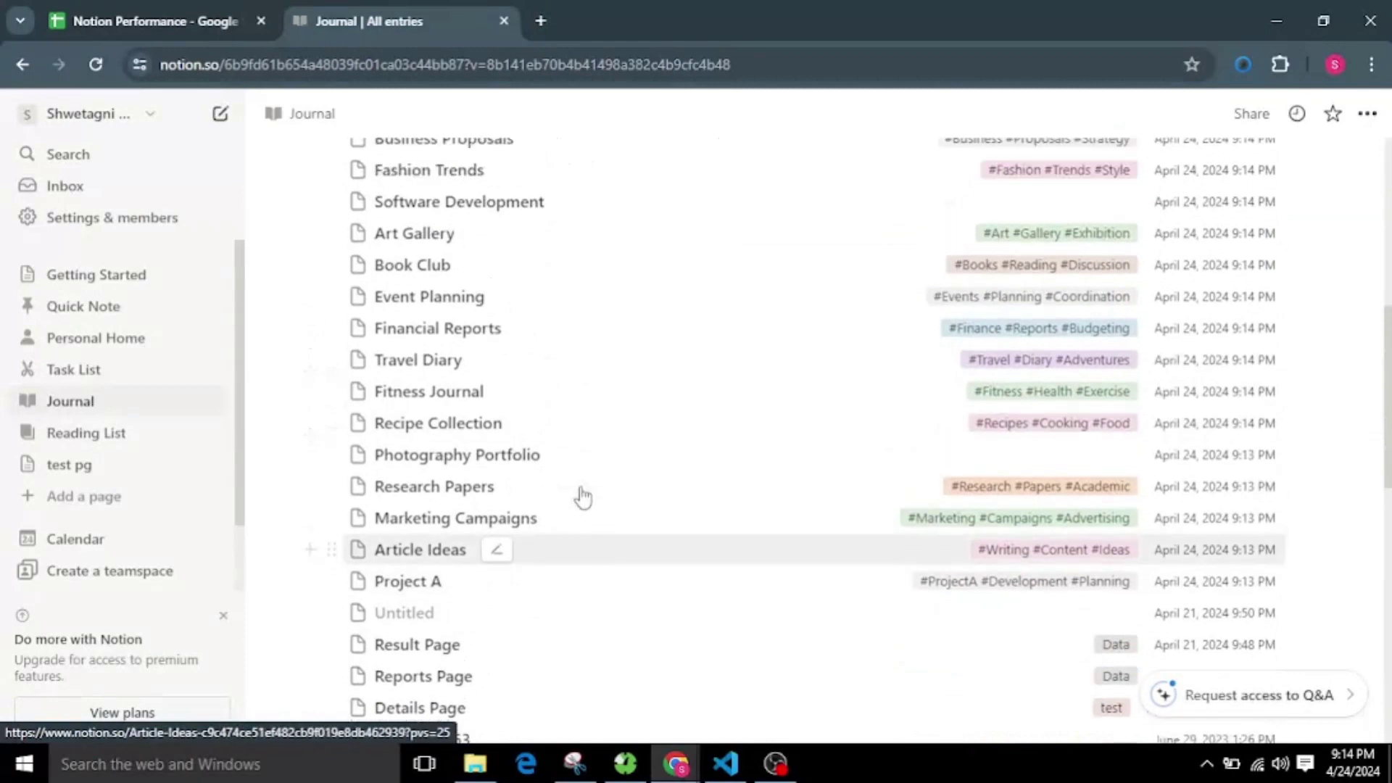
pyautogui.scroll(2, 589, 518)
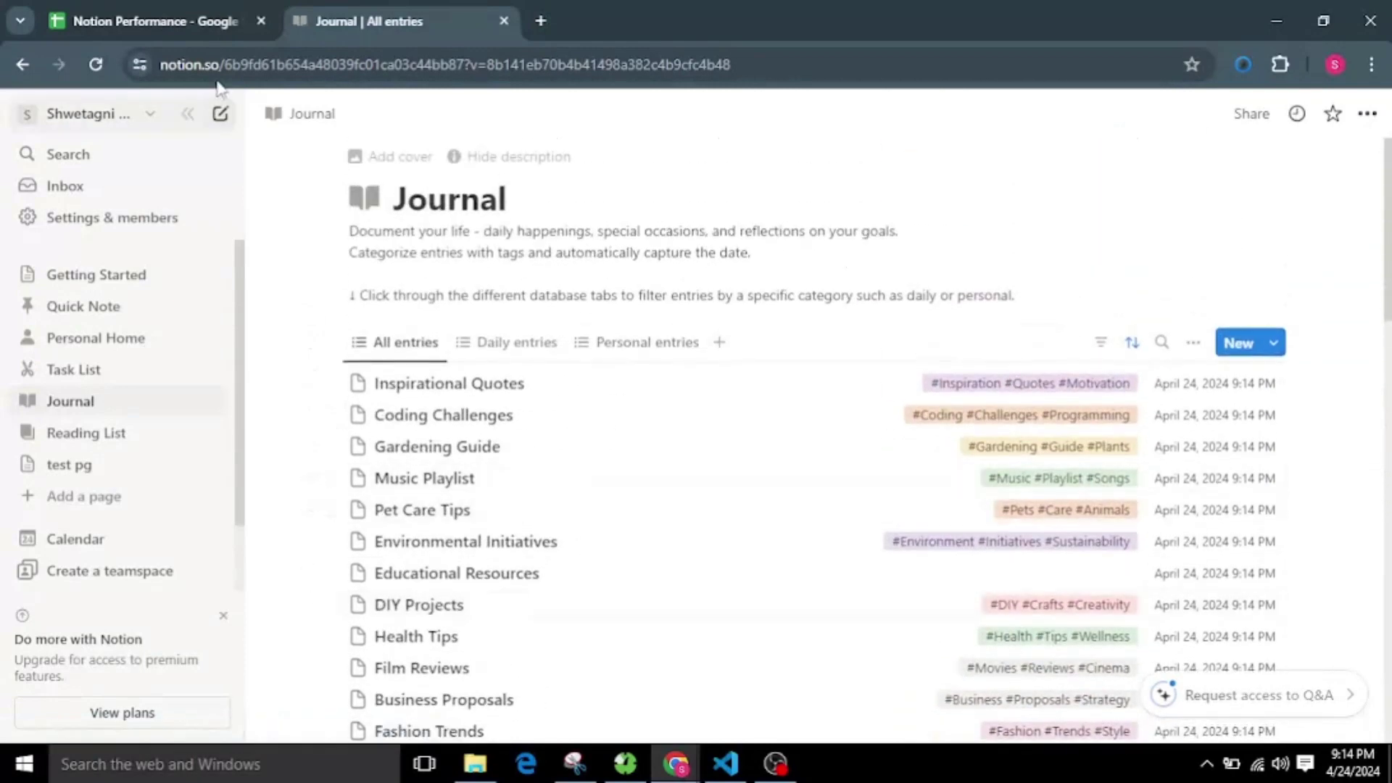
# - Return to the Notion Performance spreadsheet and set the Notion Sync Service's service type to Synchronize
pyautogui.click(180, 2)
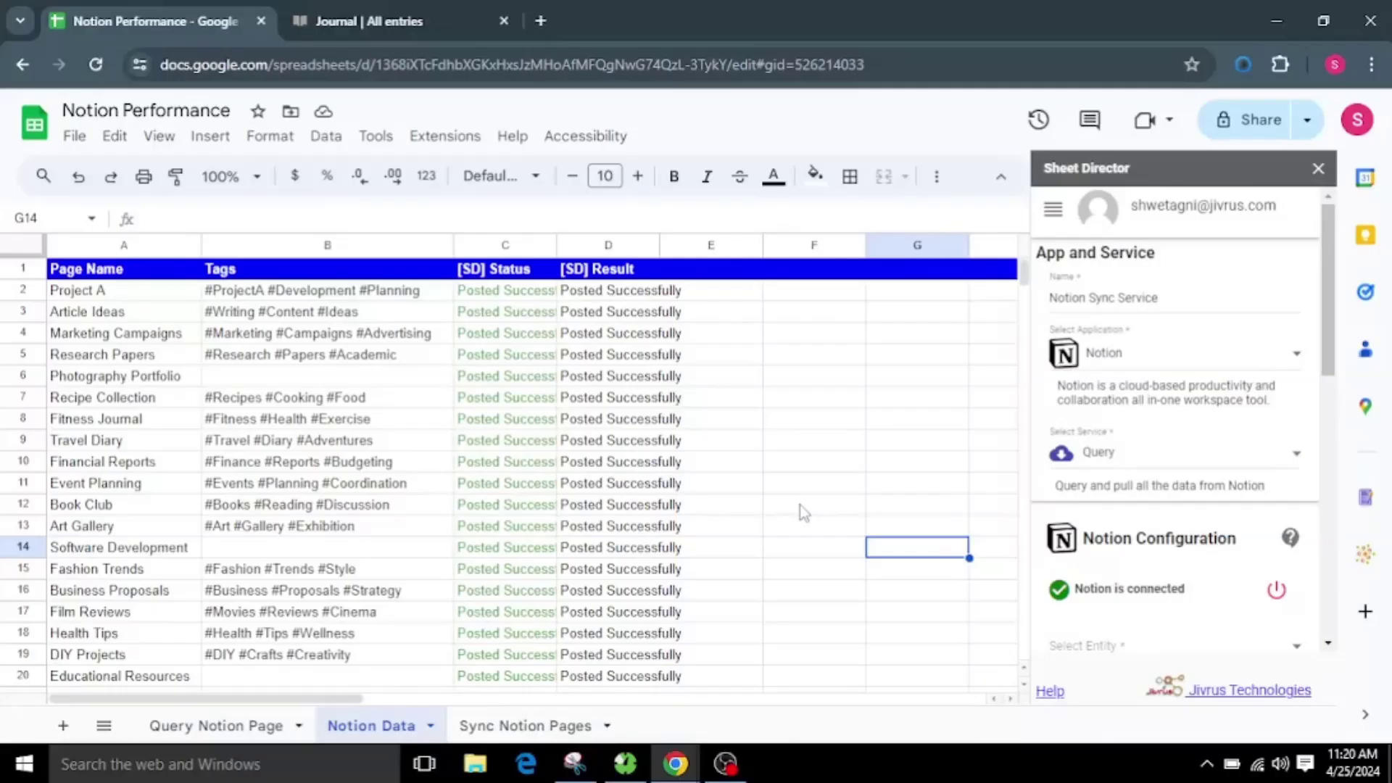
pyautogui.click(1092, 300)
pyautogui.tripleClick(1092, 300)
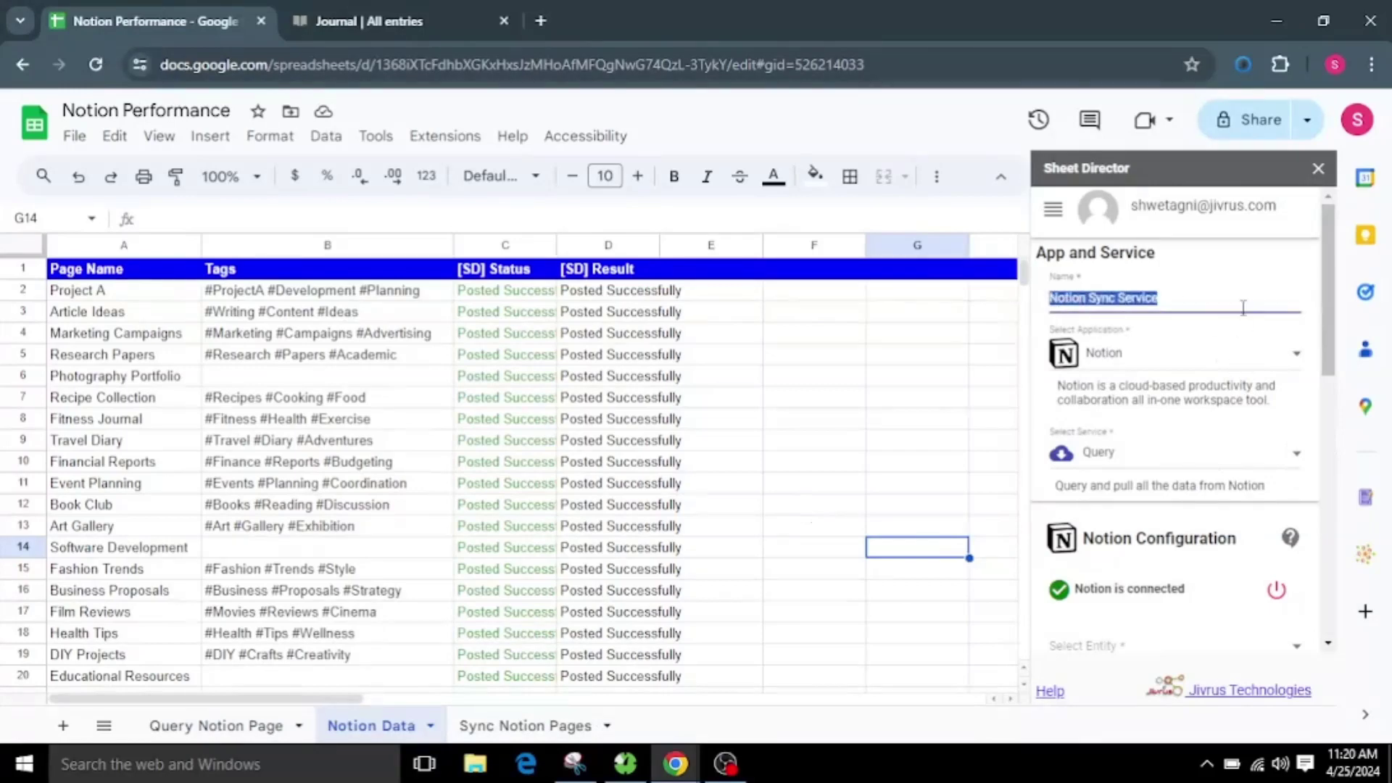
pyautogui.click(1244, 296)
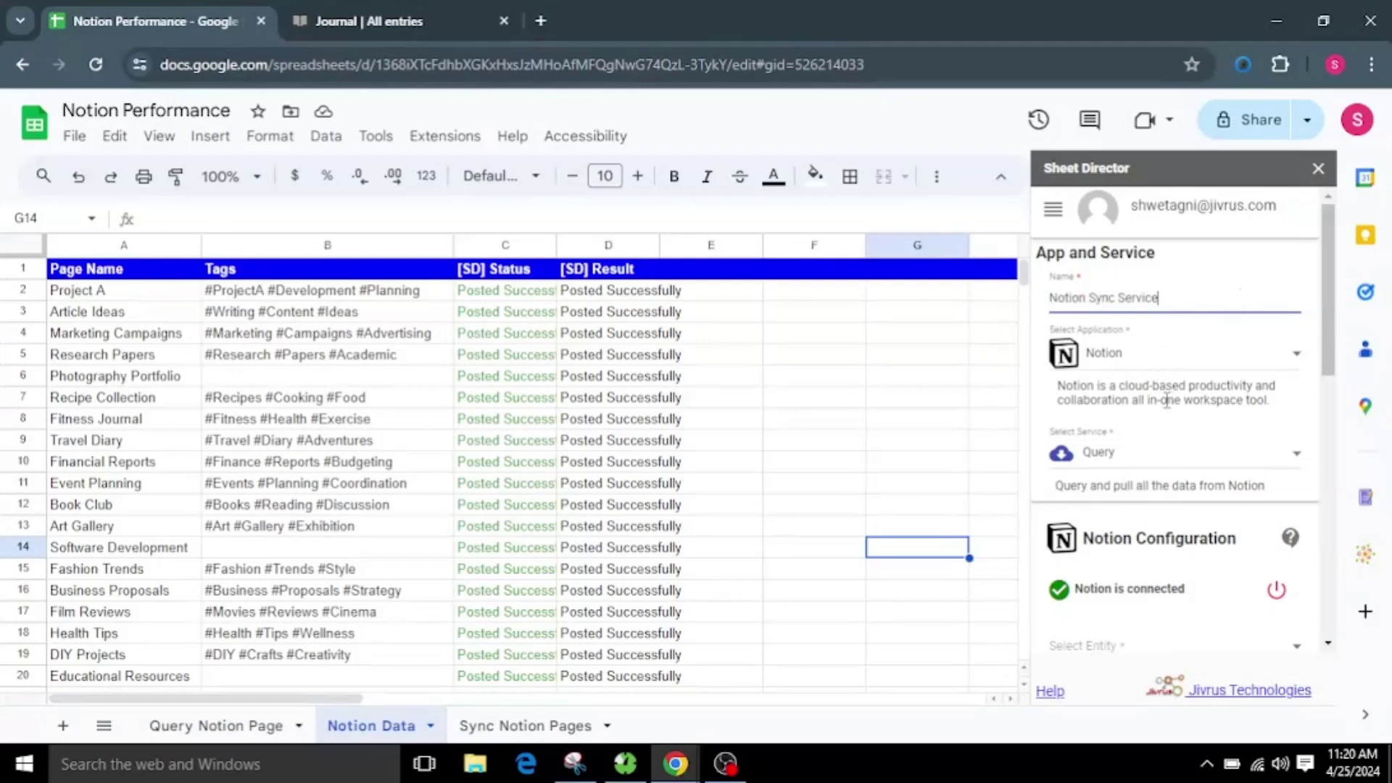
pyautogui.click(1126, 455)
pyautogui.click(1125, 553)
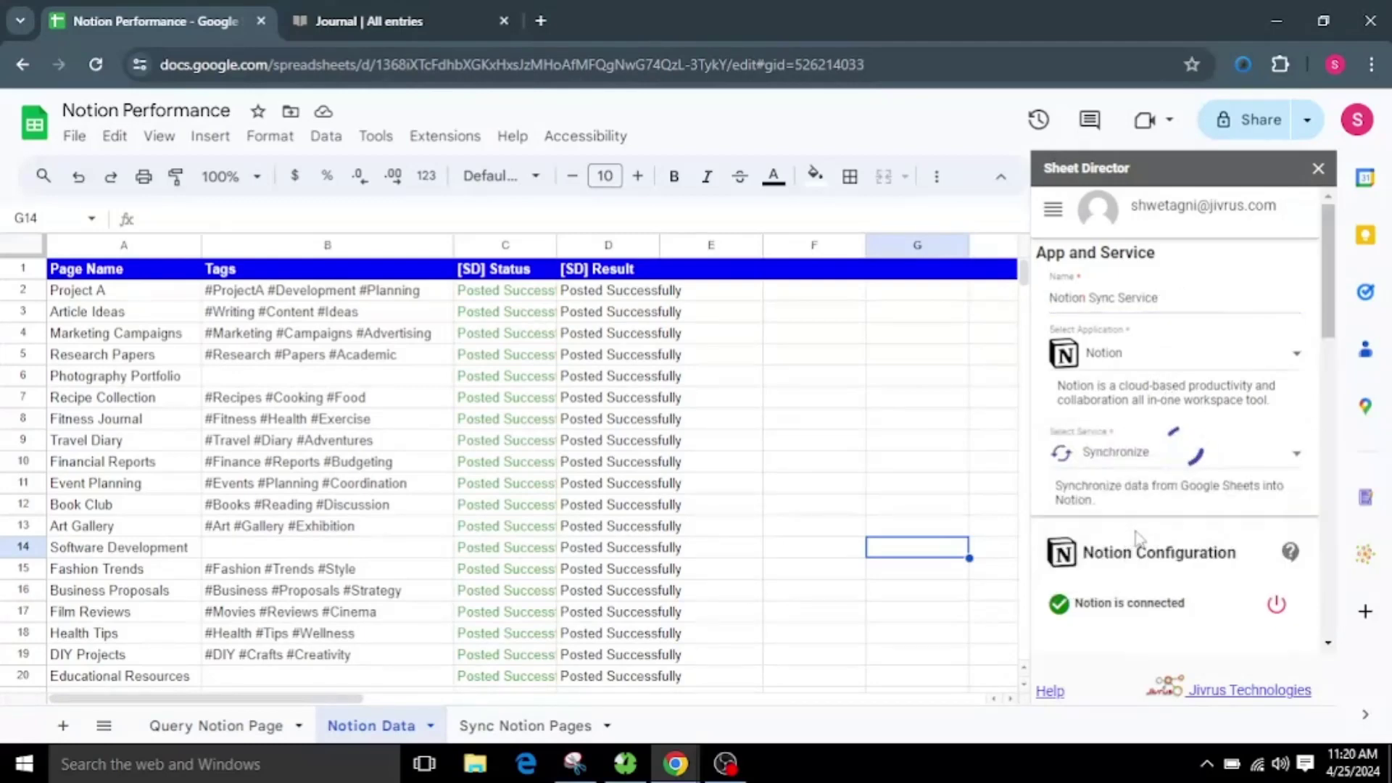
# - Set the sync service's entity to Page and its database to Journal
pyautogui.scroll(-2, 1093, 445)
pyautogui.scroll(1, 1117, 425)
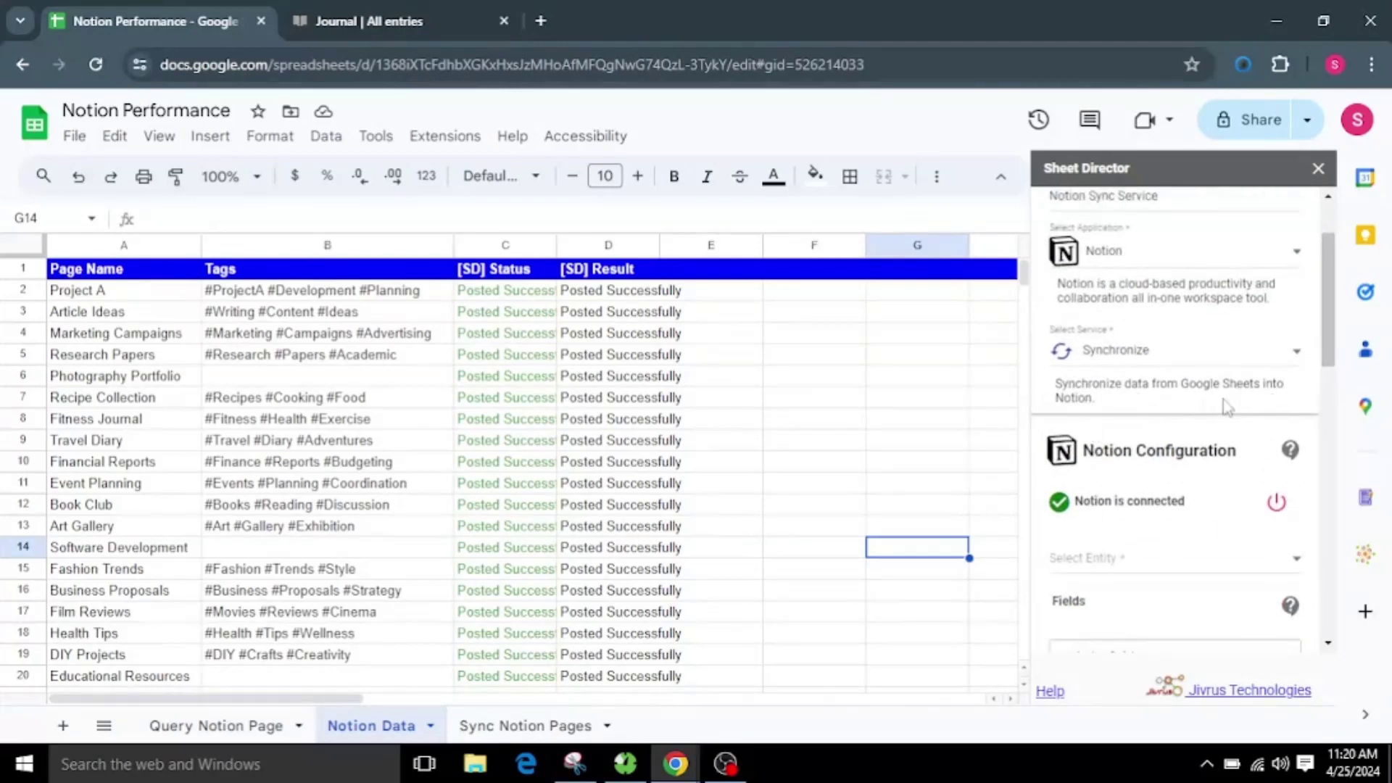
pyautogui.scroll(-3, 1128, 446)
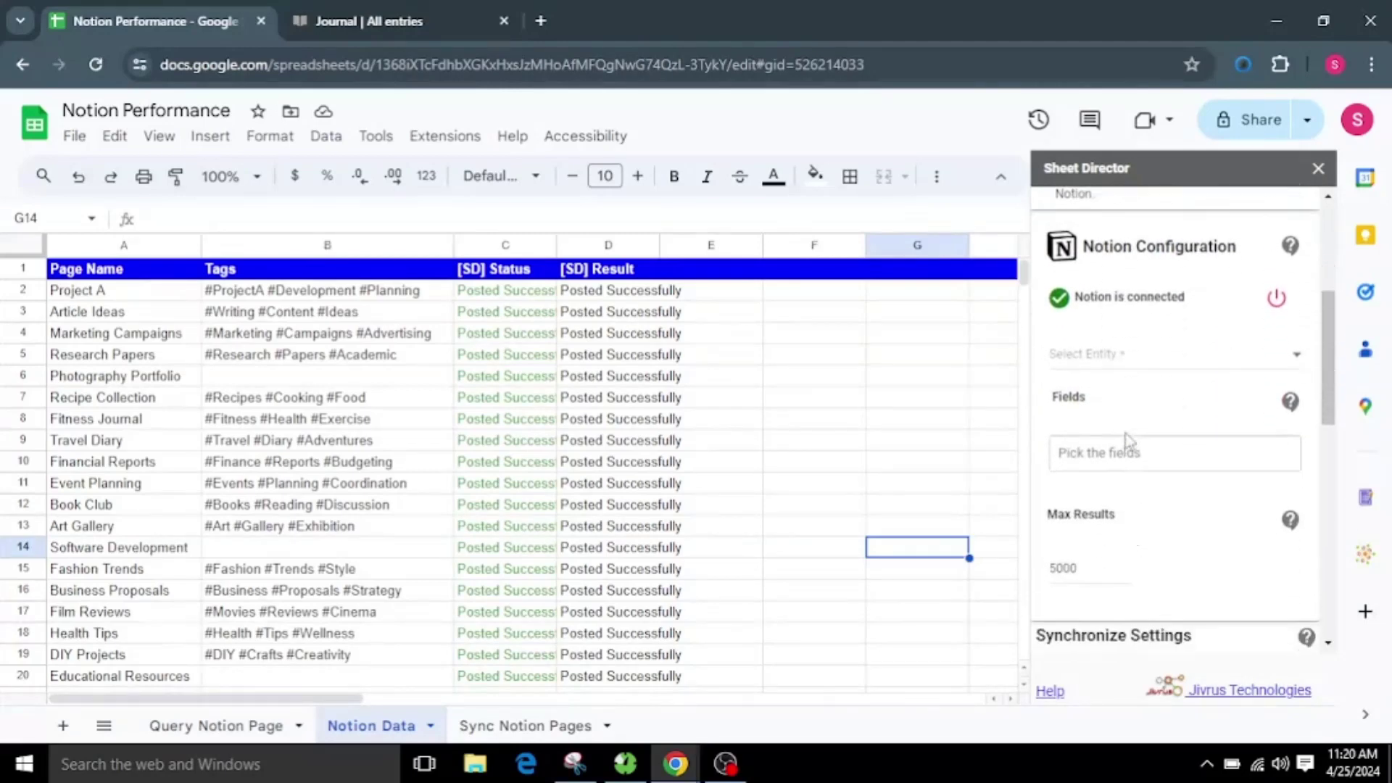
pyautogui.click(1144, 372)
pyautogui.click(1140, 364)
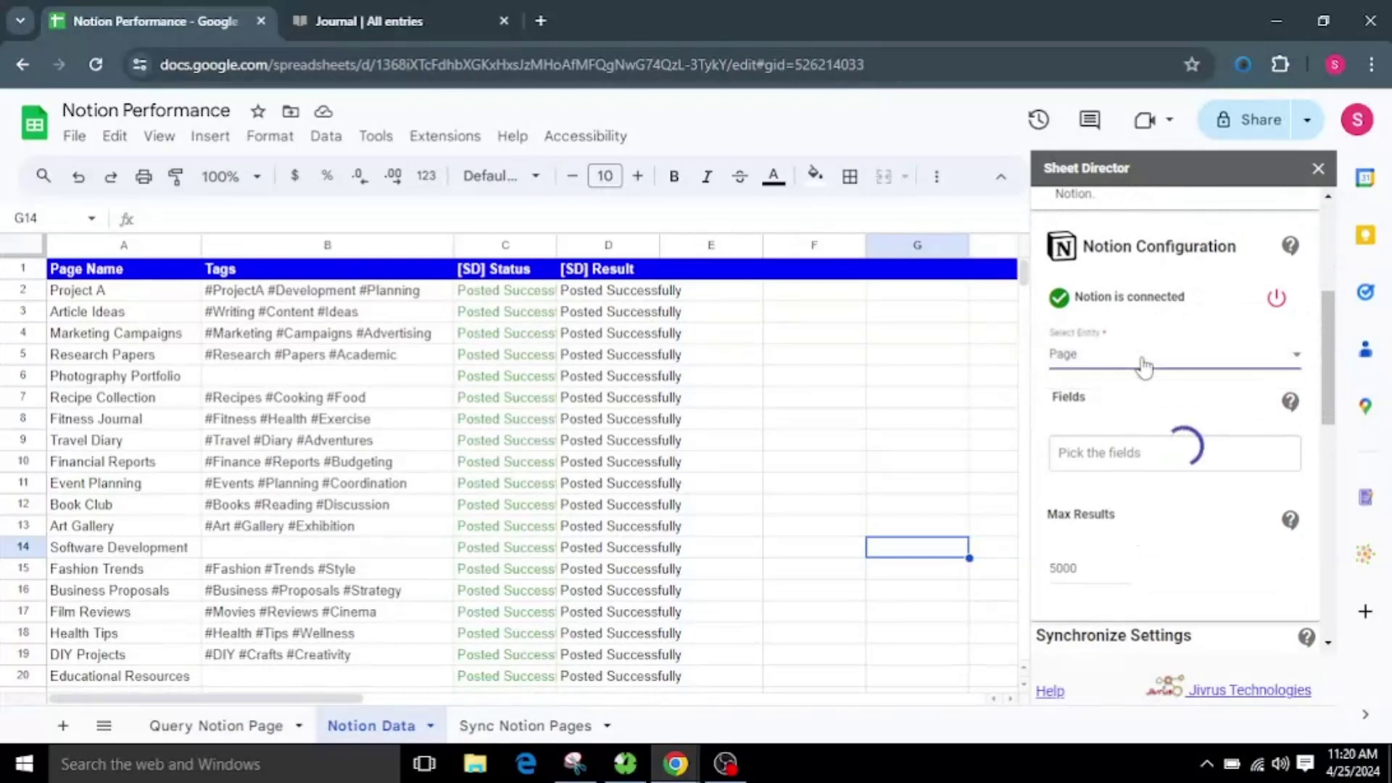
pyautogui.click(1122, 421)
pyautogui.click(1123, 422)
pyautogui.scroll(-3, 1128, 395)
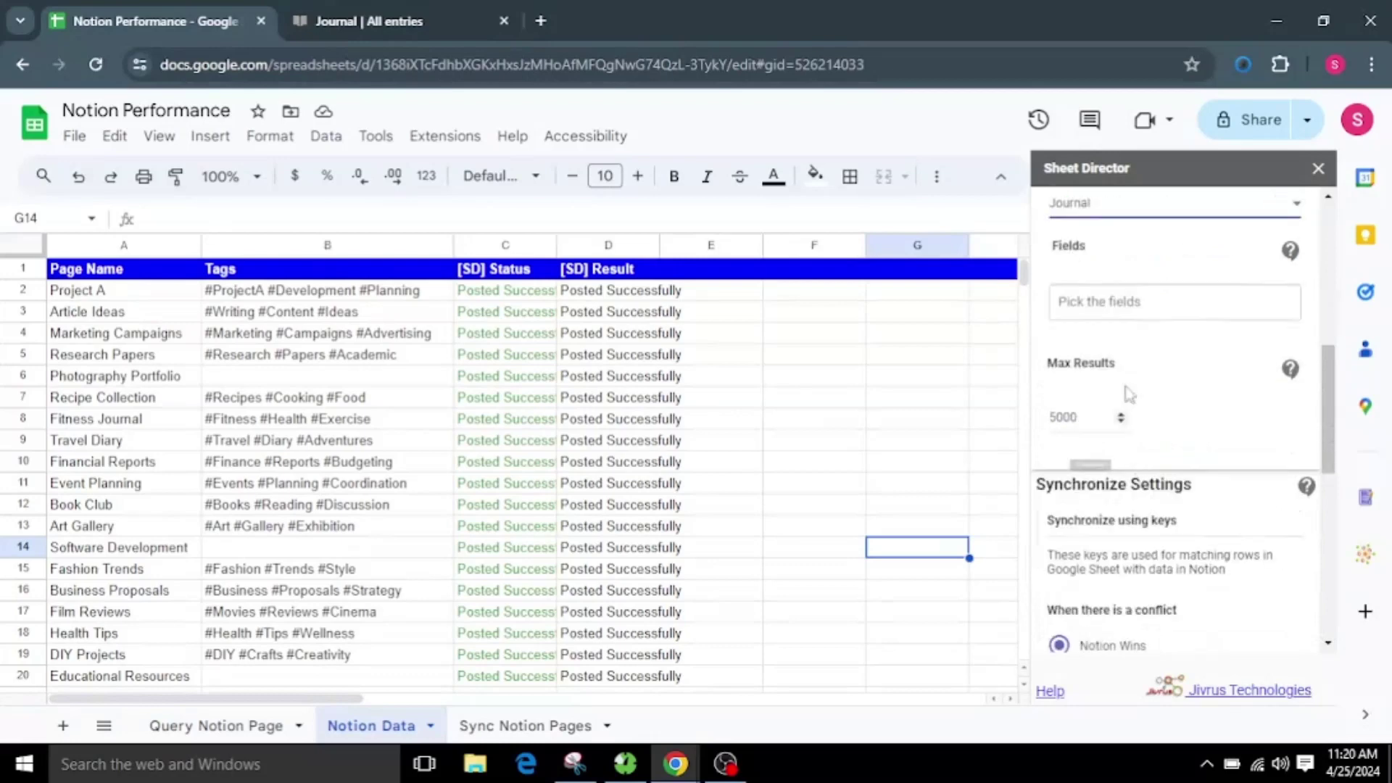
# - Pick the fields Id, Name, Tags, Created, Cover Type and Cover External URL for the Journal sync service
pyautogui.click(1131, 301)
pyautogui.click(1140, 506)
pyautogui.click(1156, 508)
pyautogui.click(1160, 507)
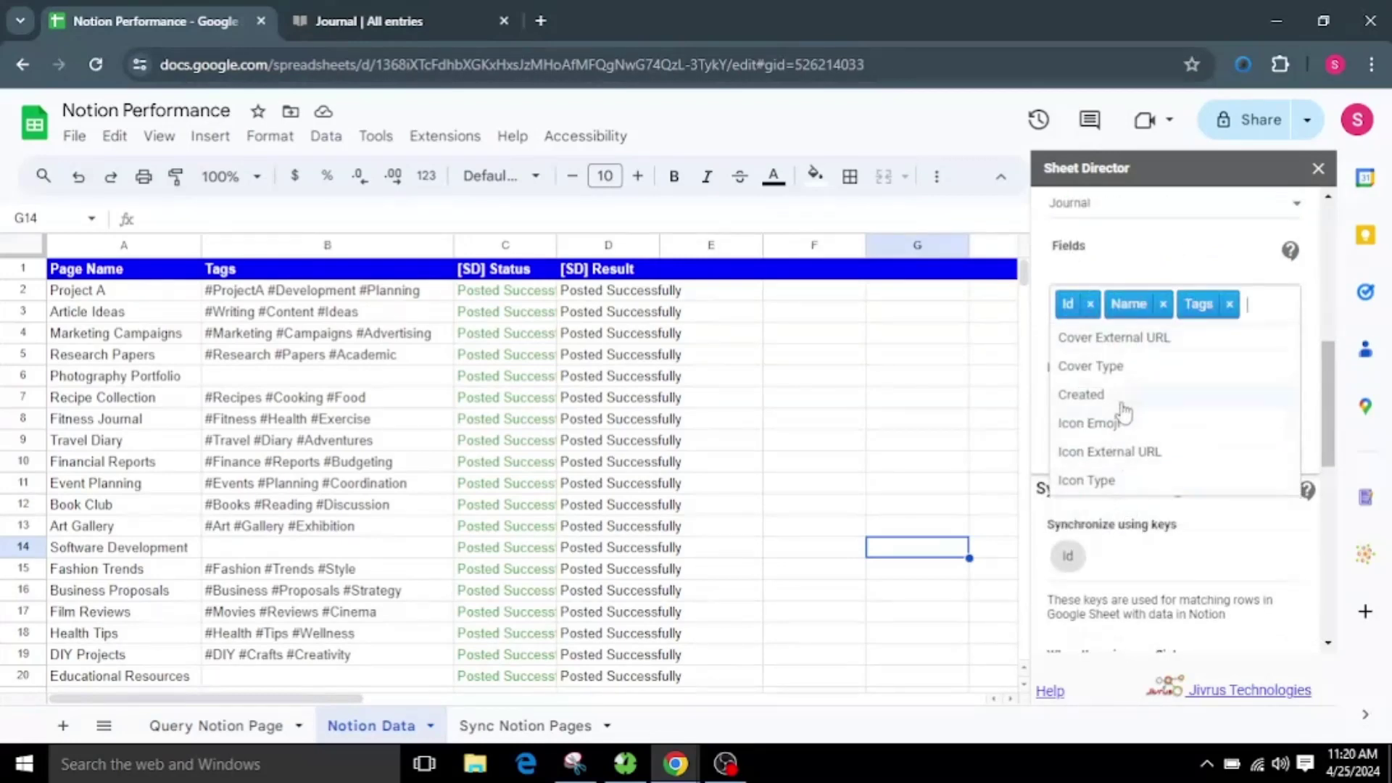
pyautogui.click(1125, 403)
pyautogui.click(1146, 397)
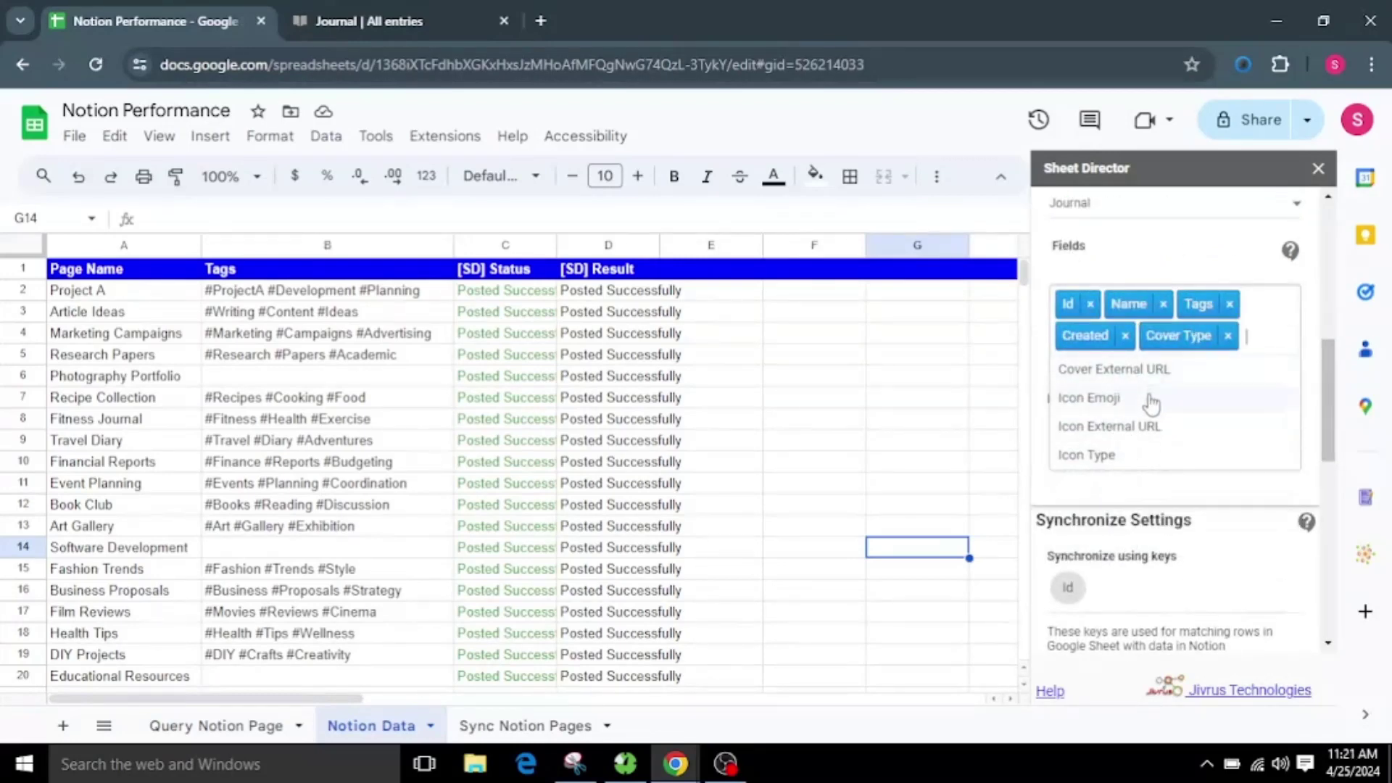
pyautogui.click(1160, 370)
pyautogui.click(1189, 477)
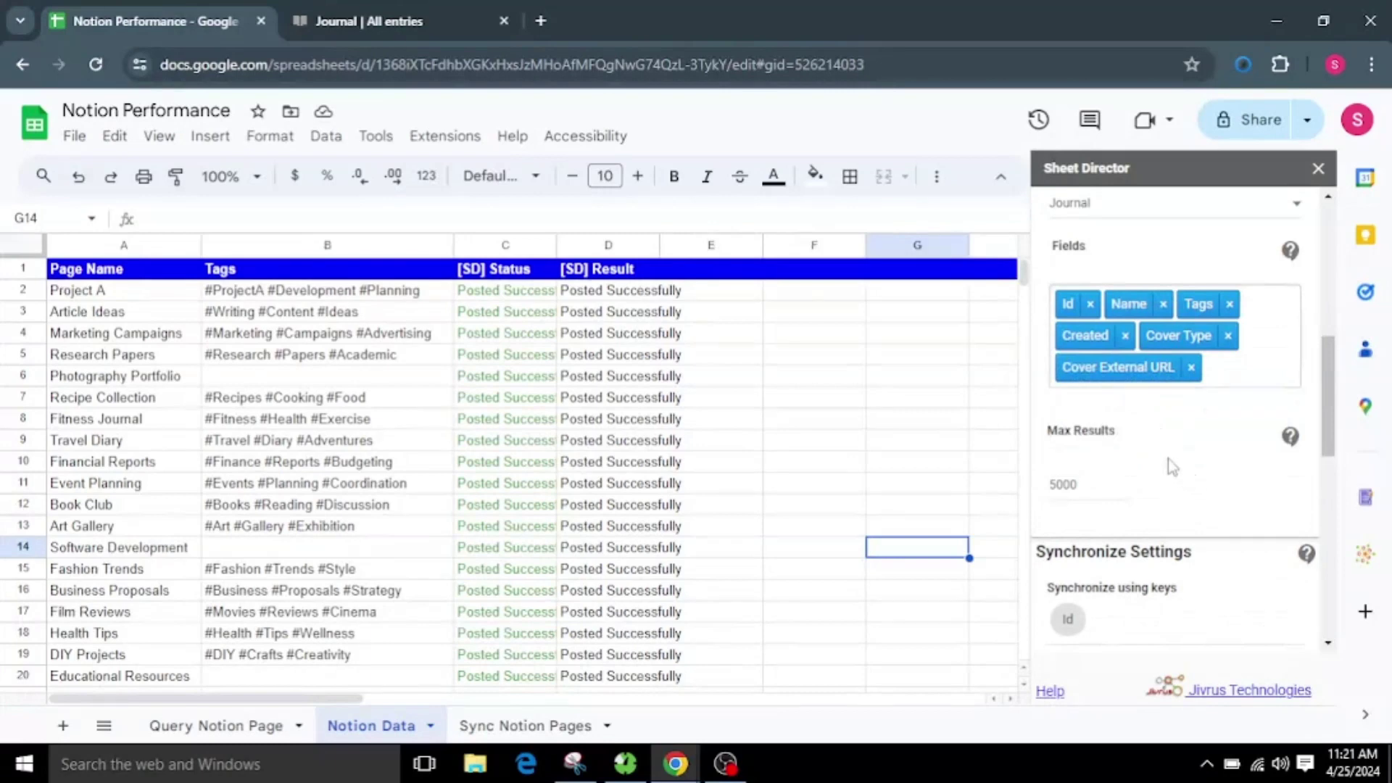
# - Limit the sync service's max results to 25
pyautogui.scroll(-1, 1171, 468)
pyautogui.doubleClick(1064, 385)
pyautogui.write('25')
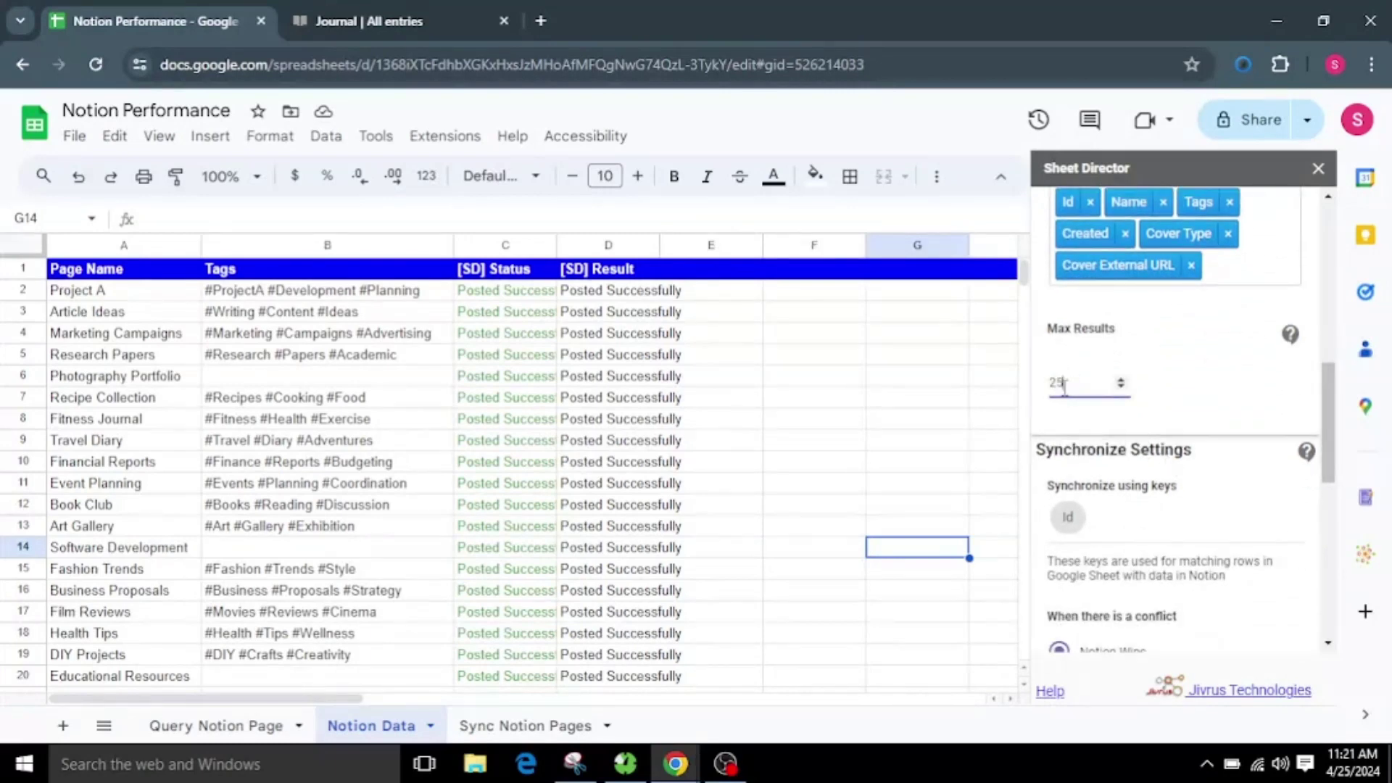
pyautogui.click(1203, 406)
# - Examine the synchronization key and compare what the Notion Wins and Google Sheet Wins conflict options do
pyautogui.scroll(-2, 1122, 442)
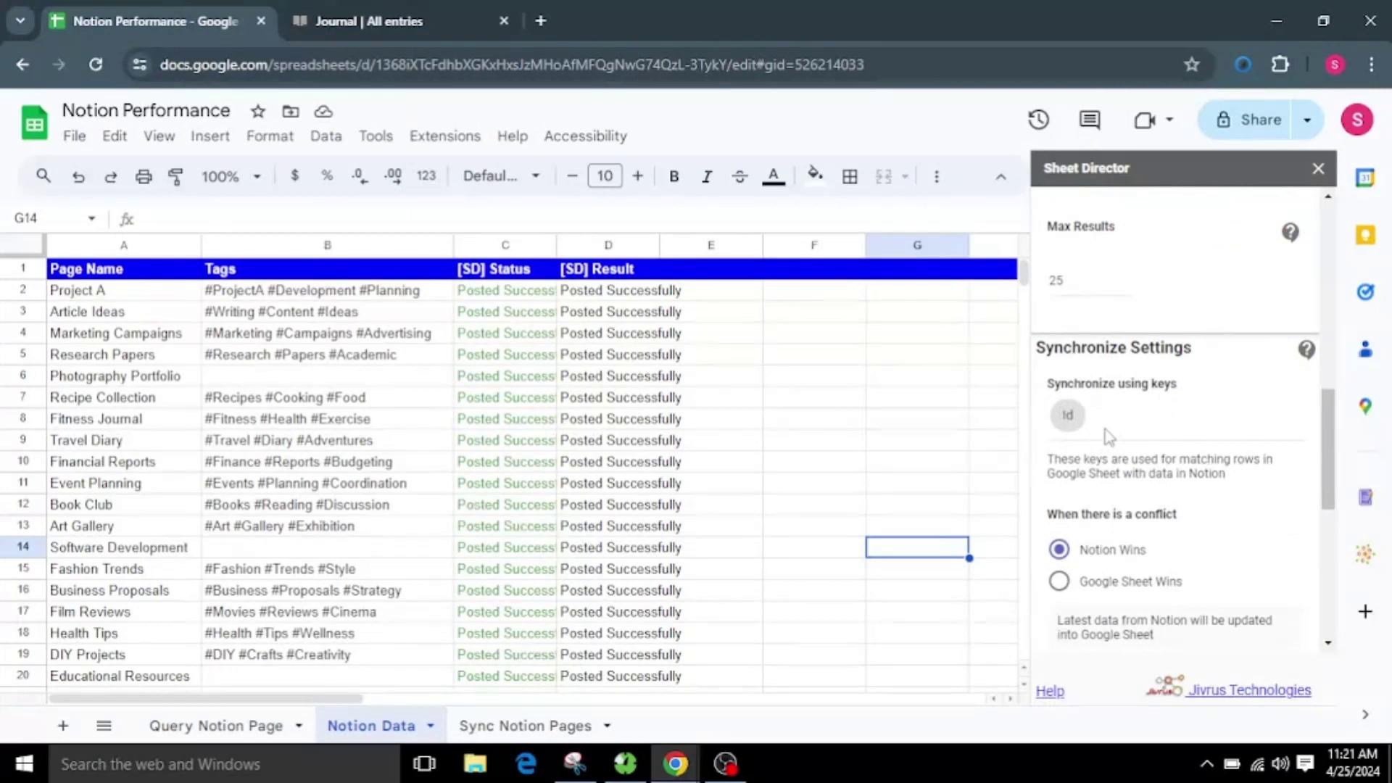
pyautogui.scroll(3, 1108, 435)
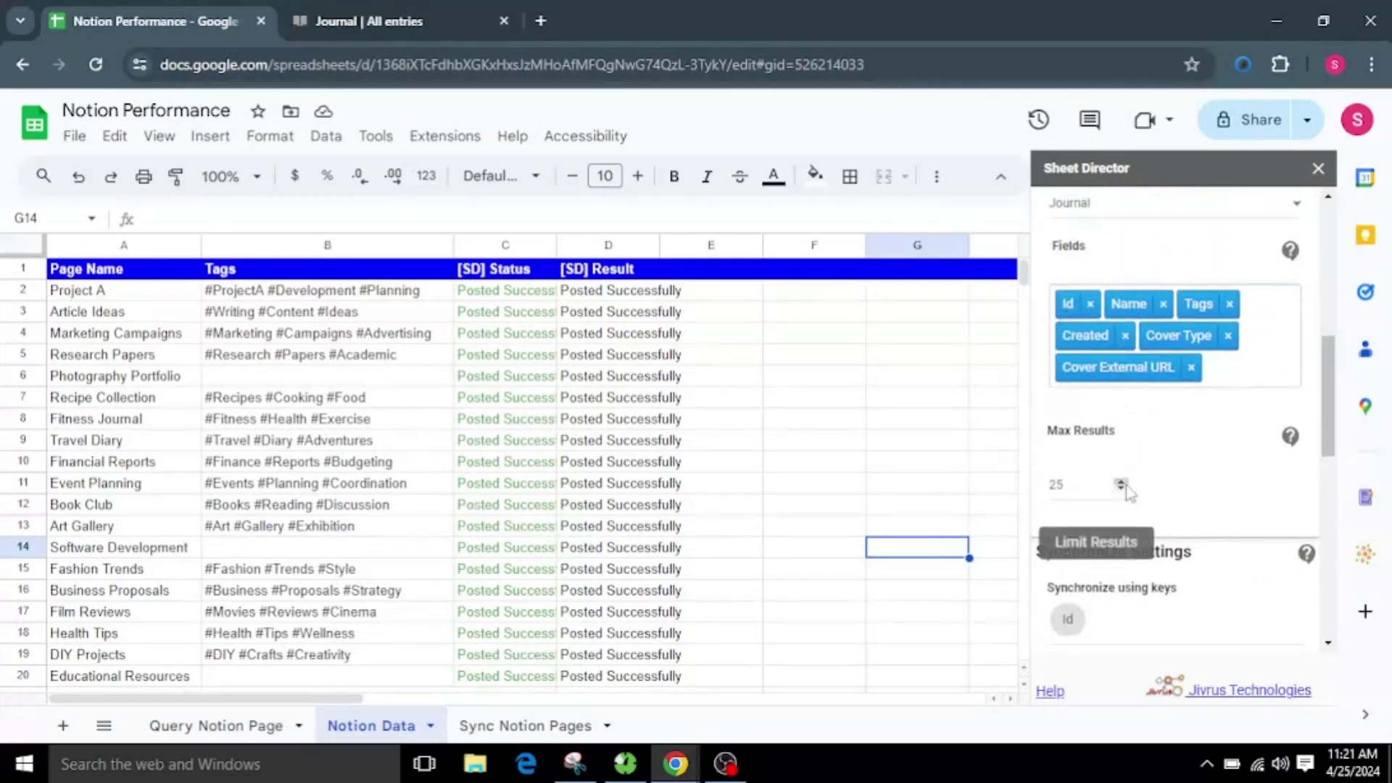
pyautogui.scroll(-2, 1126, 491)
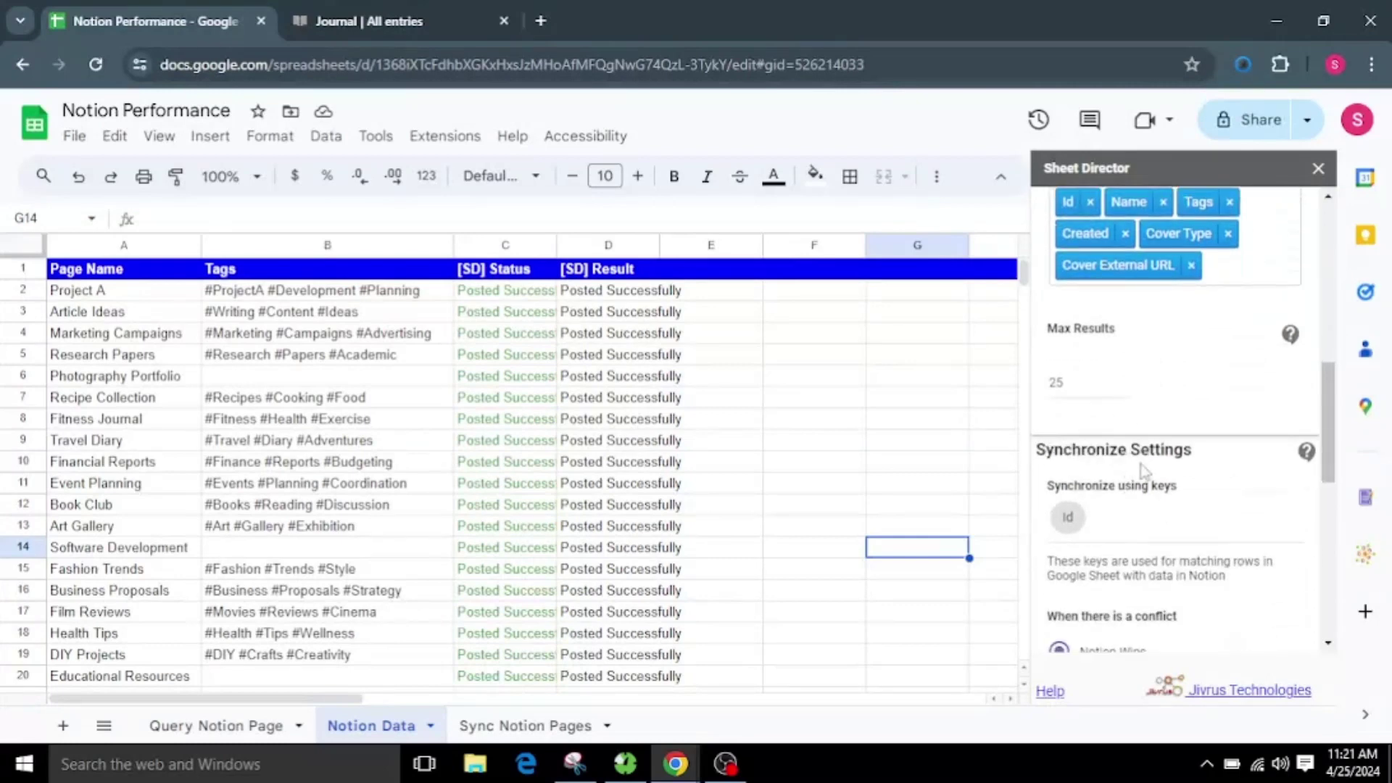
pyautogui.scroll(-2, 1144, 470)
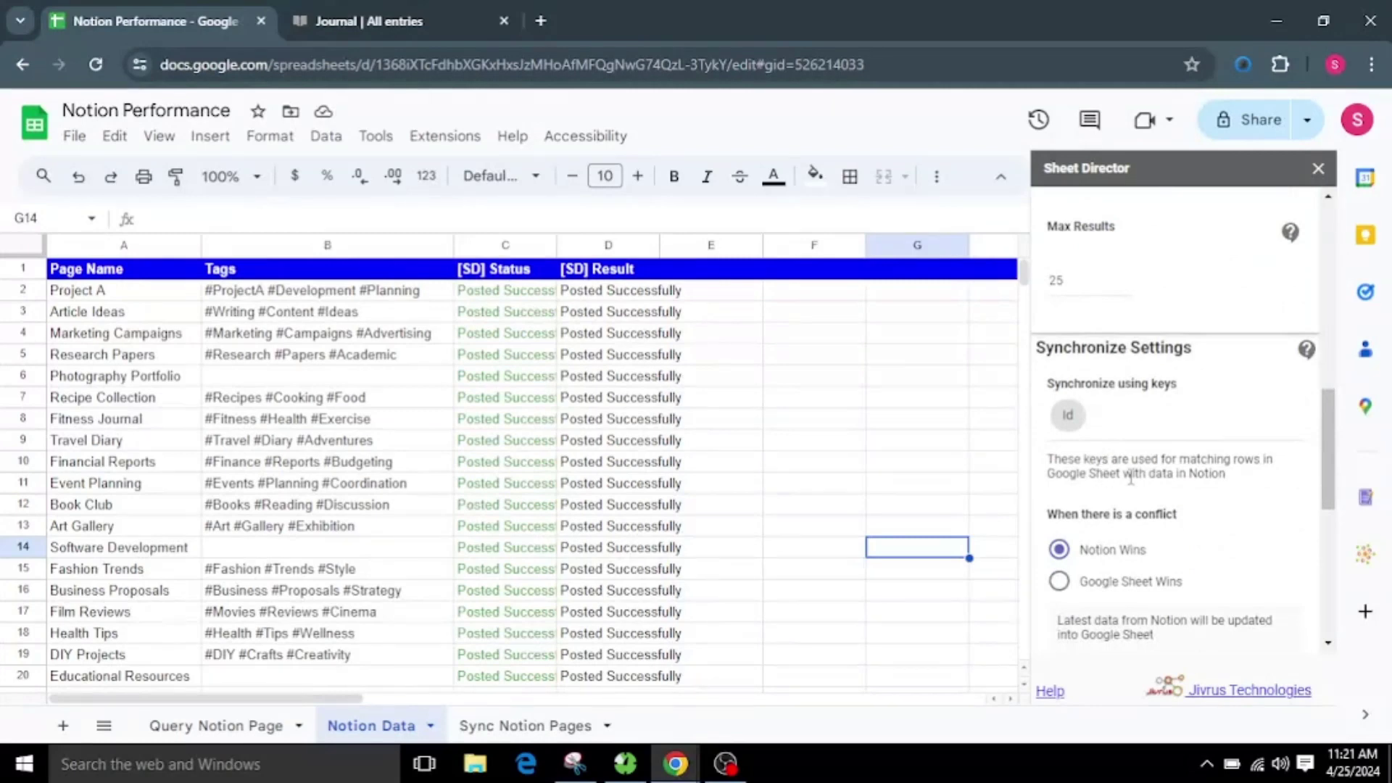
pyautogui.scroll(-2, 1130, 478)
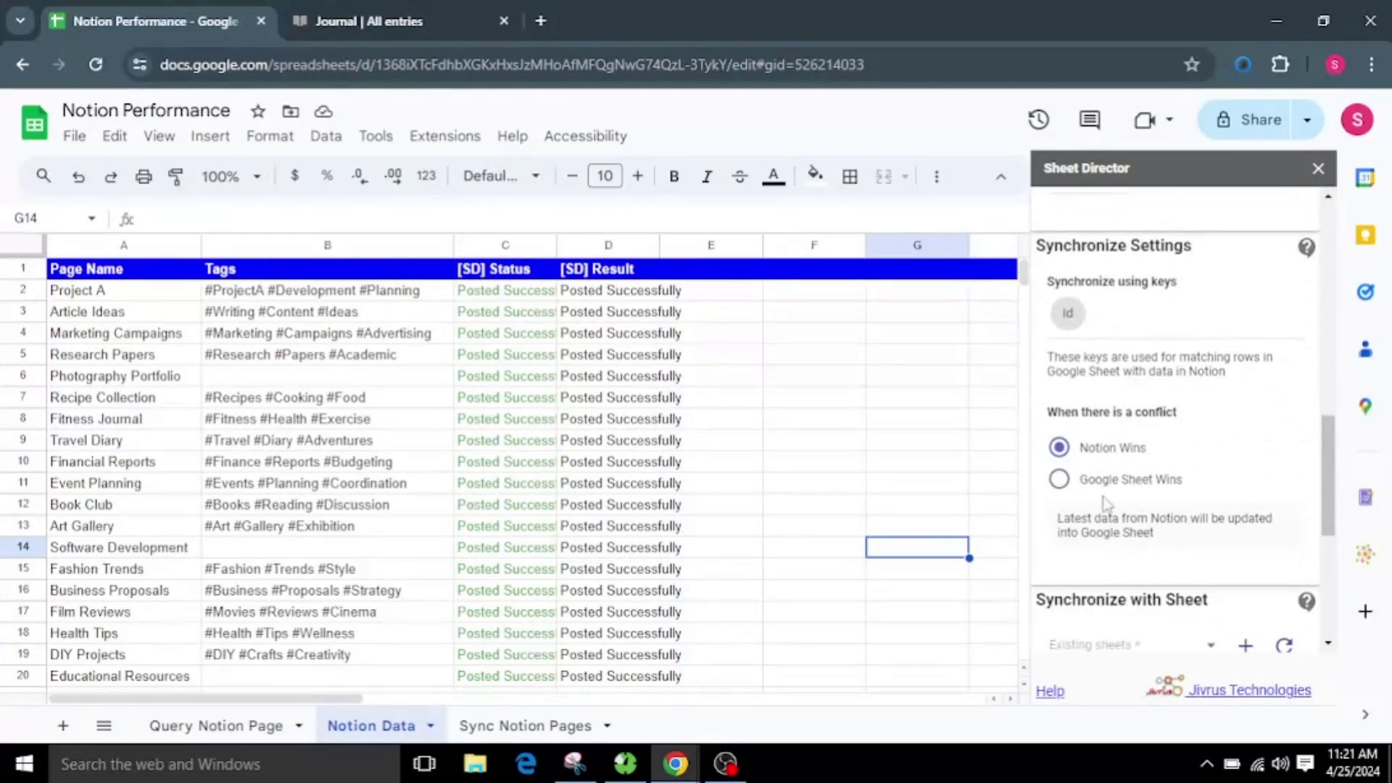
pyautogui.scroll(-2, 1165, 482)
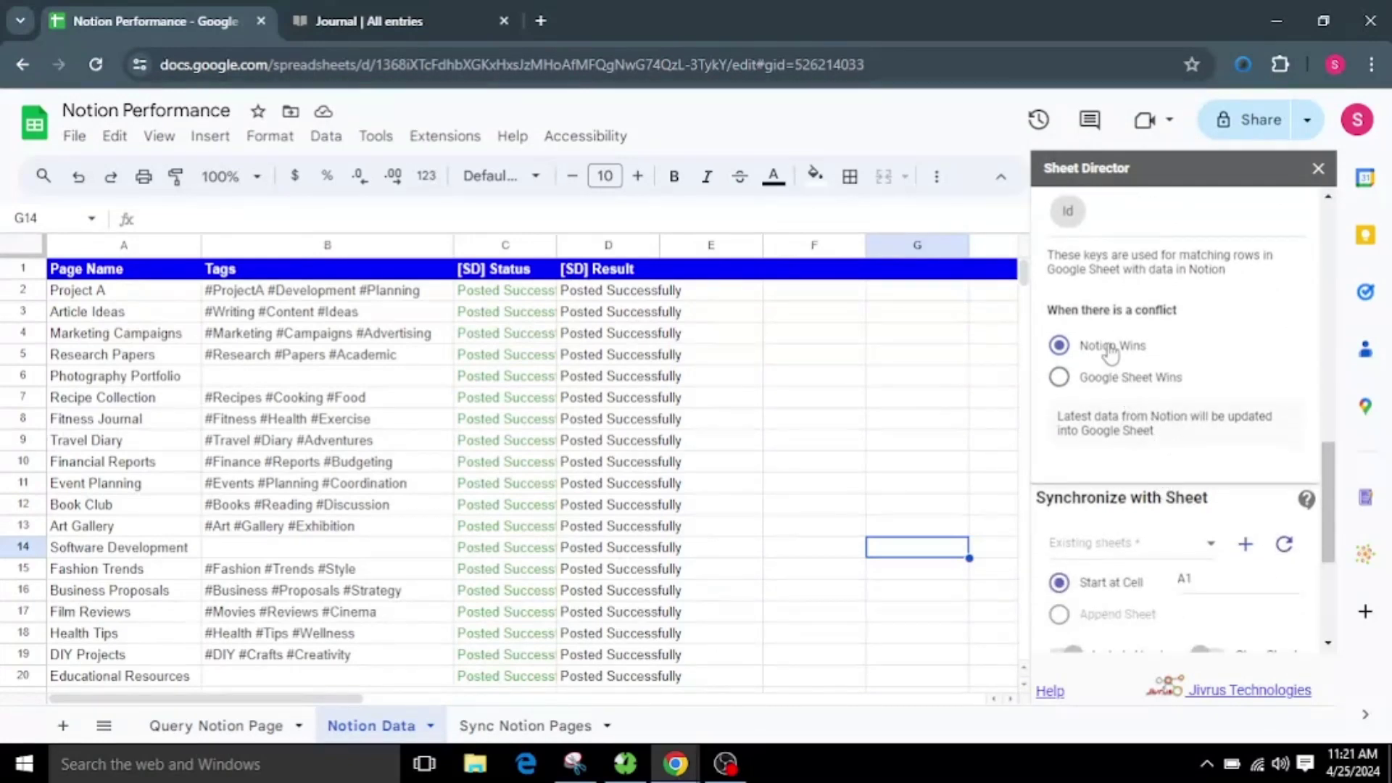
pyautogui.click(1112, 384)
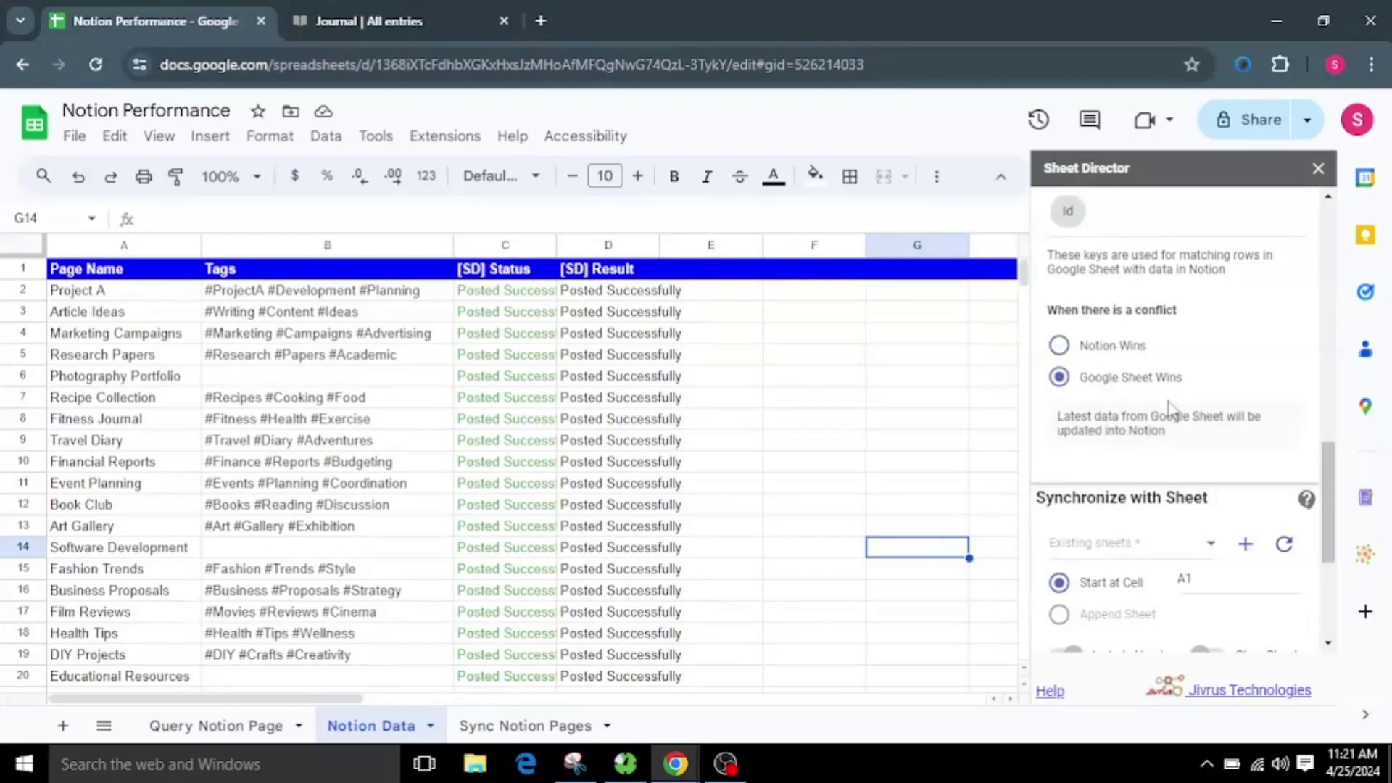
pyautogui.click(1126, 349)
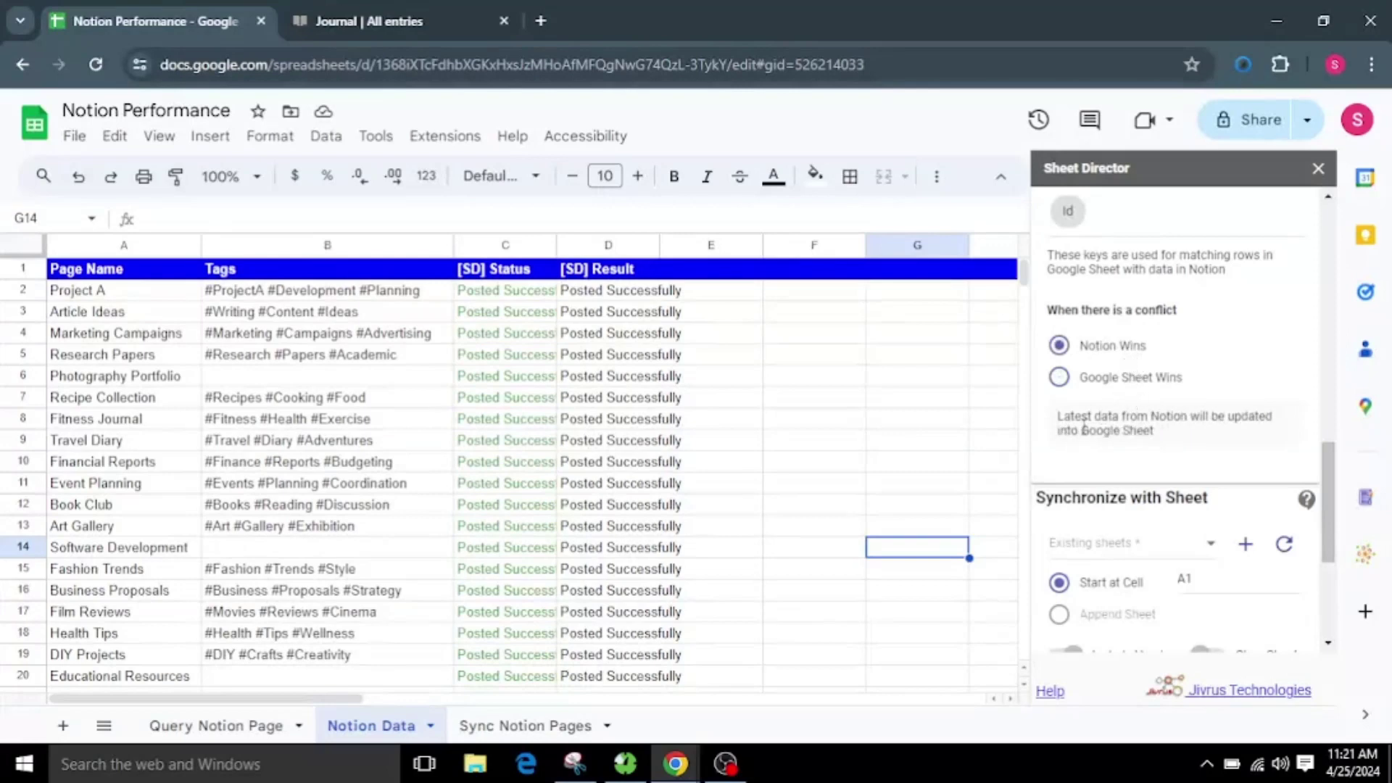
pyautogui.moveTo(1061, 429); pyautogui.dragTo(1189, 443)
pyautogui.click(1193, 440)
# - Set the sync service's conflict handling to Google Sheet Wins and read its description
pyautogui.click(1129, 384)
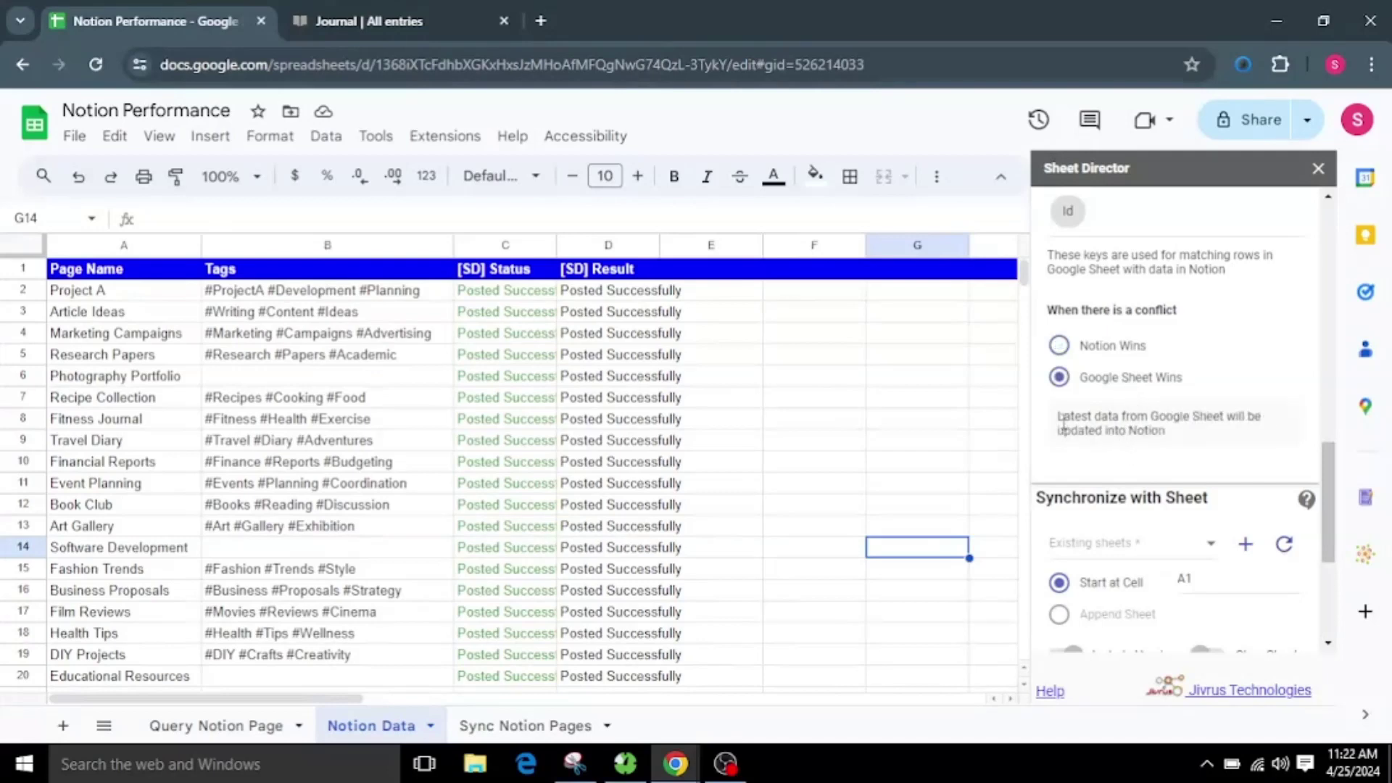
pyautogui.moveTo(1060, 418); pyautogui.dragTo(1221, 436)
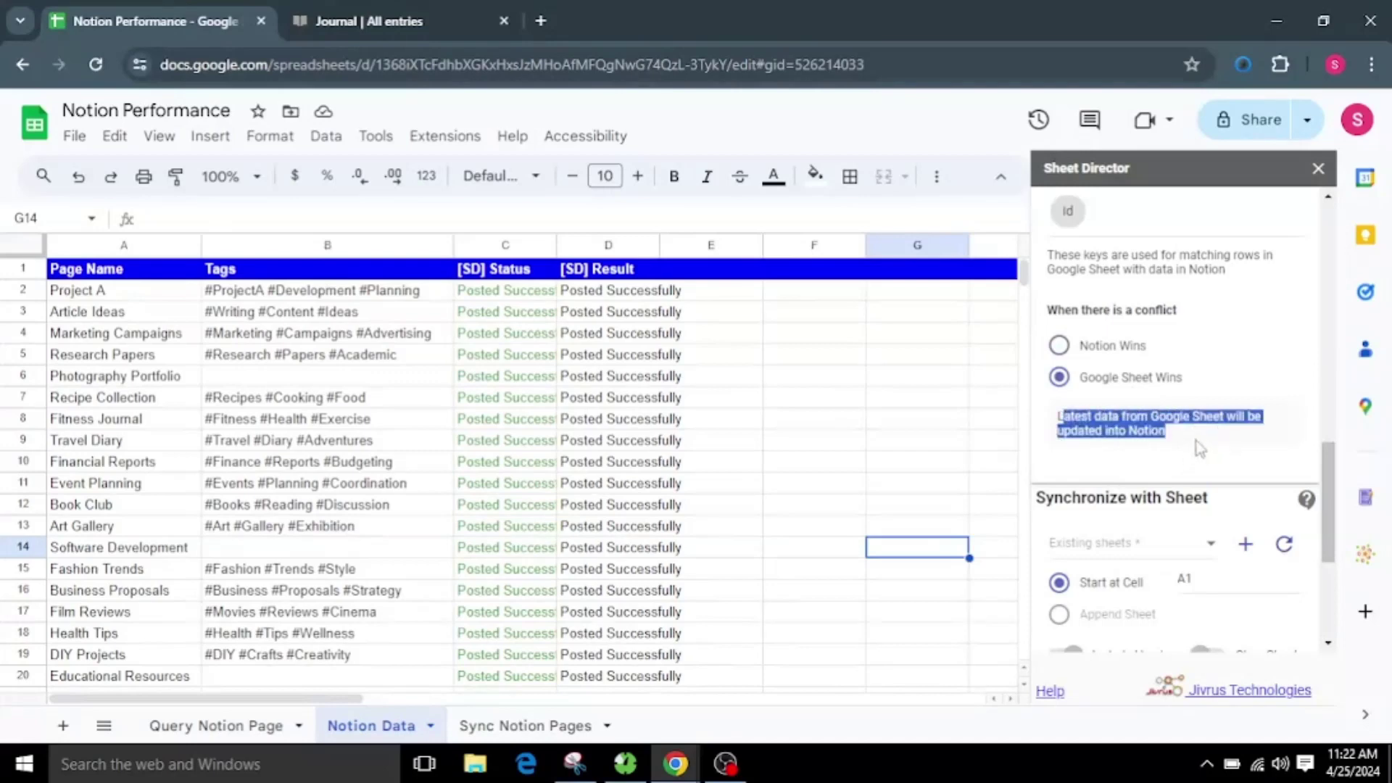
pyautogui.click(1200, 448)
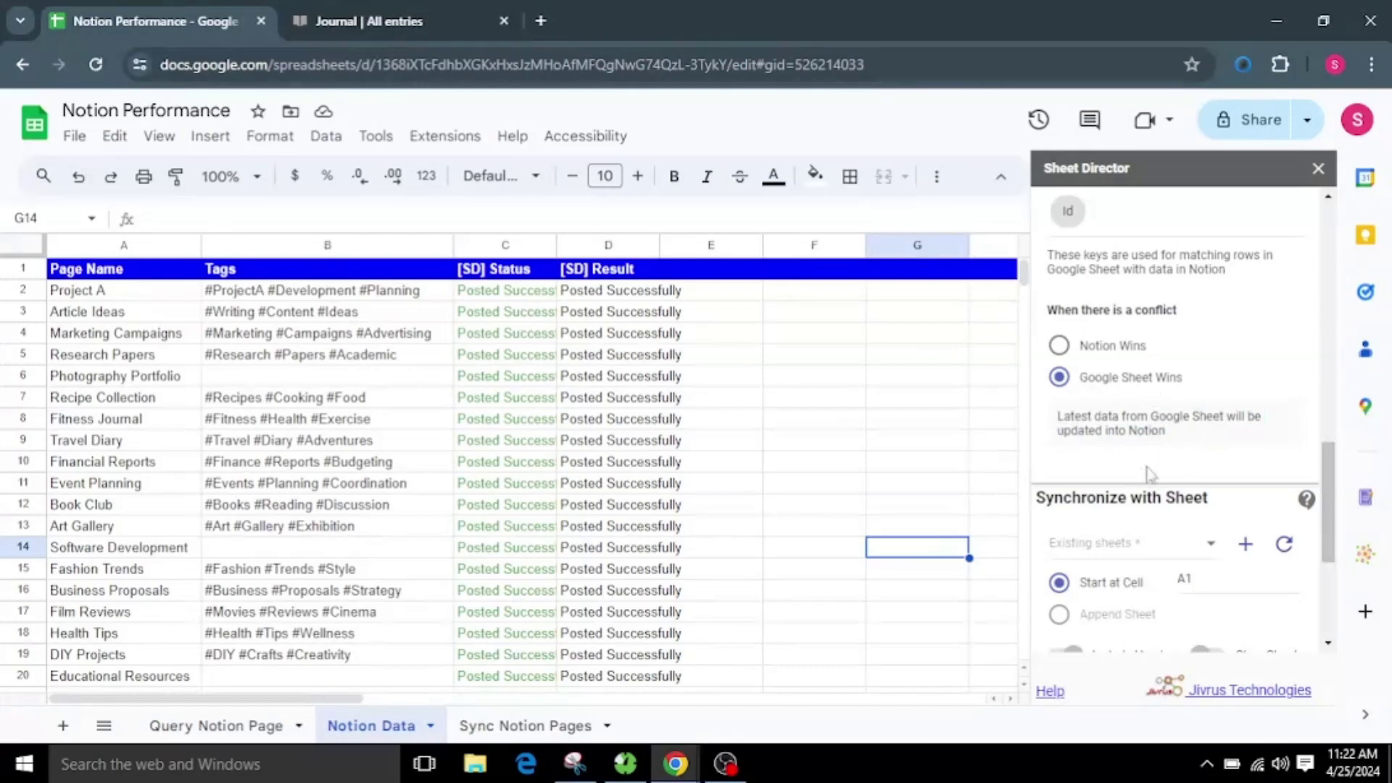
# - Choose Sync Notion Pages as the sheet to synchronize with, starting at cell A1, and dismiss the header notice
pyautogui.scroll(-3, 1151, 474)
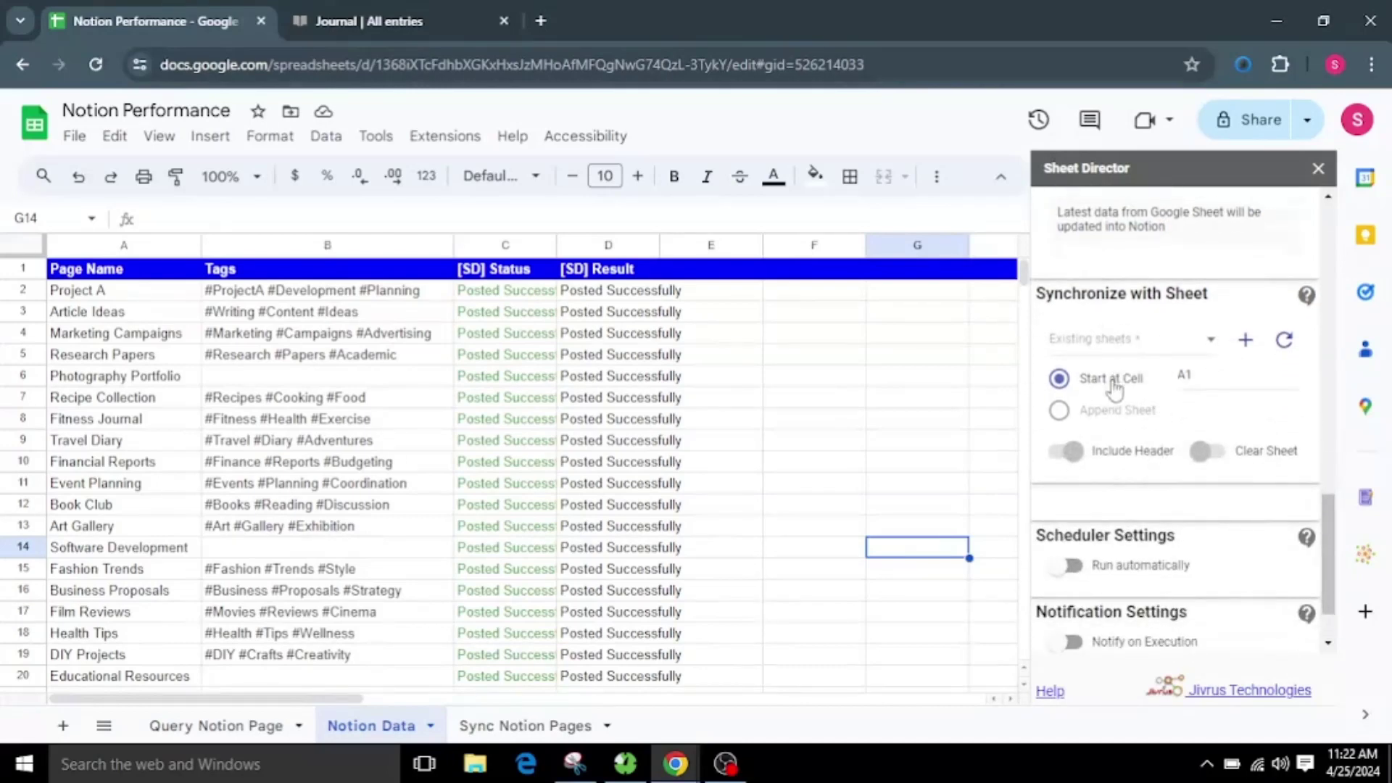
pyautogui.click(1139, 347)
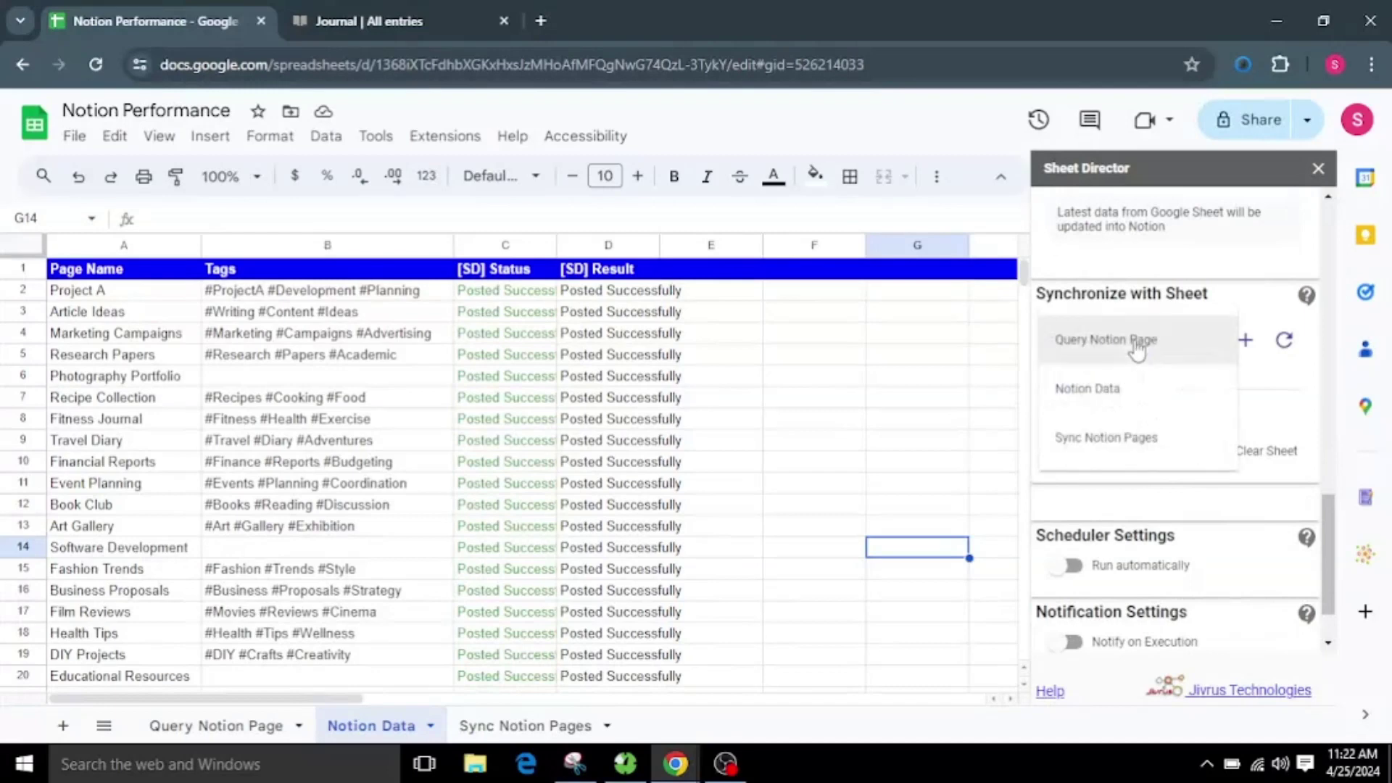
pyautogui.click(1143, 436)
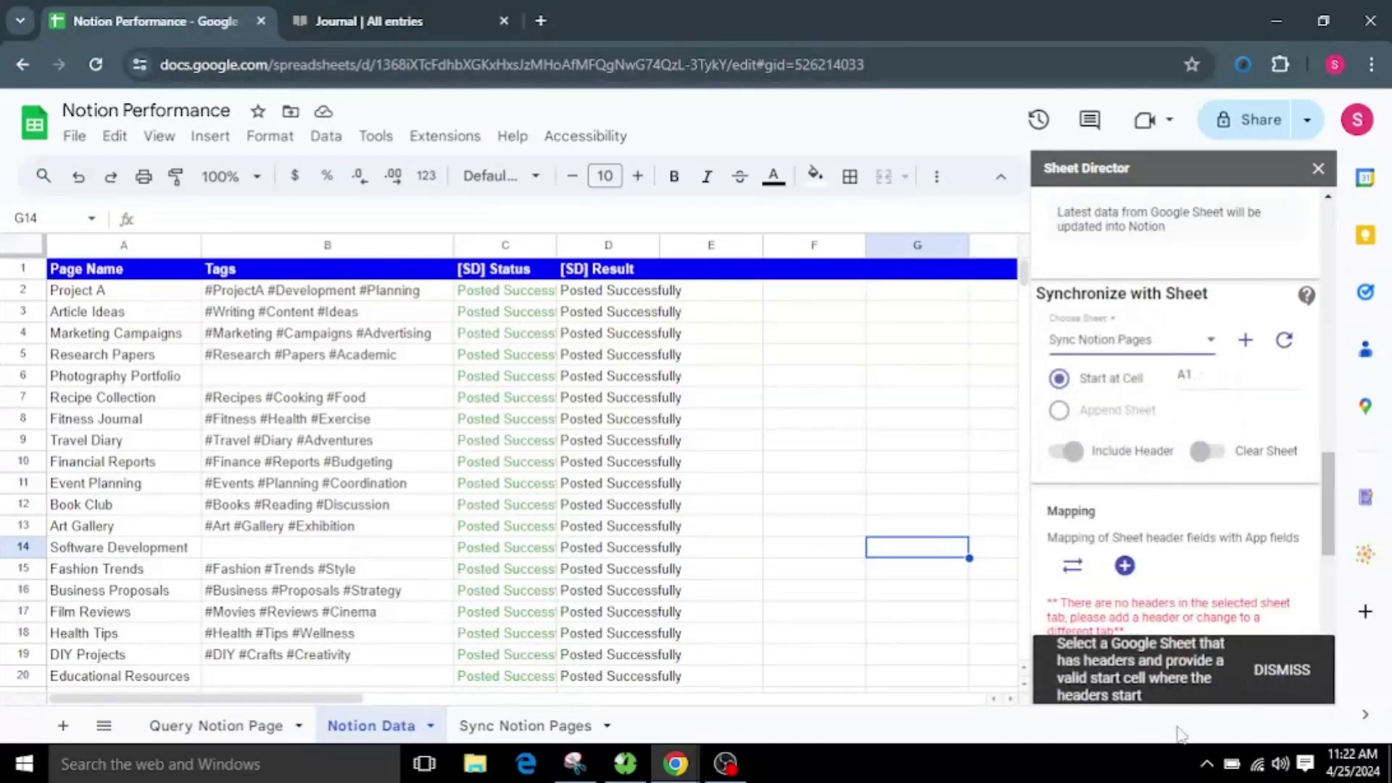
pyautogui.click(1281, 669)
pyautogui.click(1223, 382)
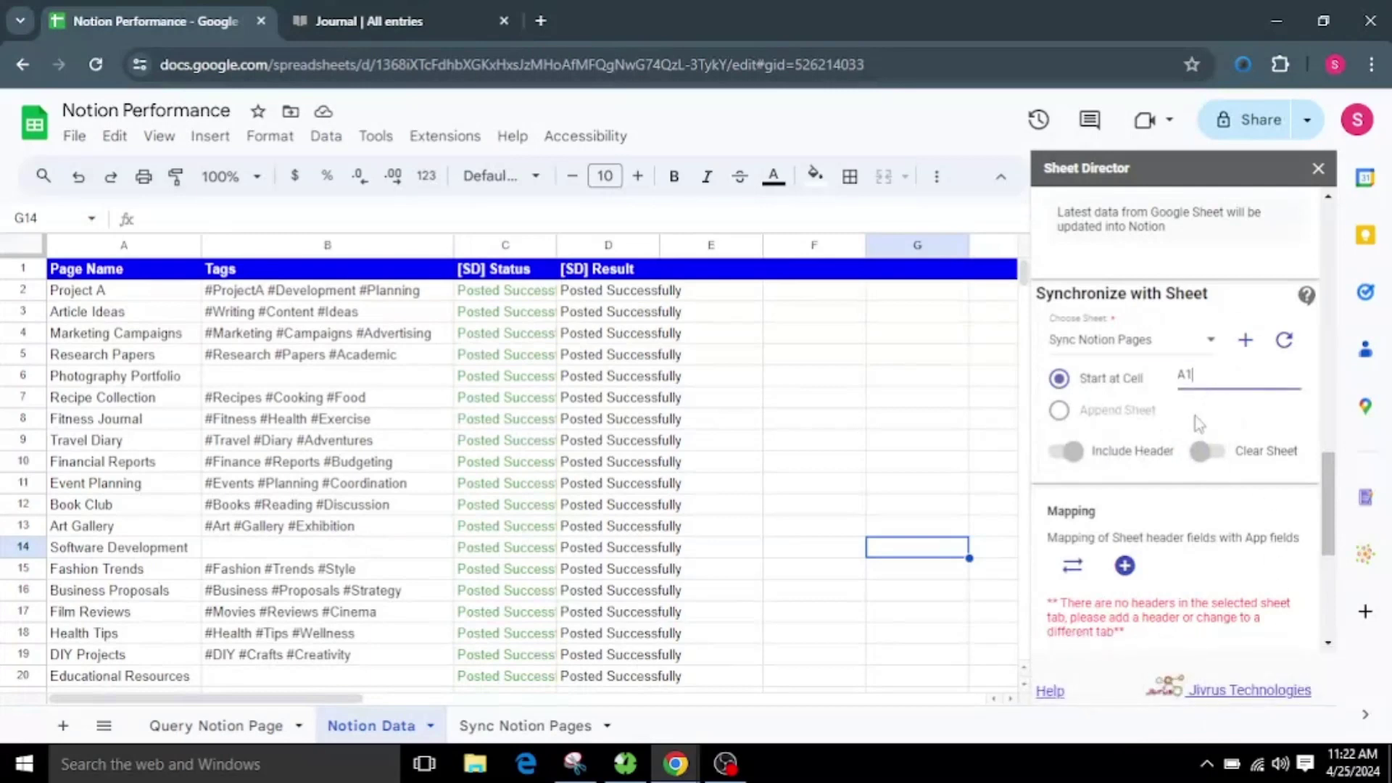
# - Execute the sync service, open the Sync Notion Pages sheet and get the records from Notion into it
pyautogui.scroll(-5, 1147, 529)
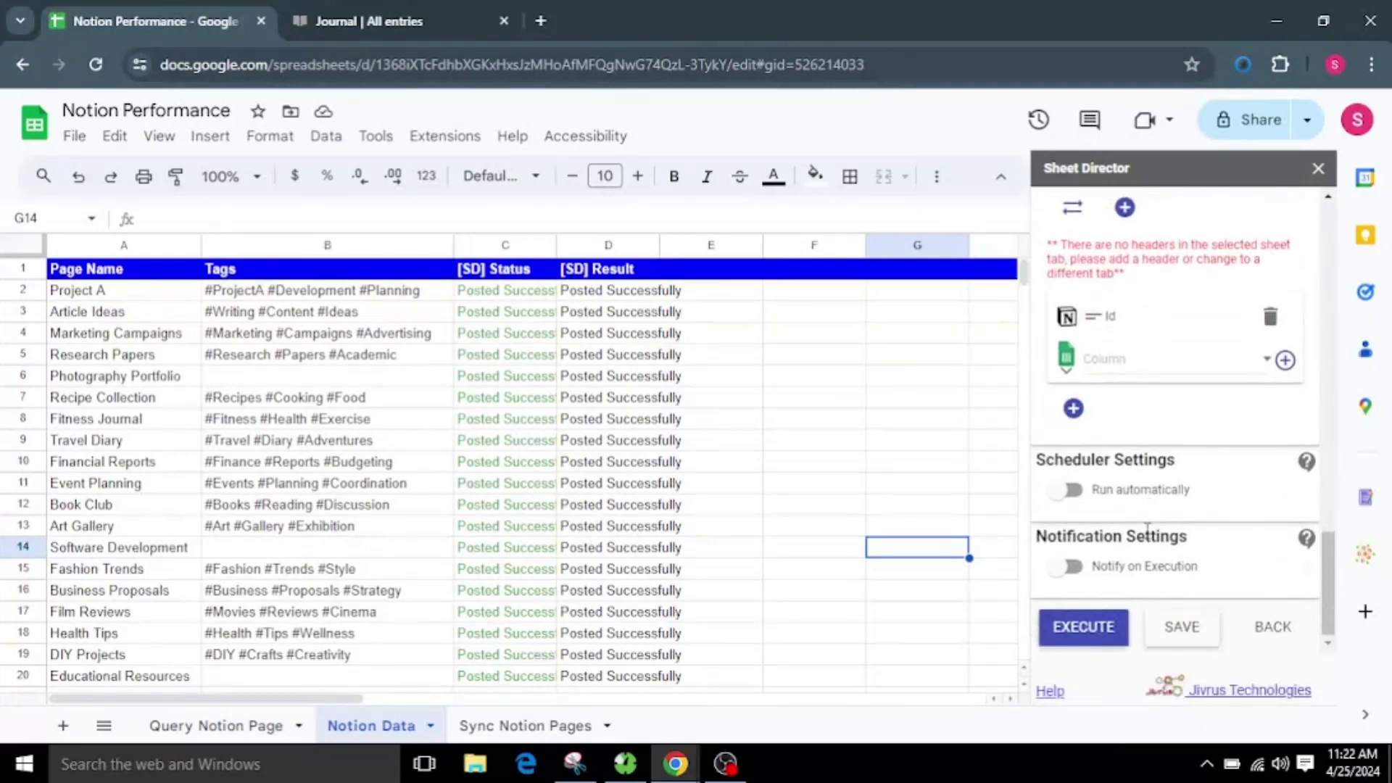
pyautogui.click(1117, 638)
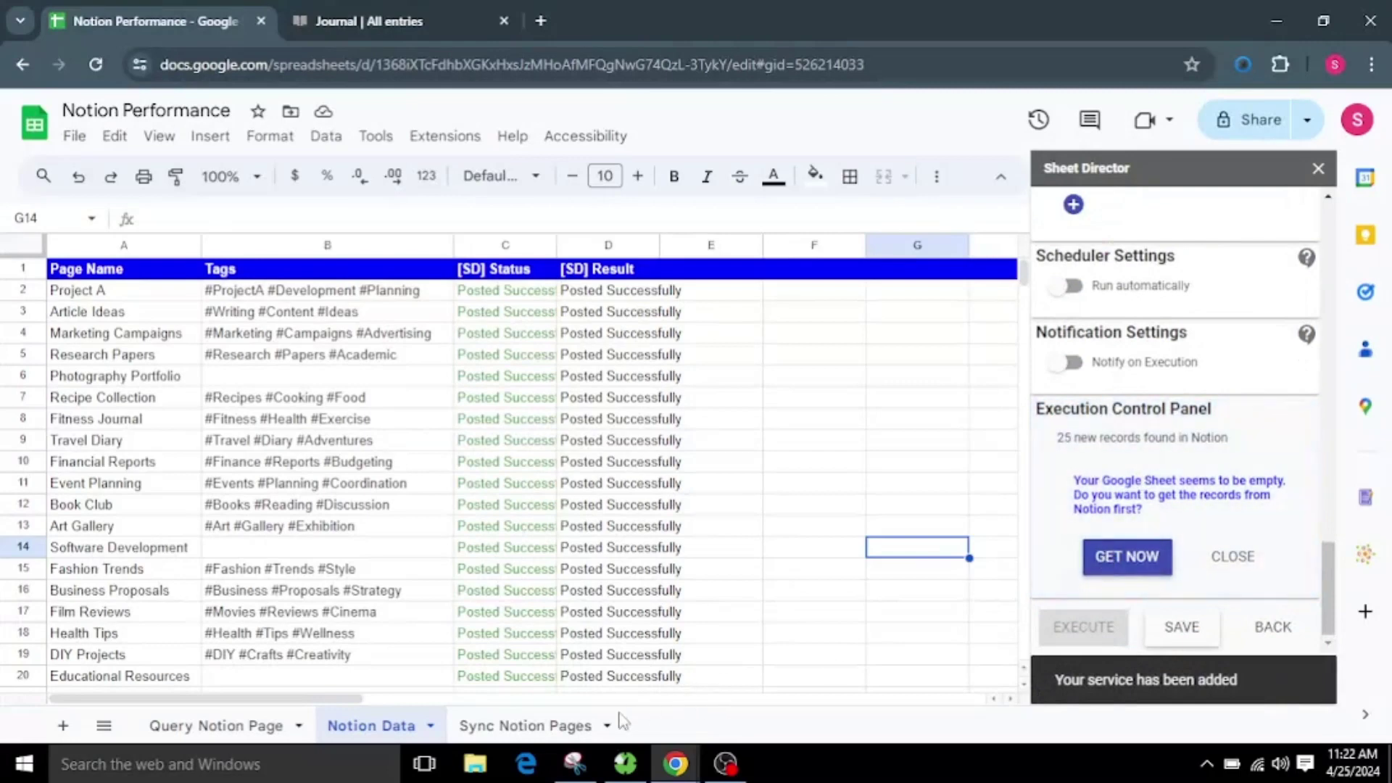
pyautogui.click(542, 726)
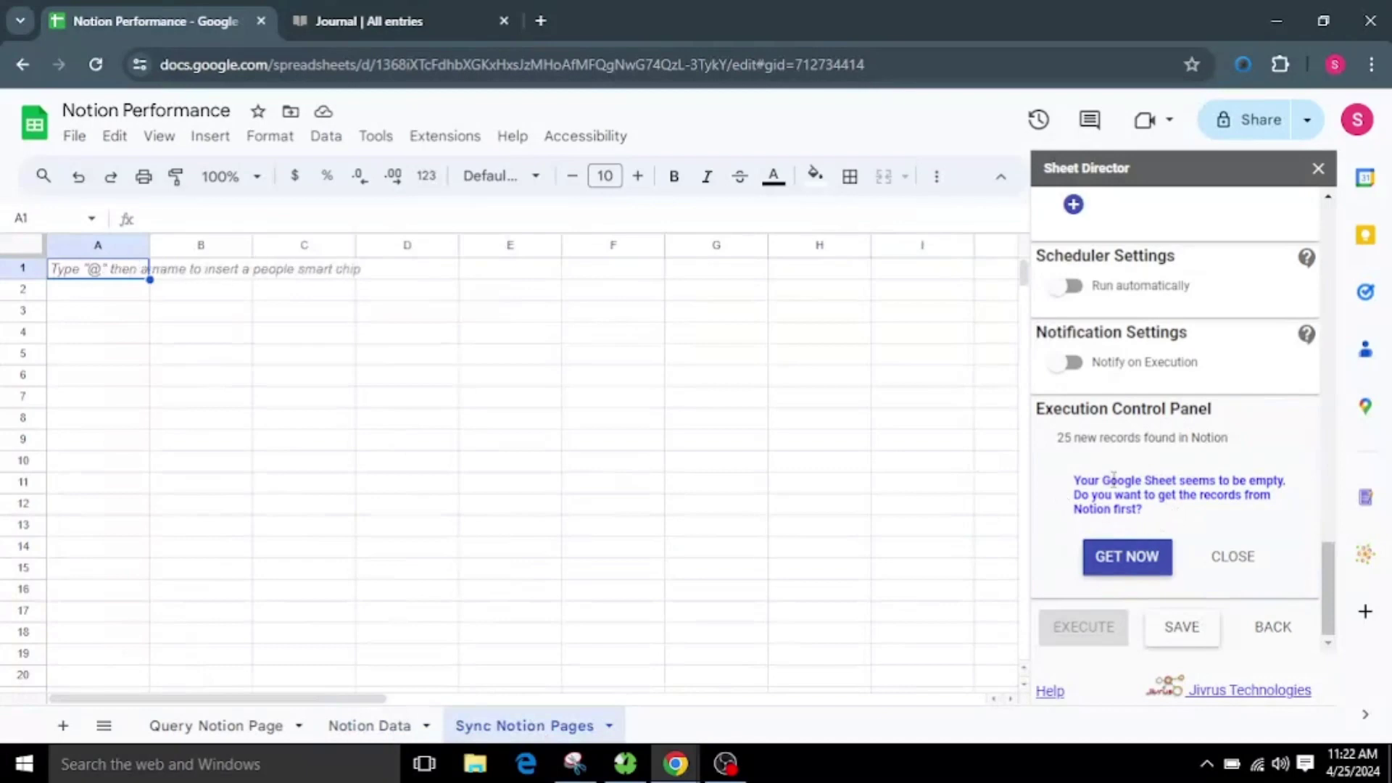
pyautogui.moveTo(1066, 487); pyautogui.dragTo(1286, 519)
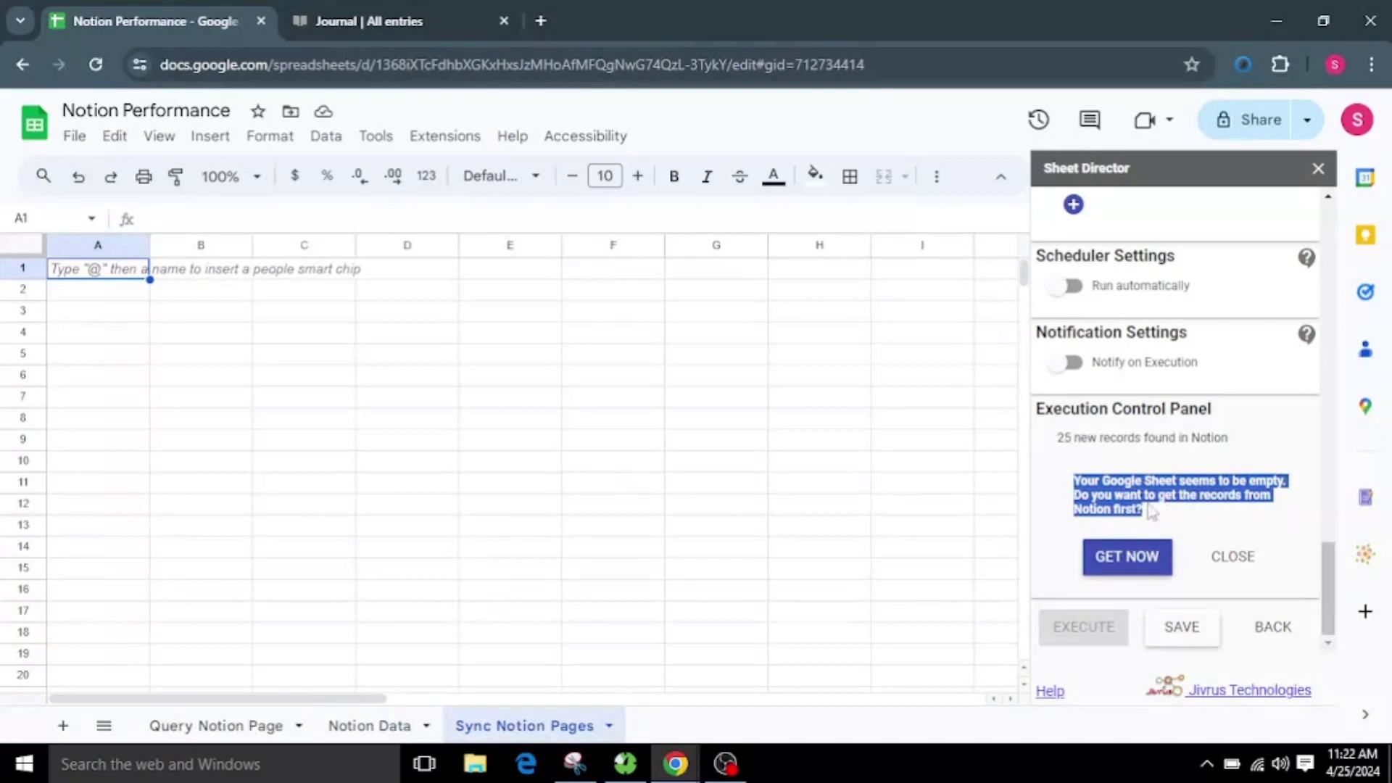
pyautogui.click(1175, 515)
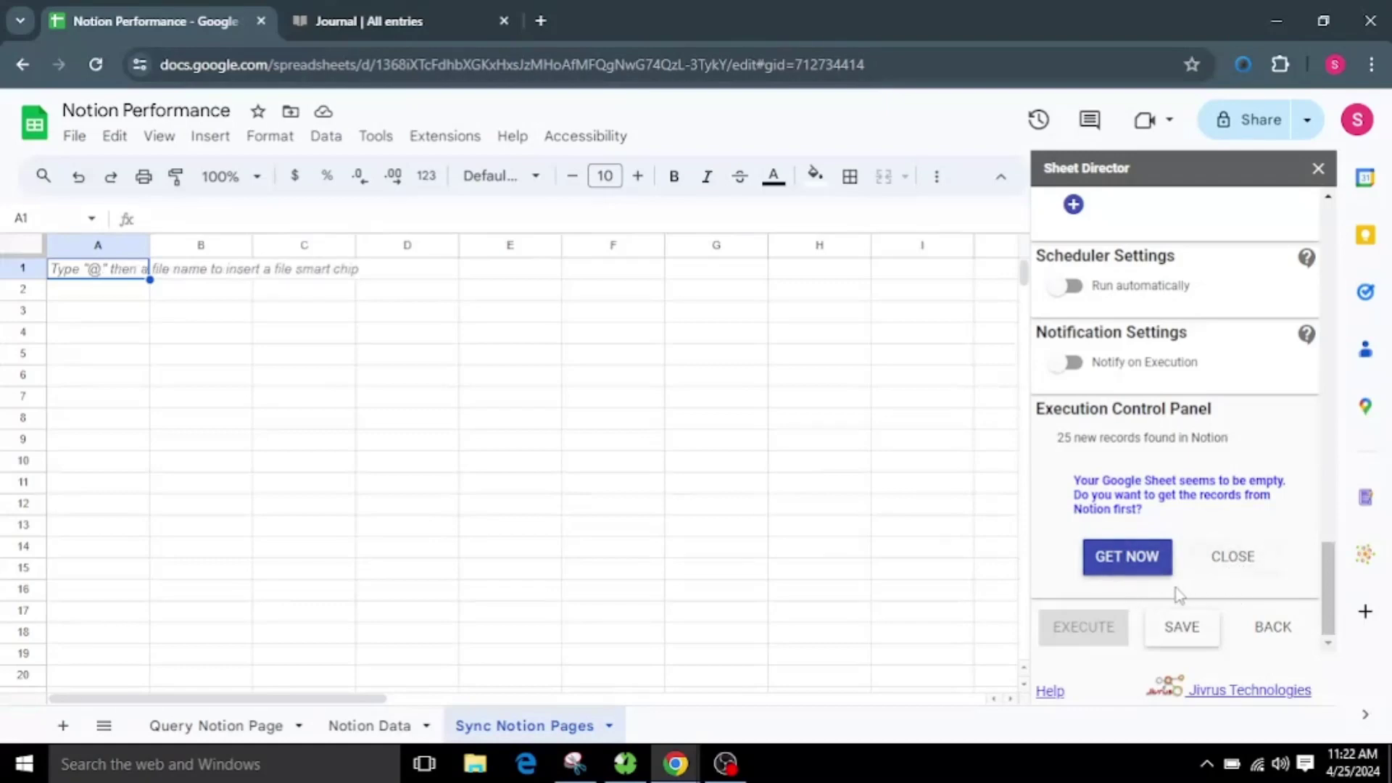
pyautogui.click(1139, 556)
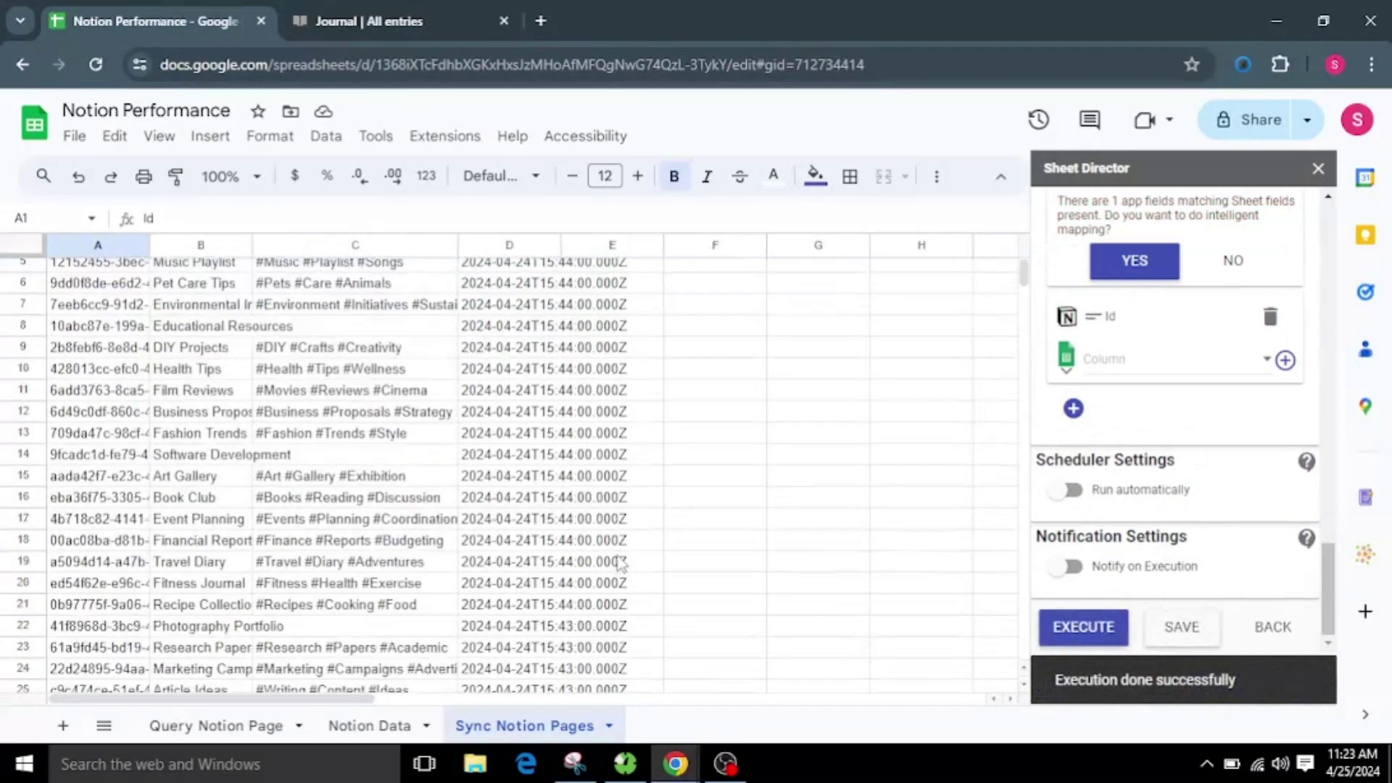
pyautogui.scroll(3, 1131, 539)
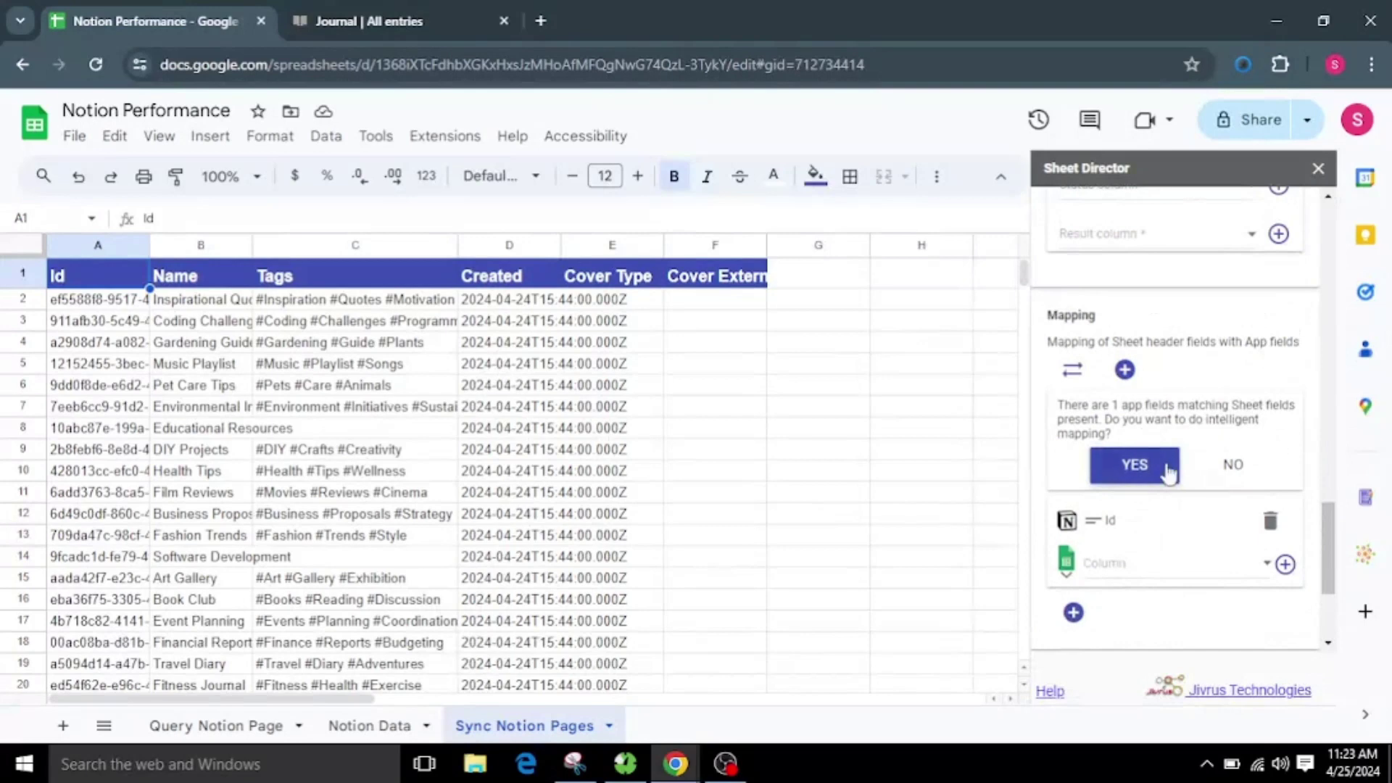
# - Decline the intelligent mapping and map the Notion Id field to the sheet's Id column
pyautogui.scroll(-2, 1169, 468)
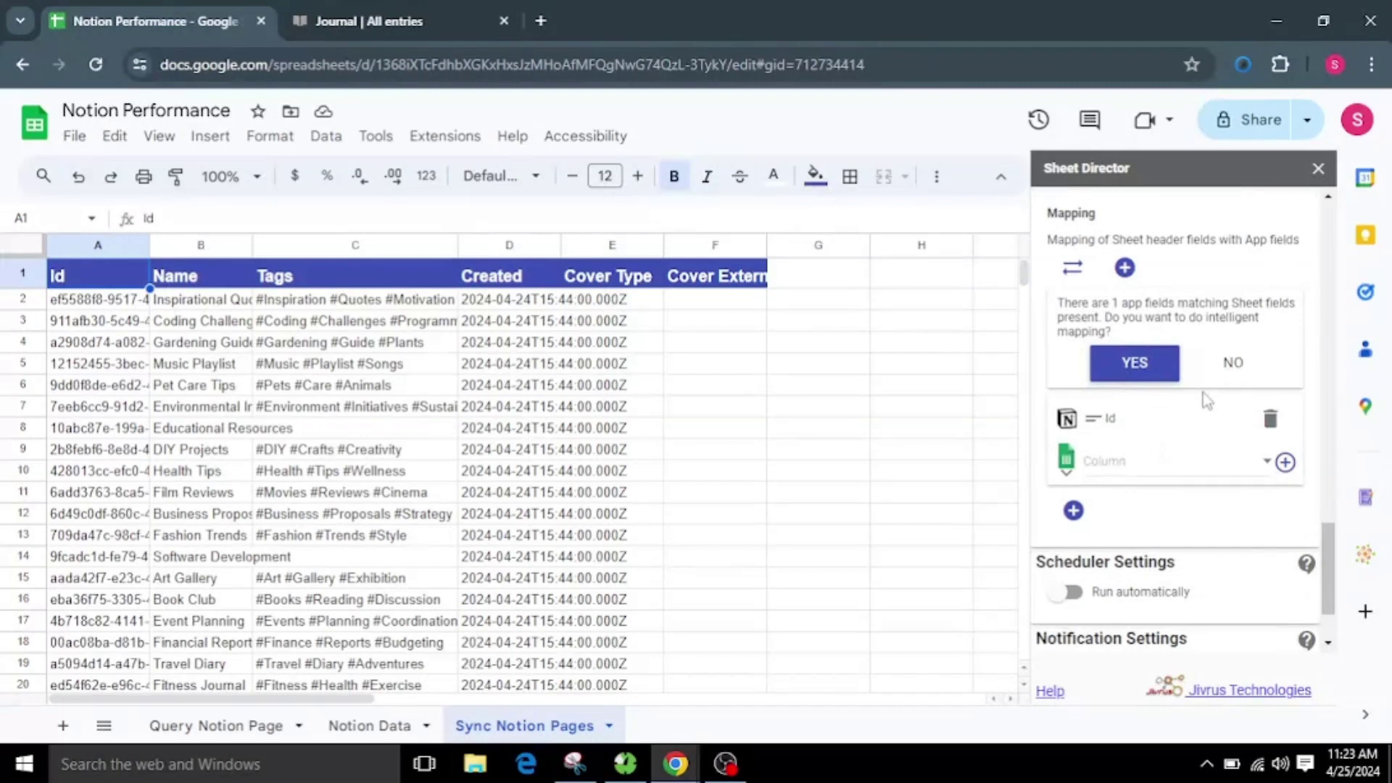
pyautogui.click(1234, 362)
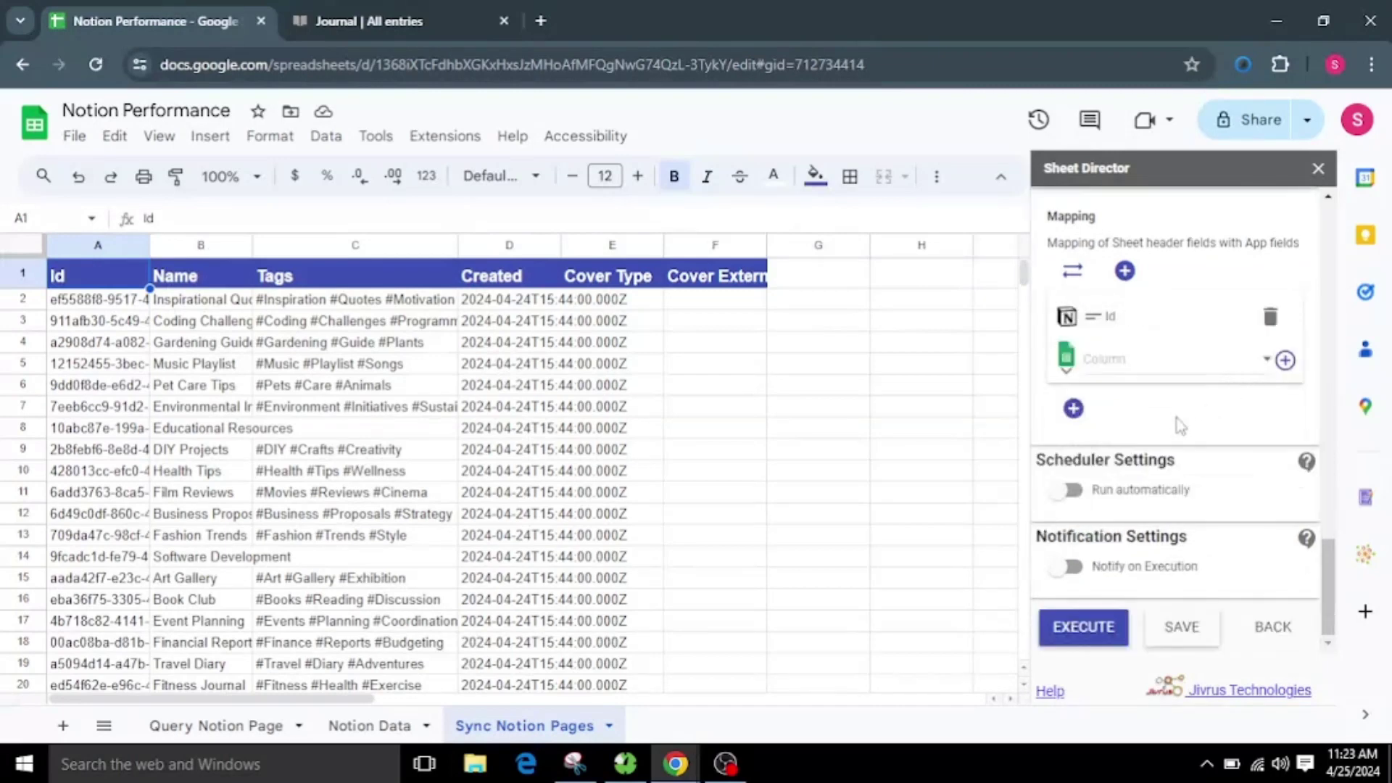
pyautogui.click(1176, 361)
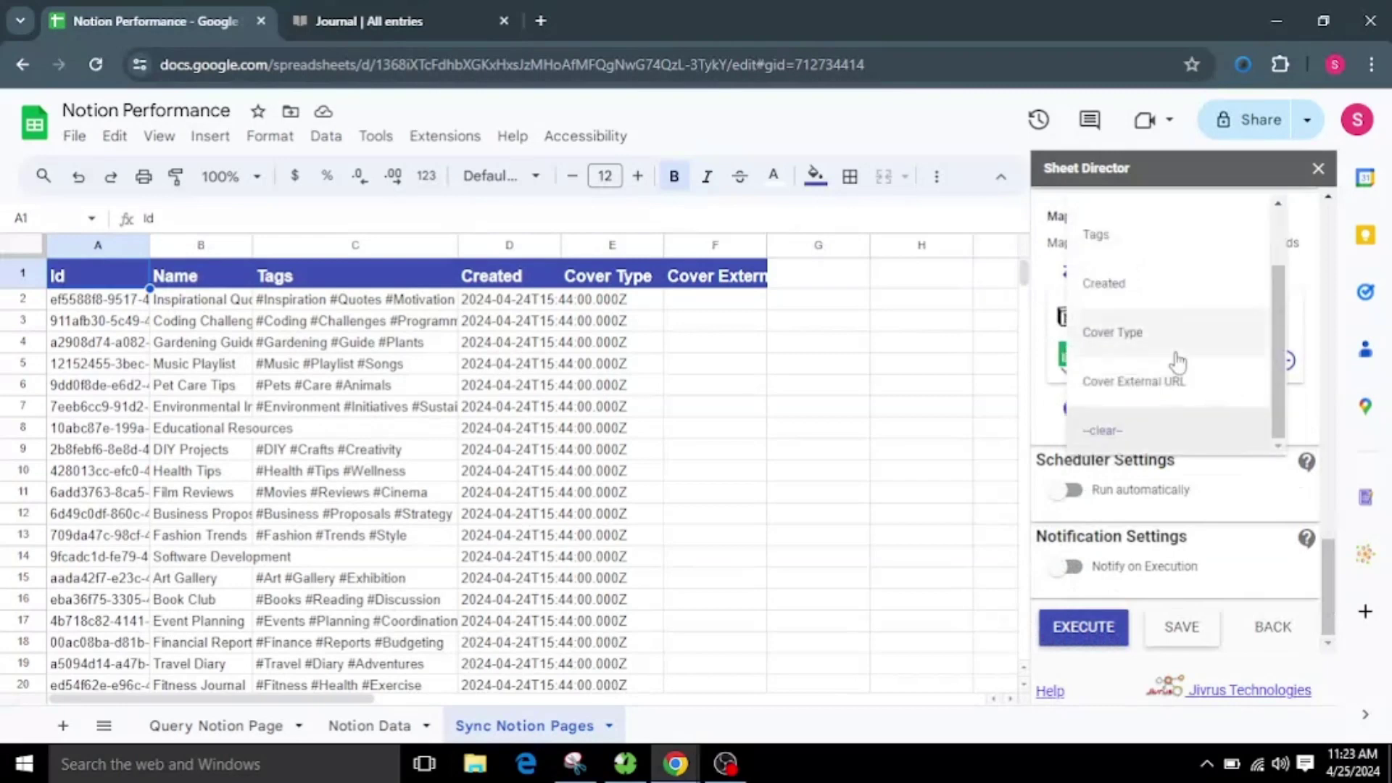
pyautogui.scroll(2, 1171, 294)
pyautogui.click(1173, 231)
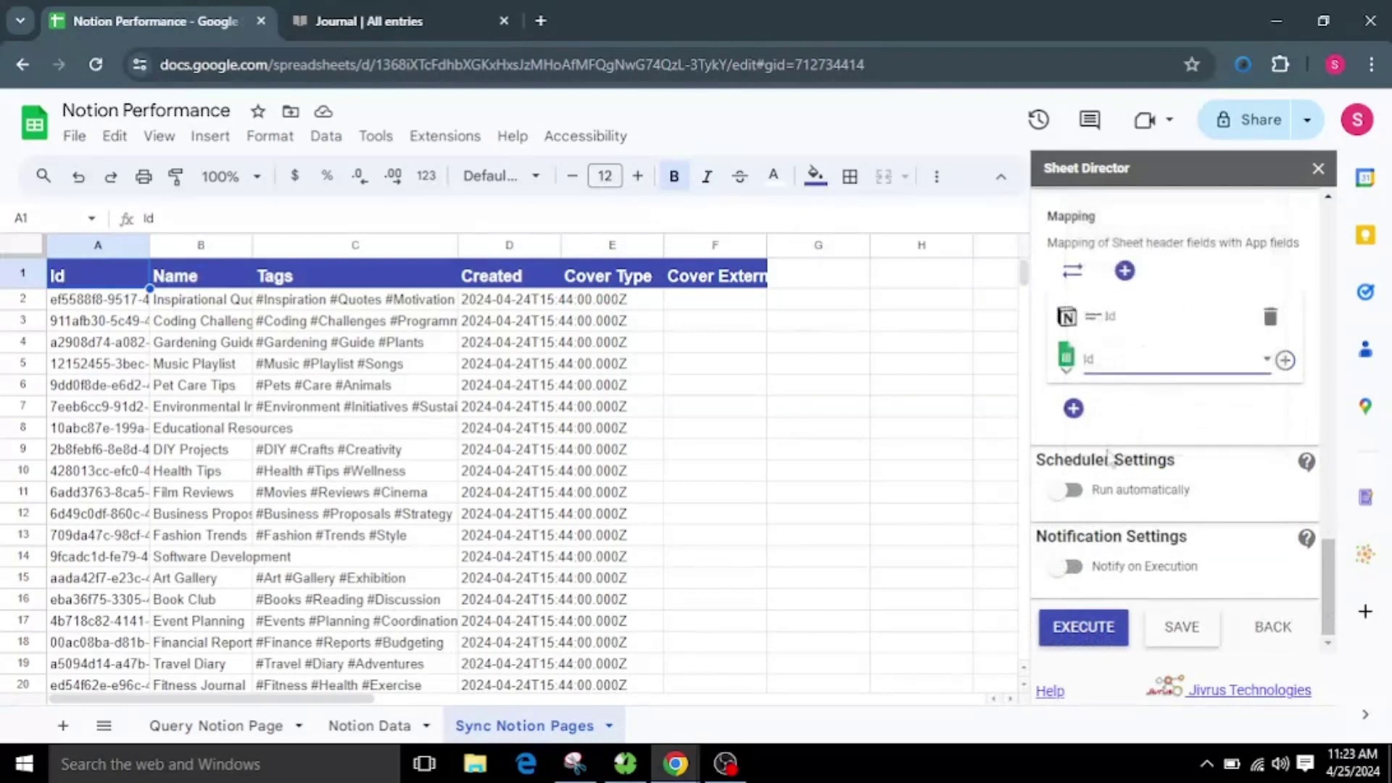
# - Add a mapping from the Notion Name field to the sheet's Name column
pyautogui.click(1074, 408)
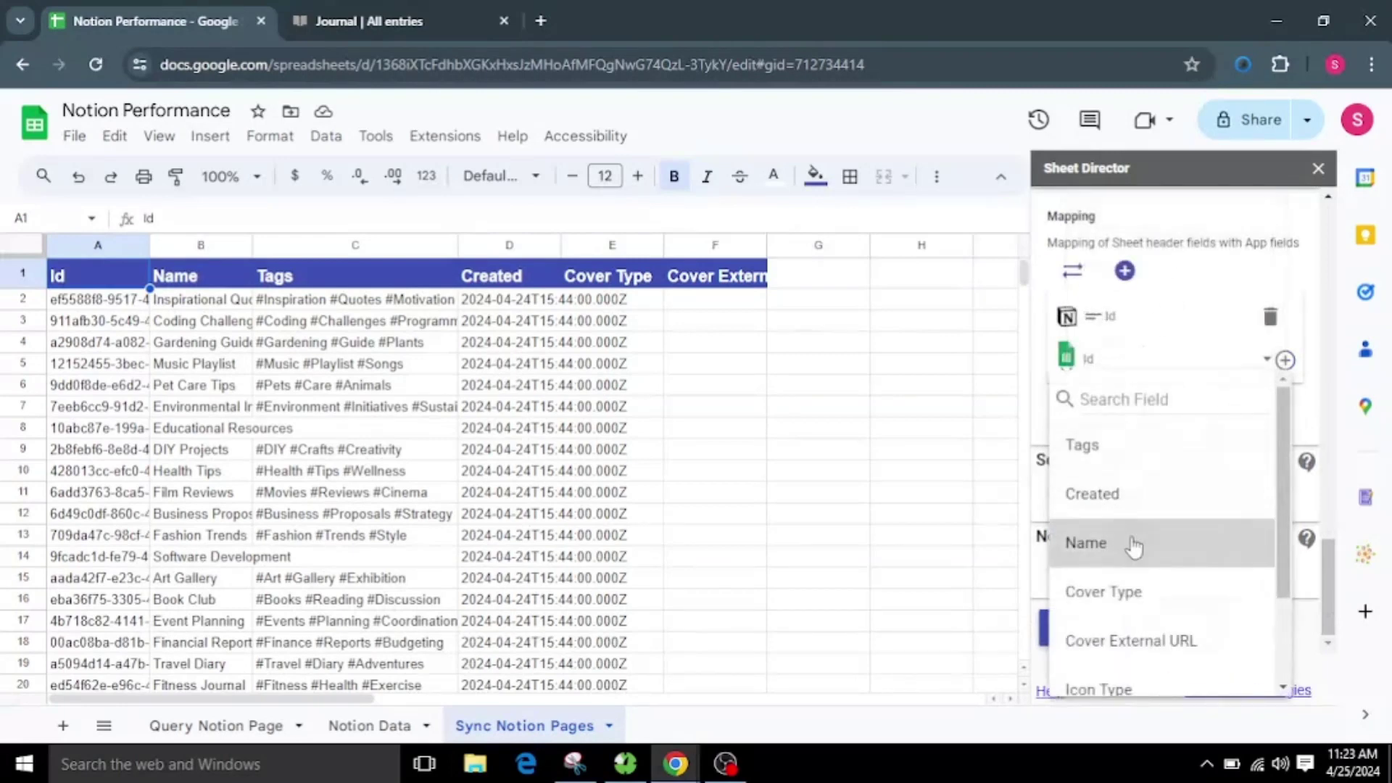
pyautogui.click(1135, 546)
pyautogui.click(1134, 455)
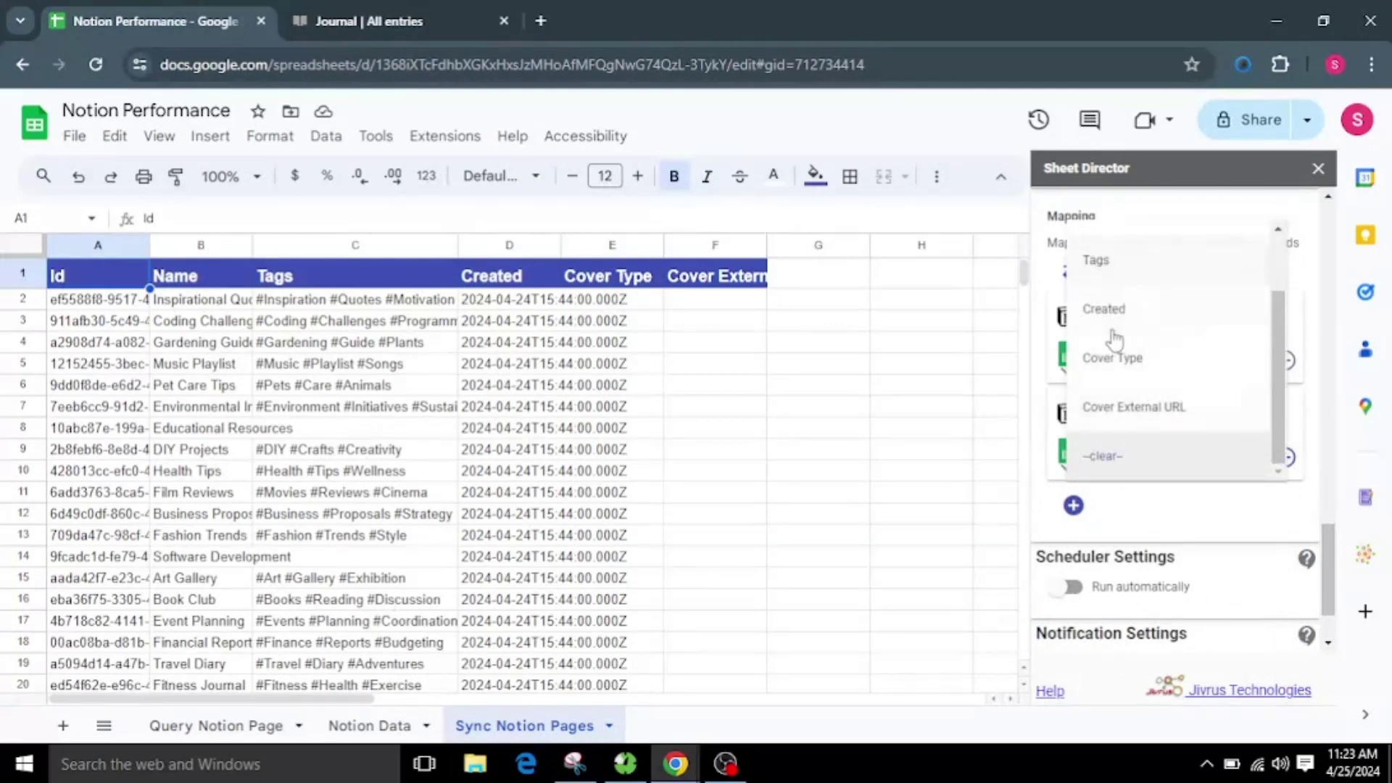
pyautogui.scroll(2, 1115, 339)
pyautogui.click(1135, 301)
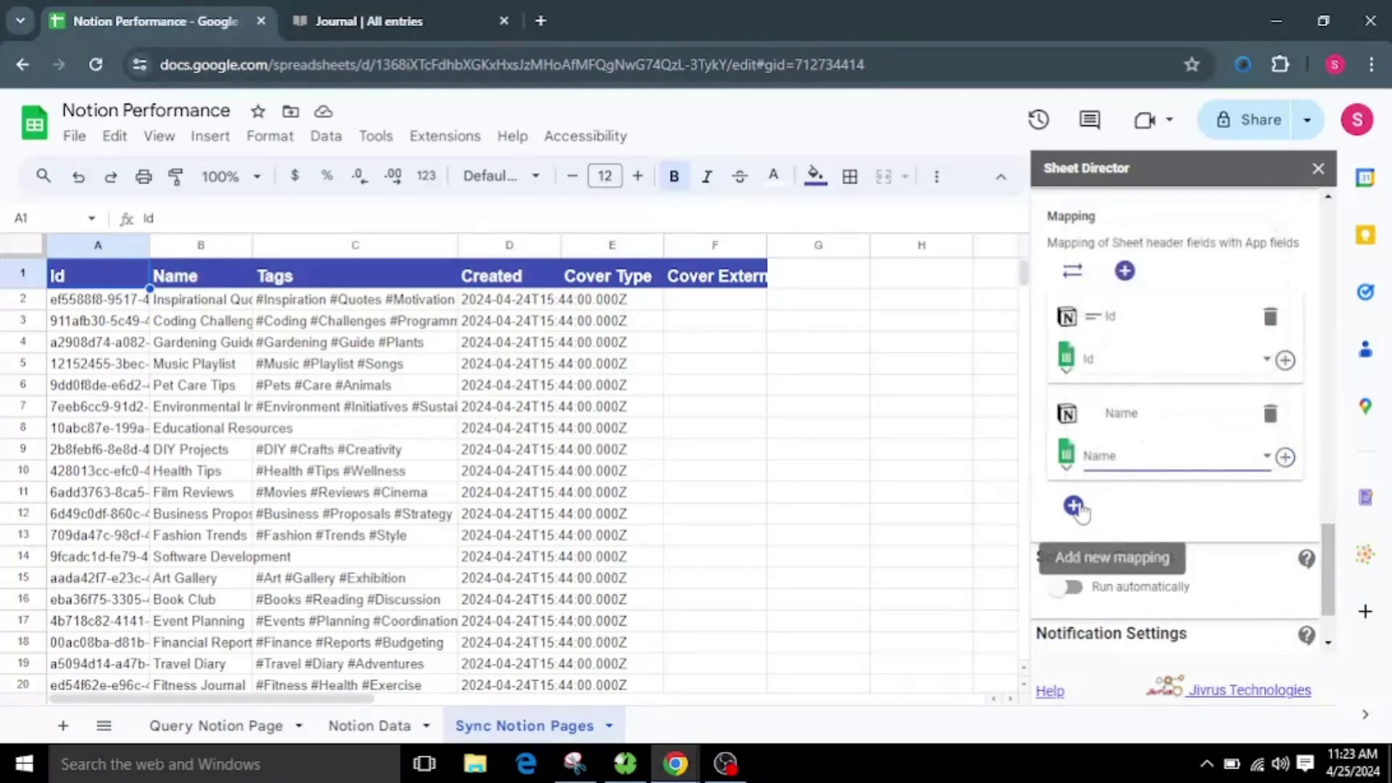
# - Add a mapping from the Notion Tags field to the sheet's Tags column
pyautogui.click(1074, 505)
pyautogui.click(1136, 455)
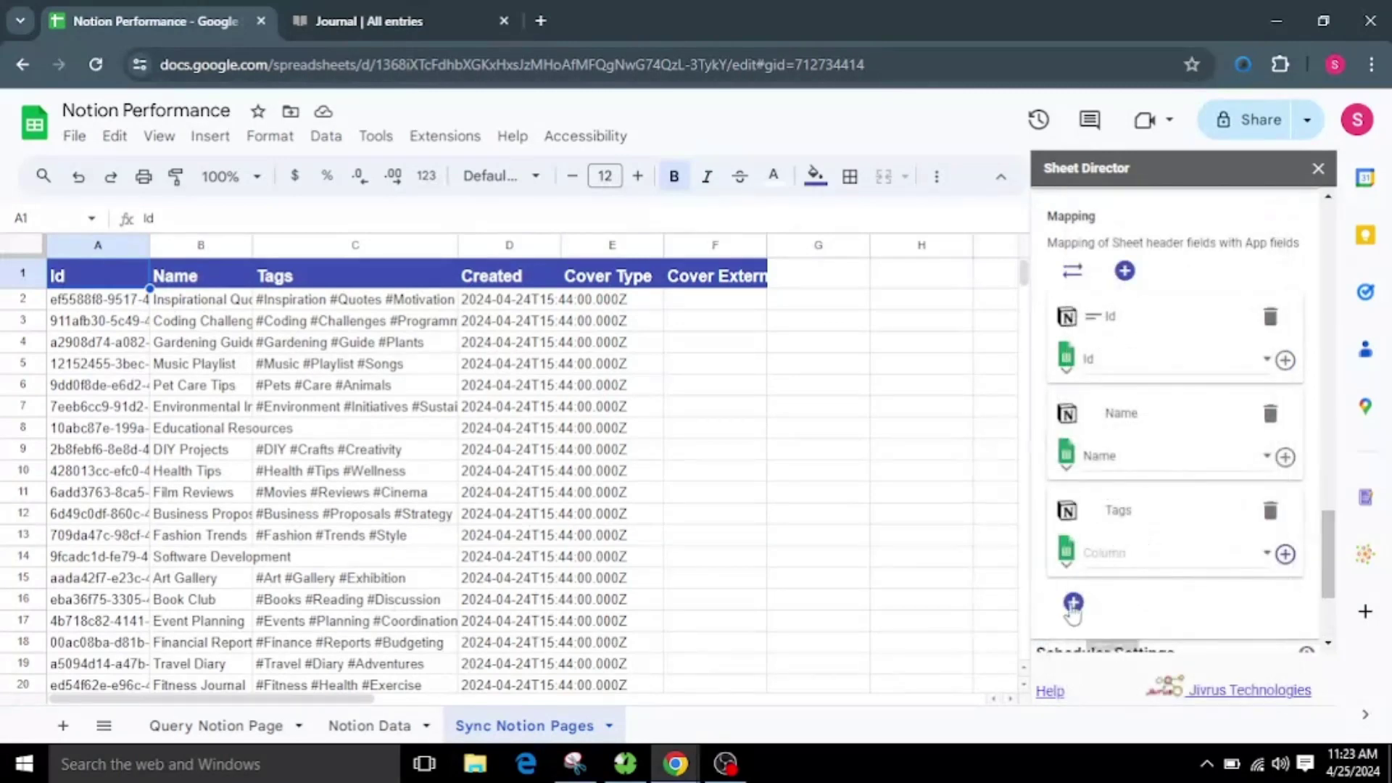
pyautogui.click(1128, 472)
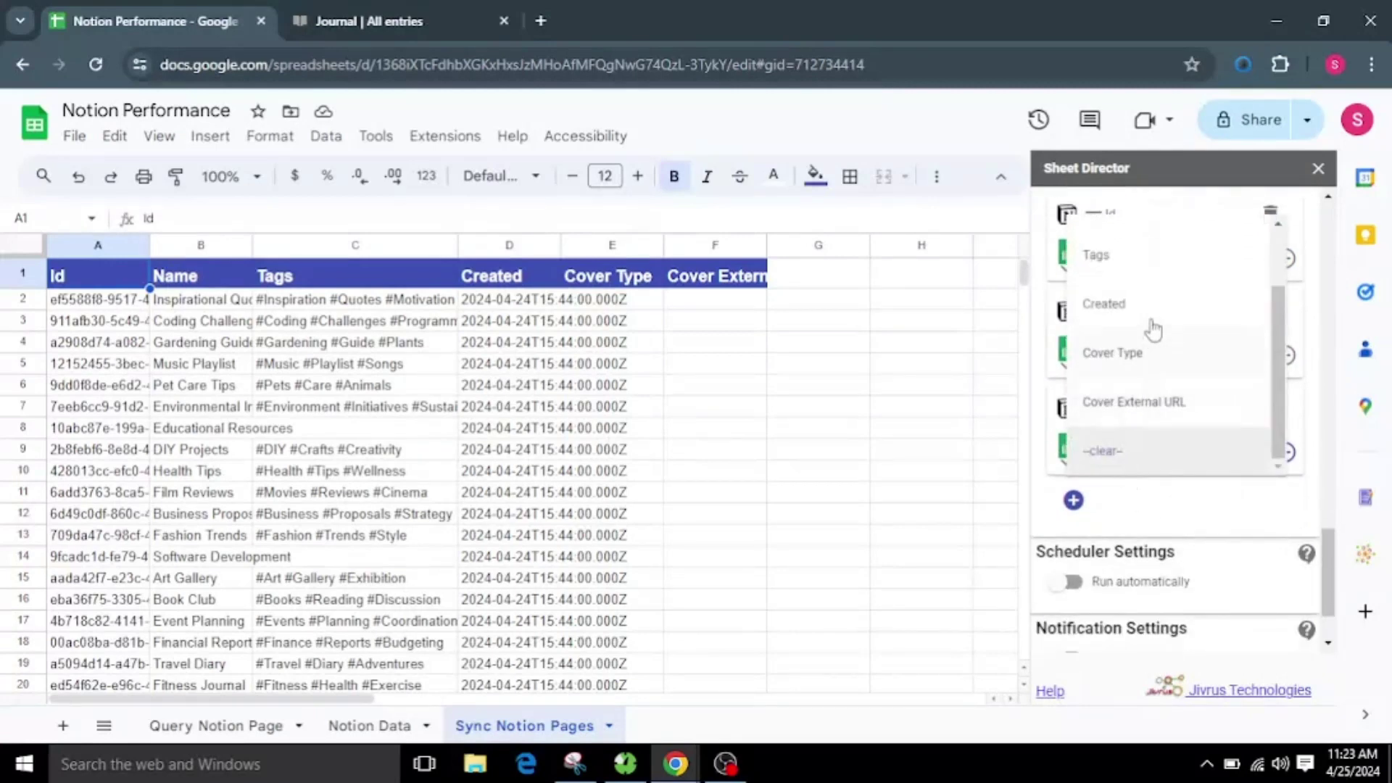
pyautogui.click(1161, 271)
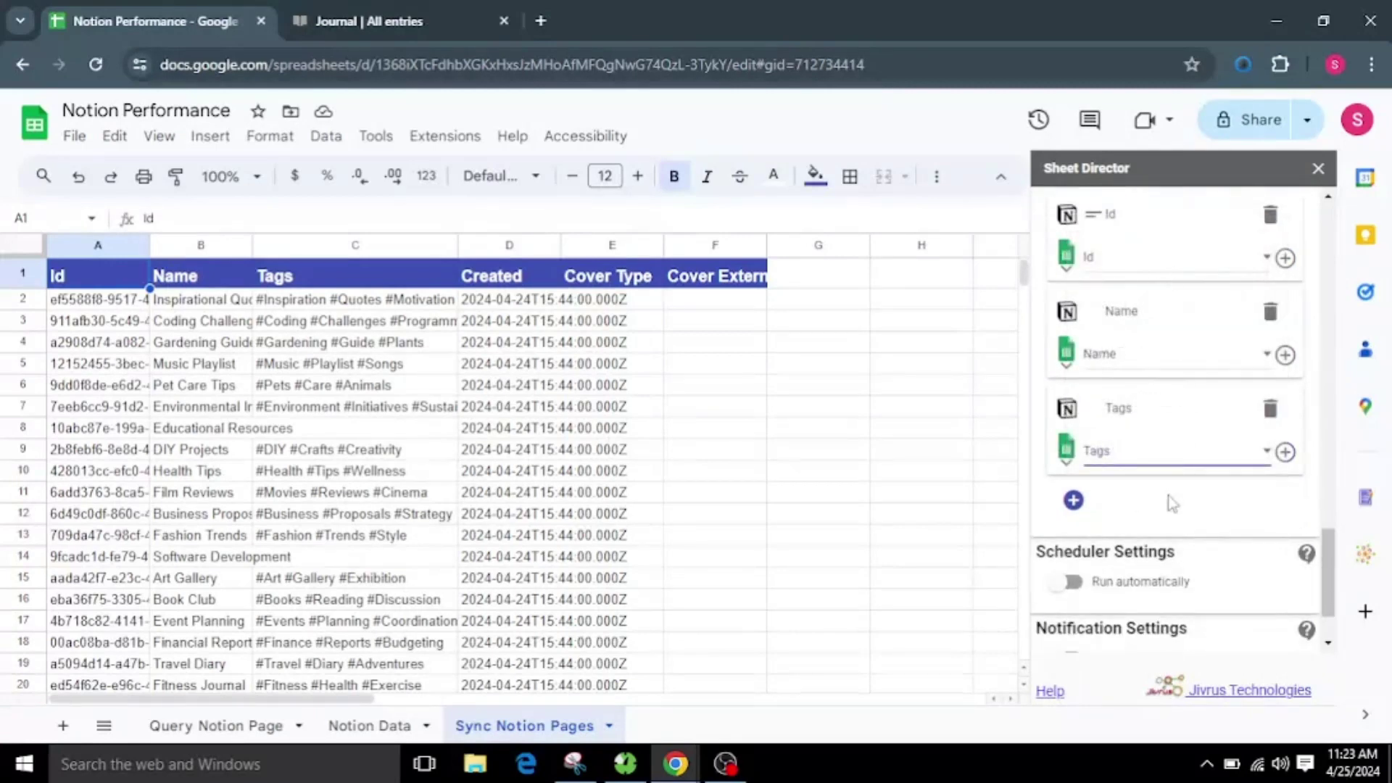
pyautogui.click(1073, 500)
pyautogui.click(1123, 511)
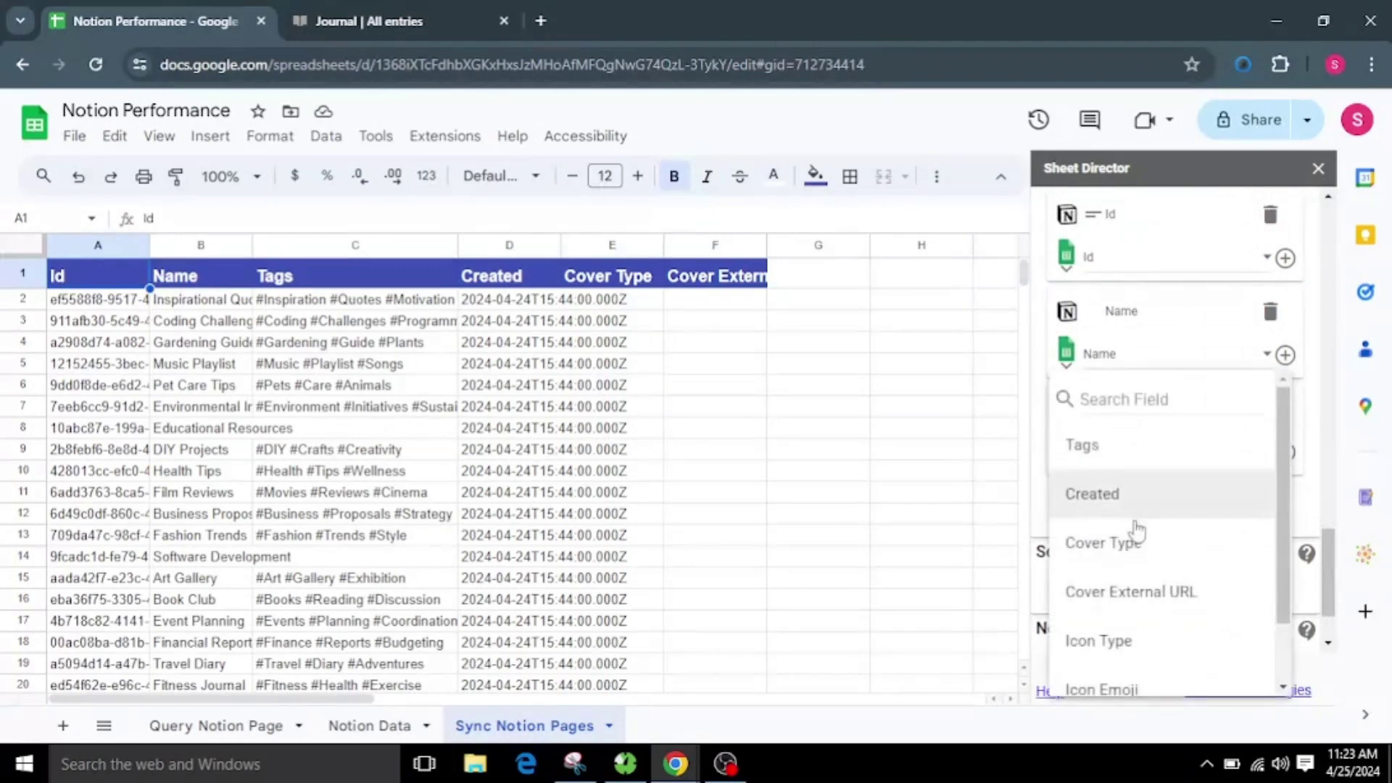
pyautogui.click(1303, 516)
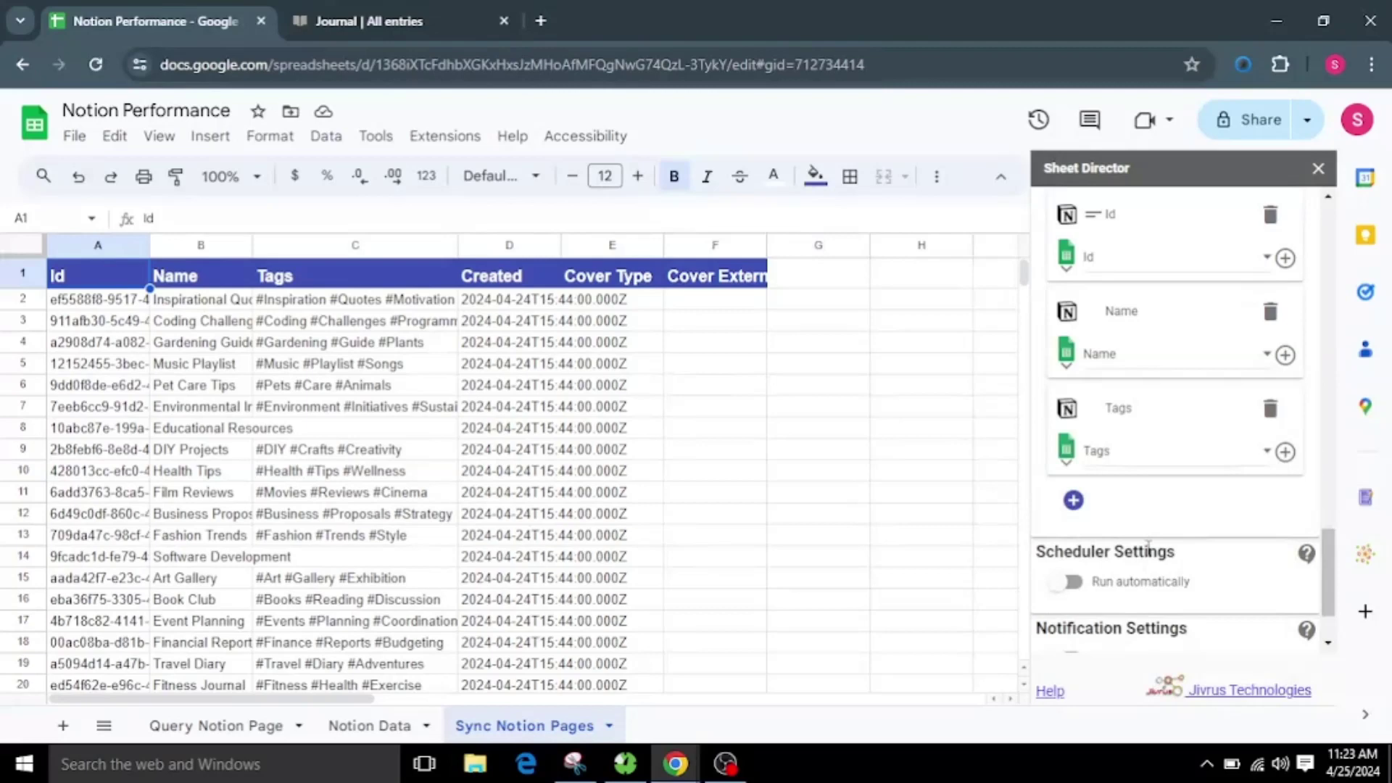
# - Create the [SD] Status and [SD] Result columns in the sheet for the synchronization results
pyautogui.scroll(6, 1147, 545)
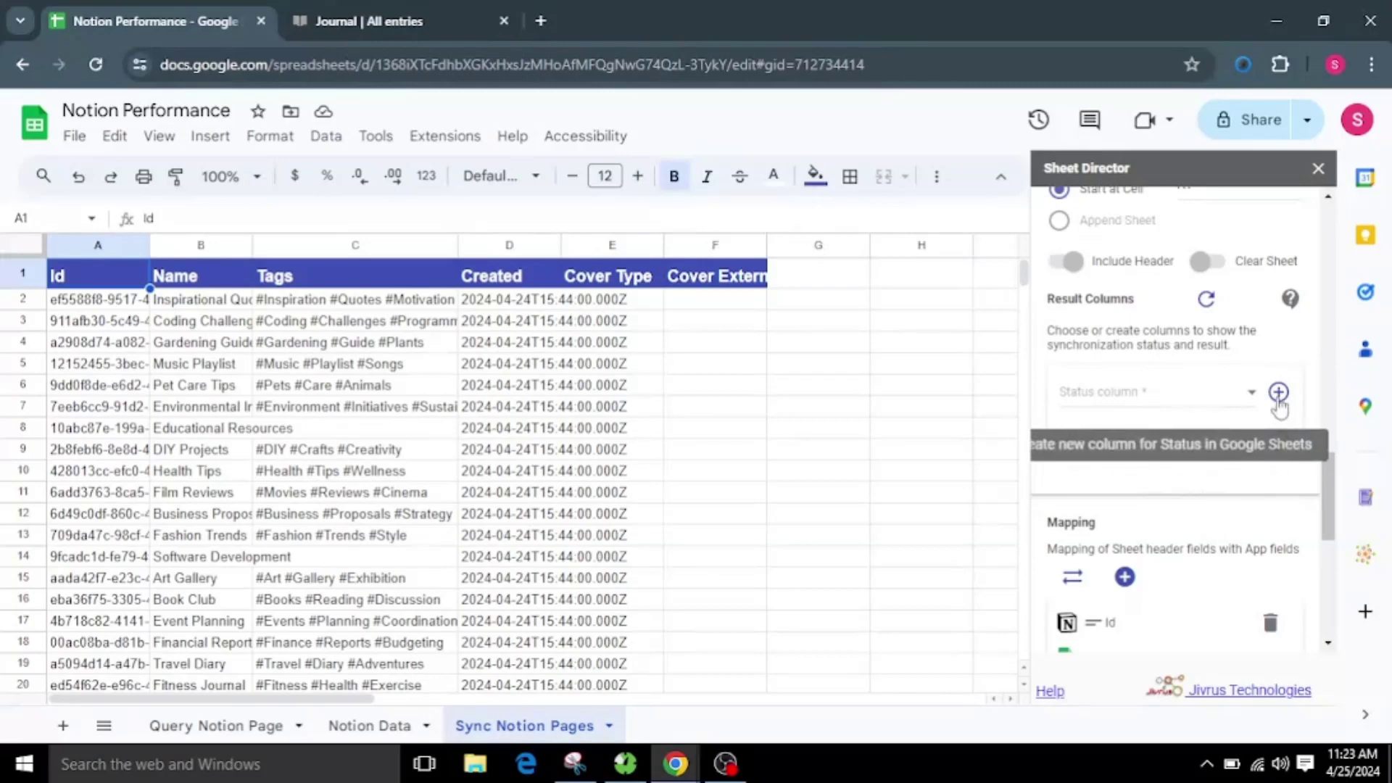
pyautogui.click(1278, 441)
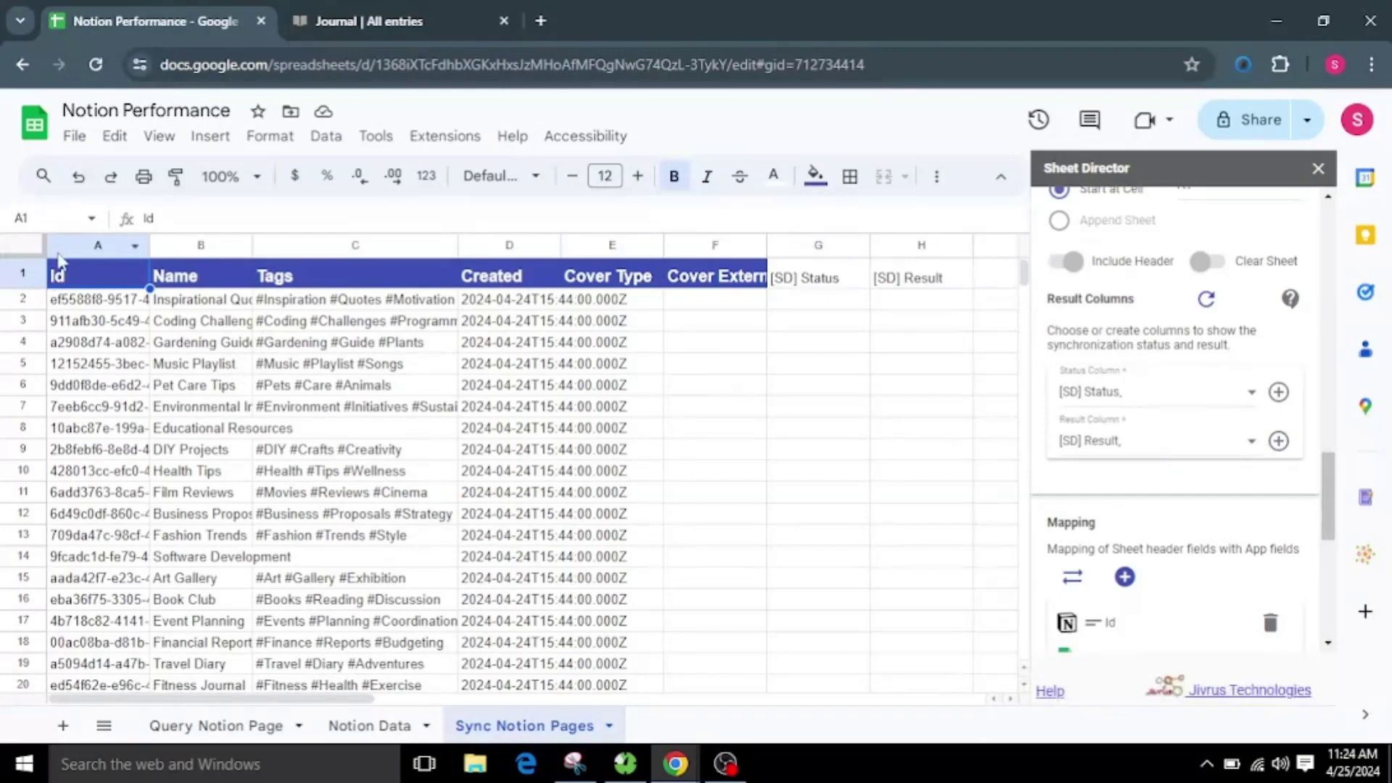
# - Resize columns A through E of the sheet to fit their data
pyautogui.moveTo(69, 250); pyautogui.dragTo(576, 274)
pyautogui.rightClick(576, 274)
pyautogui.click(537, 505)
pyautogui.click(545, 451)
pyautogui.click(724, 519)
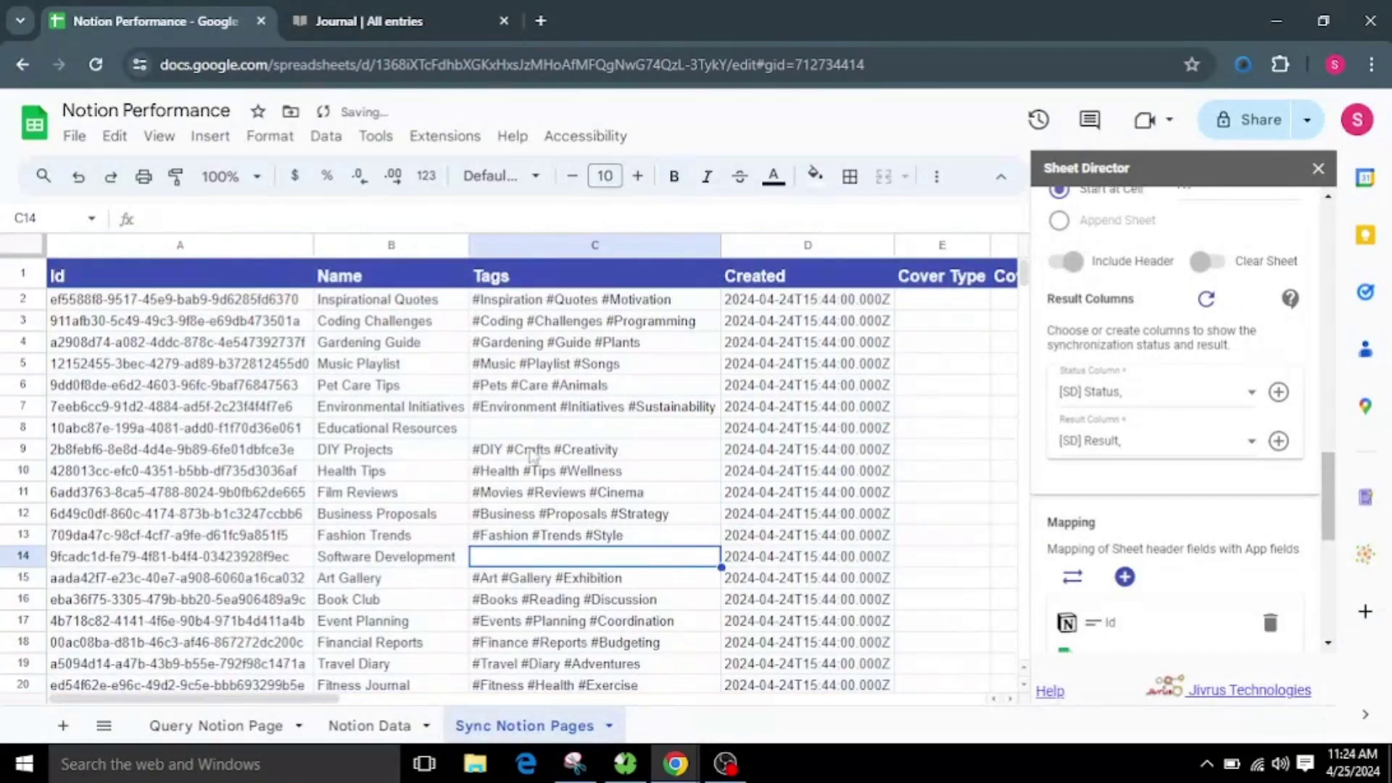
# - Change the name in row 2 to Inspirational Quotes Page and append #thoughts to its tags
pyautogui.click(446, 303)
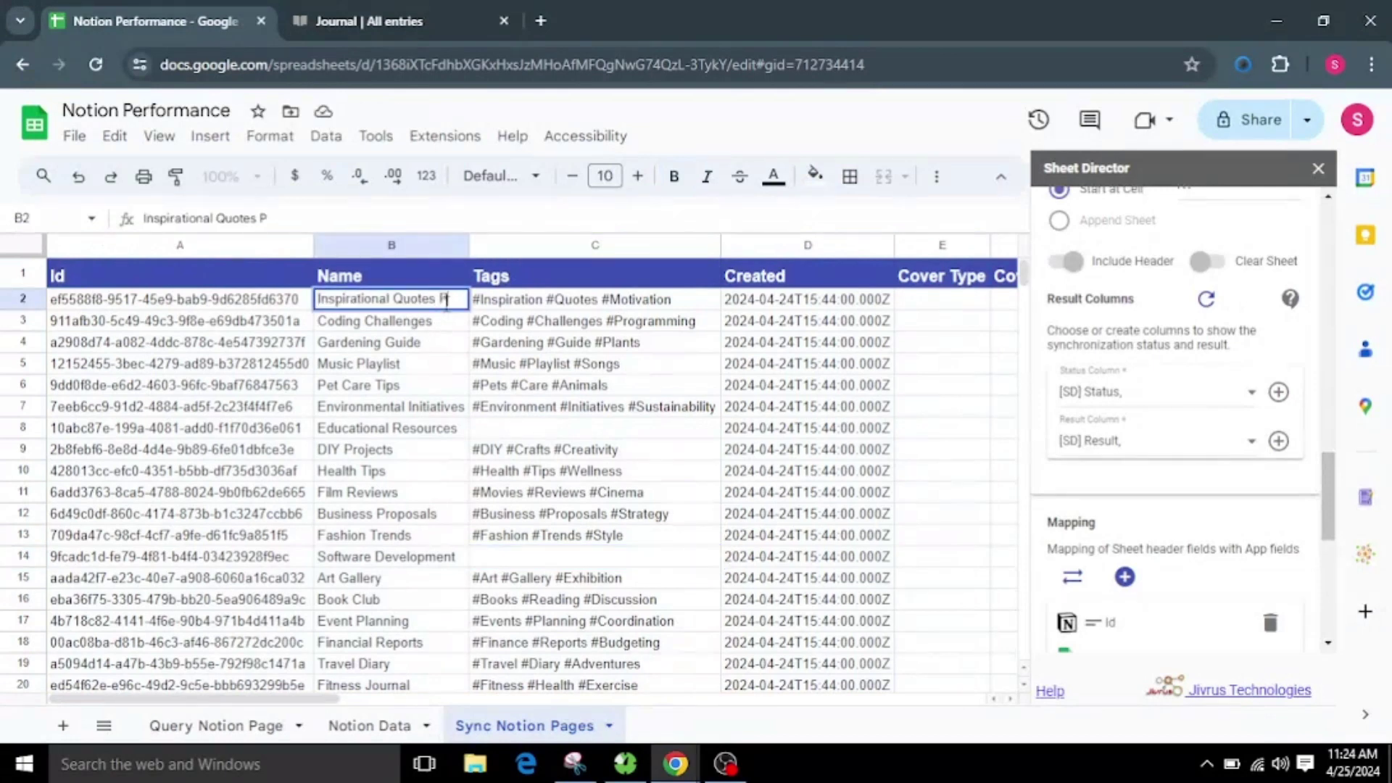
pyautogui.click(553, 366)
pyautogui.doubleClick(689, 303)
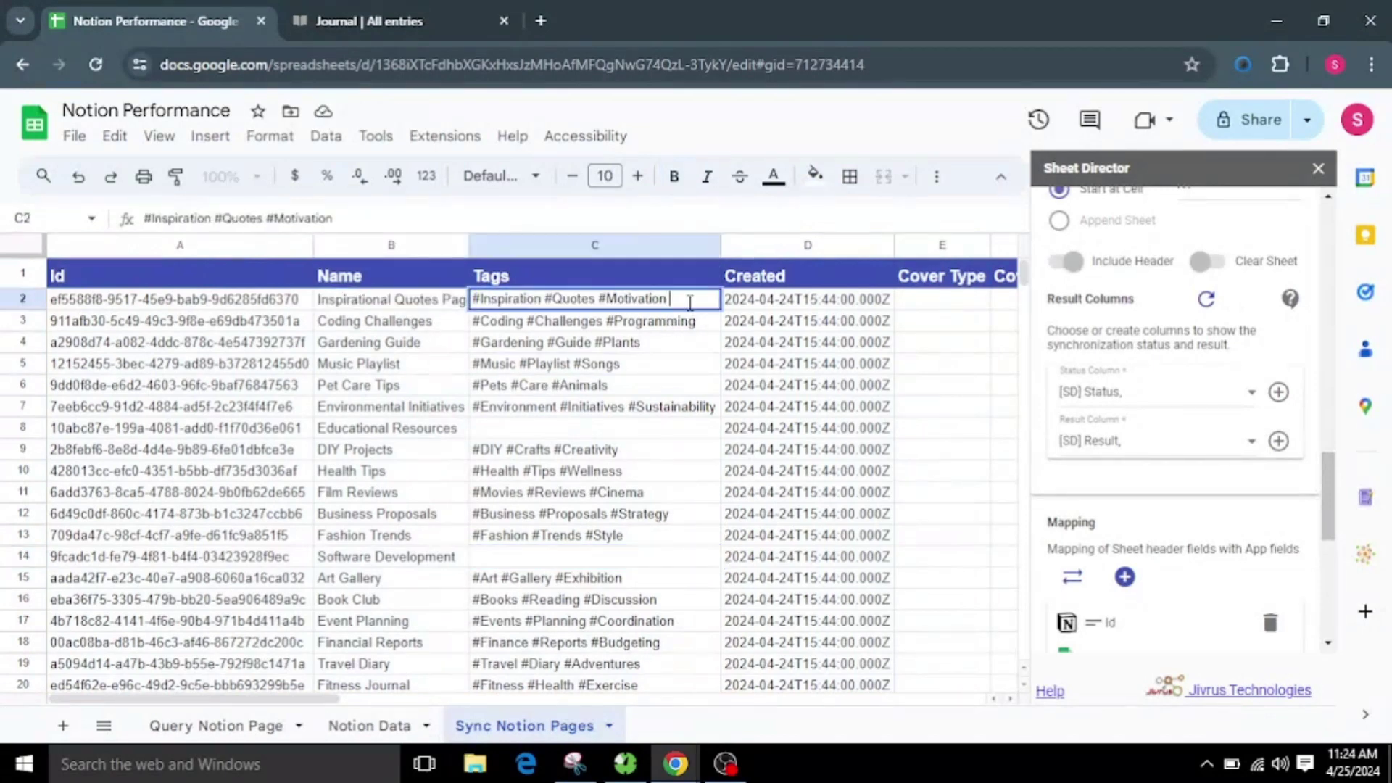
pyautogui.write('#thoughts')
pyautogui.press('Return')
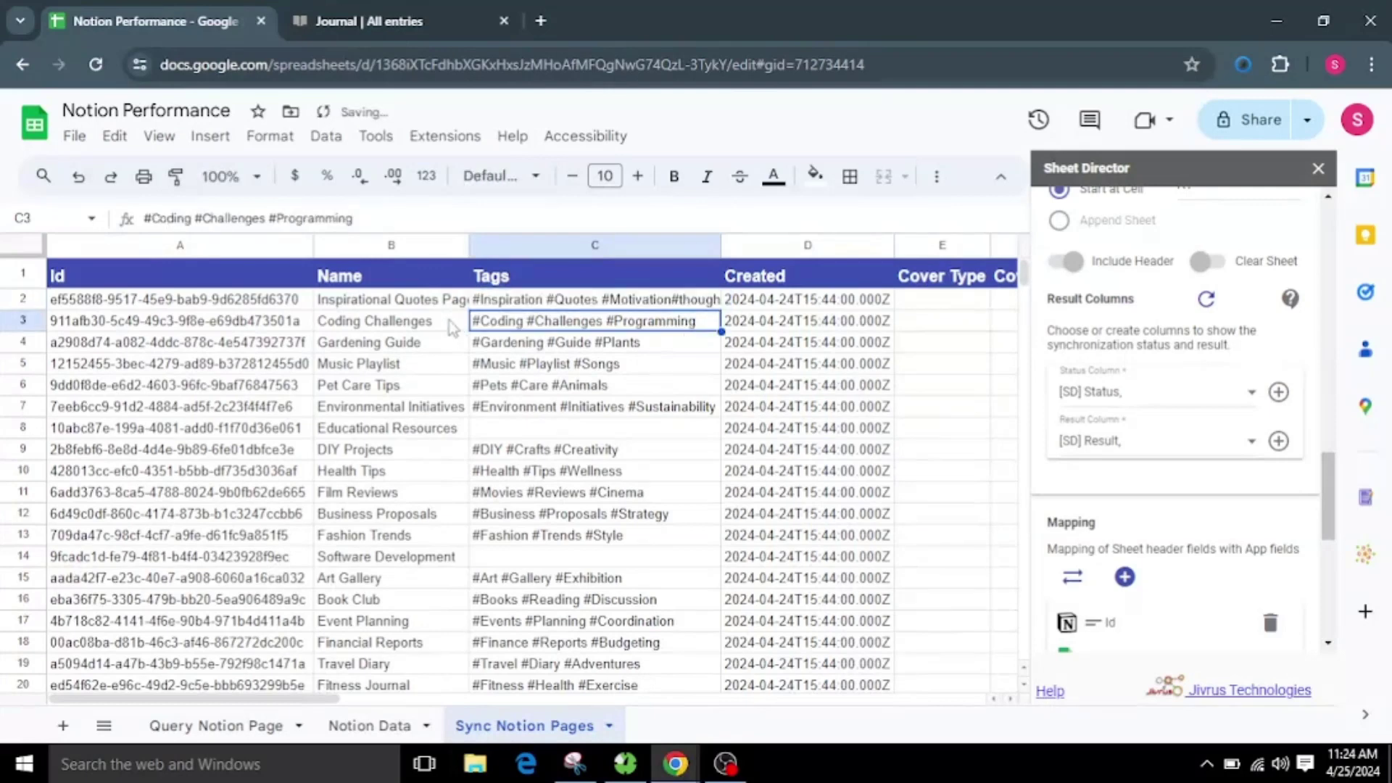
# - Change the name in row 3 to Coding Challenges Data and append #education to its tags
pyautogui.doubleClick(449, 322)
pyautogui.write('Data')
pyautogui.click(573, 417)
pyautogui.doubleClick(702, 324)
pyautogui.write('#education')
# - Change the name in row 4 to Gardening Guide Manual and append #guideData to its tags
pyautogui.doubleClick(440, 342)
pyautogui.write('Manual')
pyautogui.click(646, 348)
pyautogui.doubleClick(671, 343)
pyautogui.write('#guideData')
pyautogui.click(618, 437)
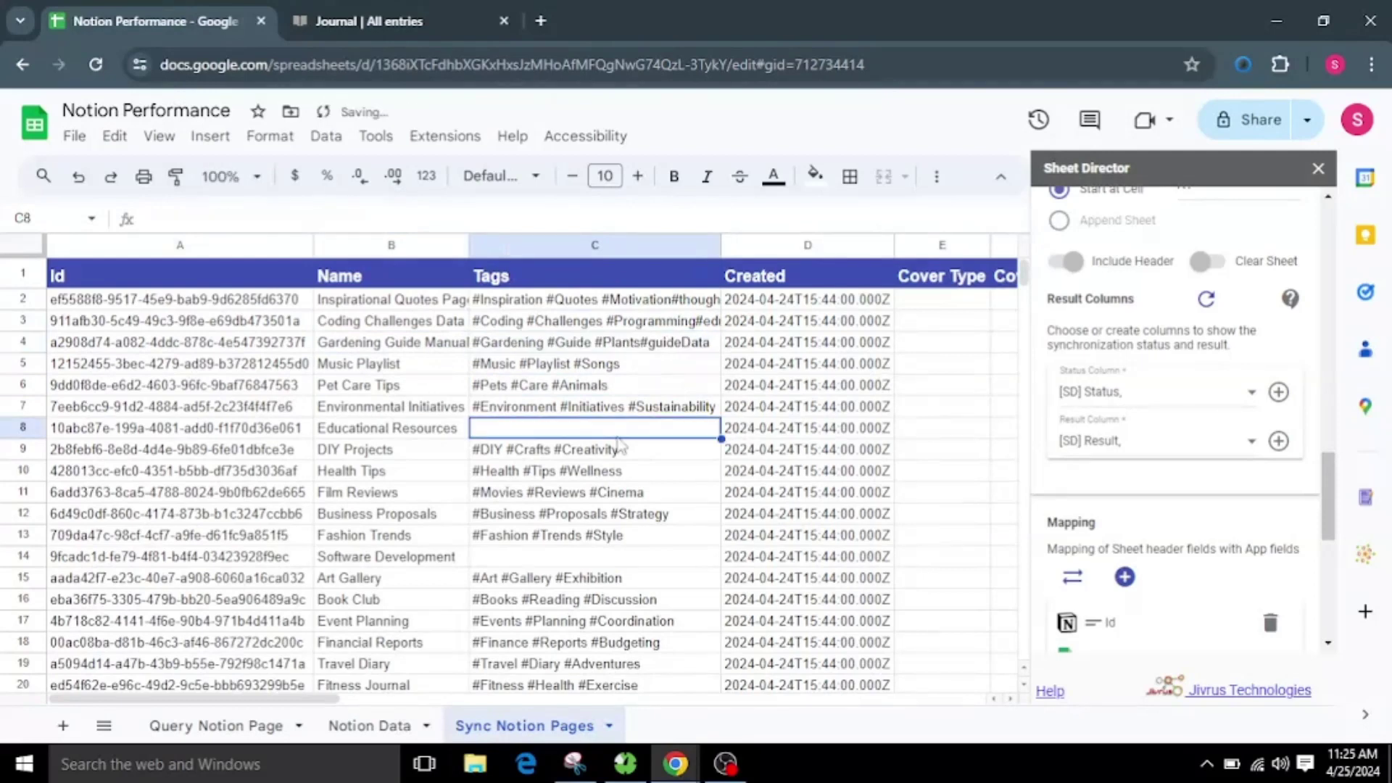
pyautogui.click(683, 512)
# - Switch to Notion, check the Inspirational Quotes page's title and tags in the Journal, and return to the Google Sheet
pyautogui.click(427, 29)
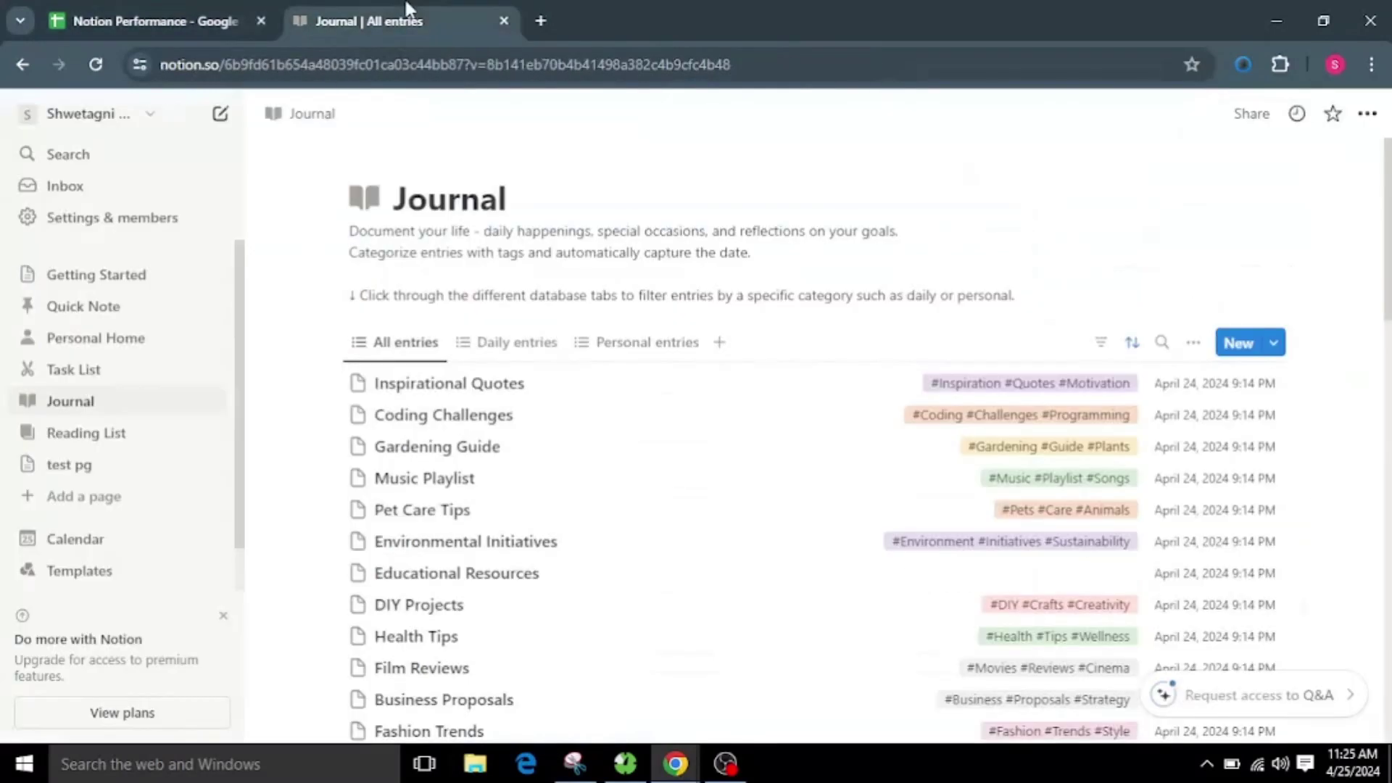
pyautogui.click(464, 383)
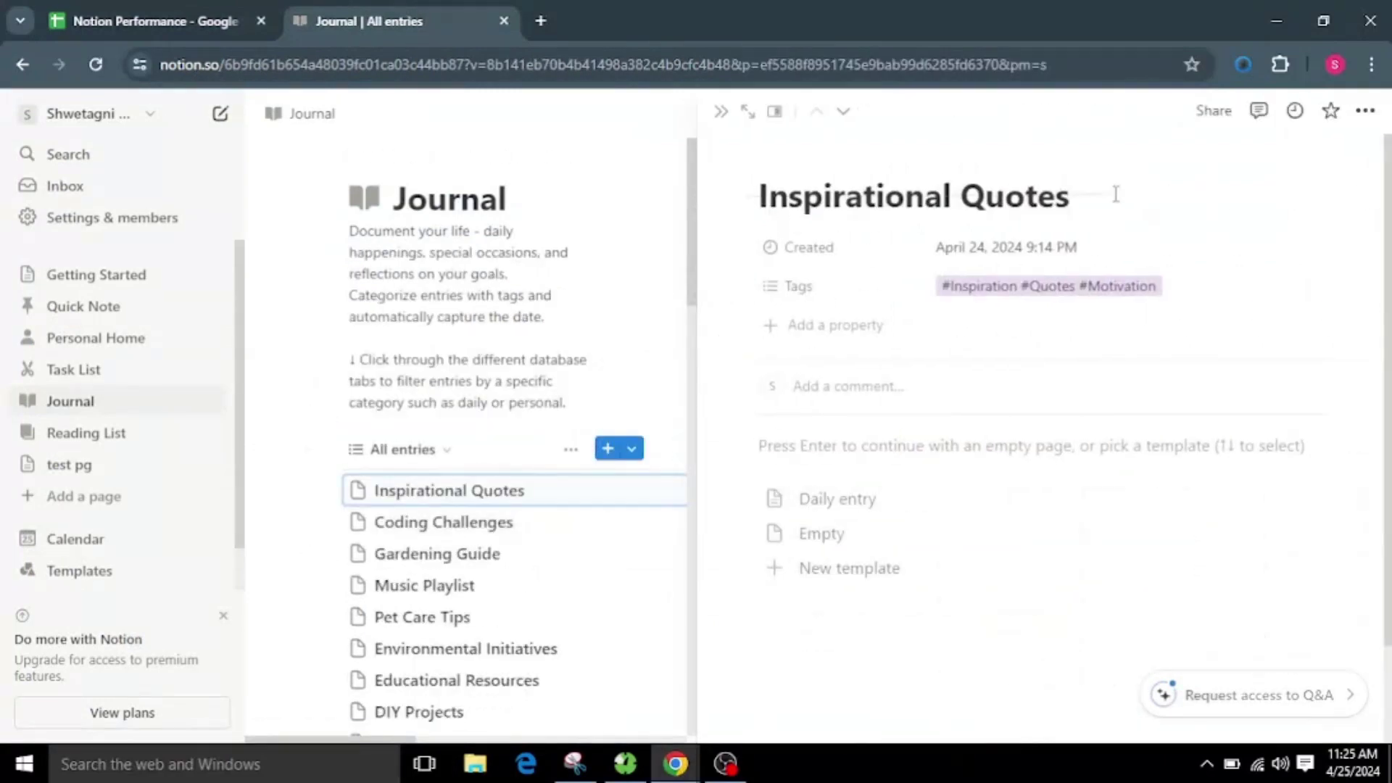
pyautogui.click(221, 10)
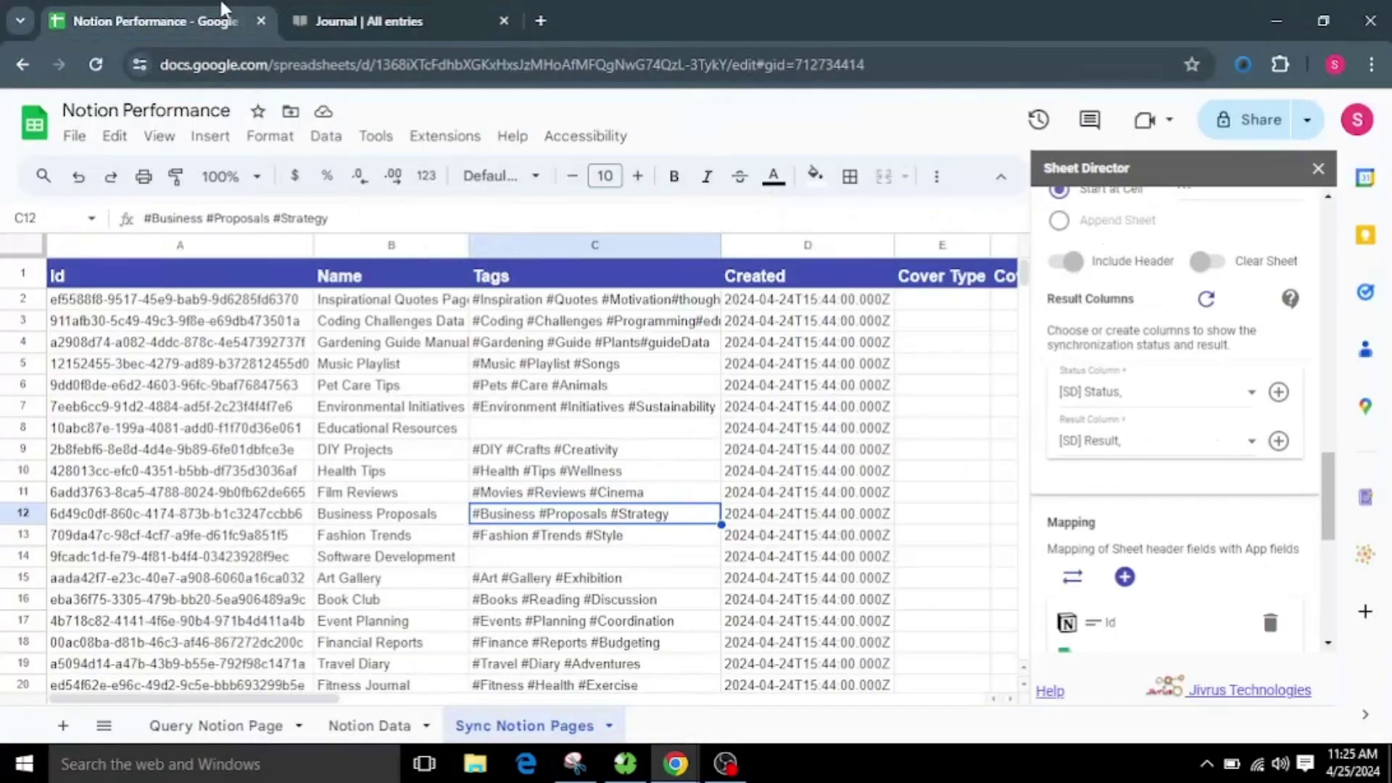
# - Execute the sync service with the Id, Name and Tags mappings, bringing the sheet's status and result columns into view
pyautogui.moveTo(298, 700); pyautogui.dragTo(380, 701)
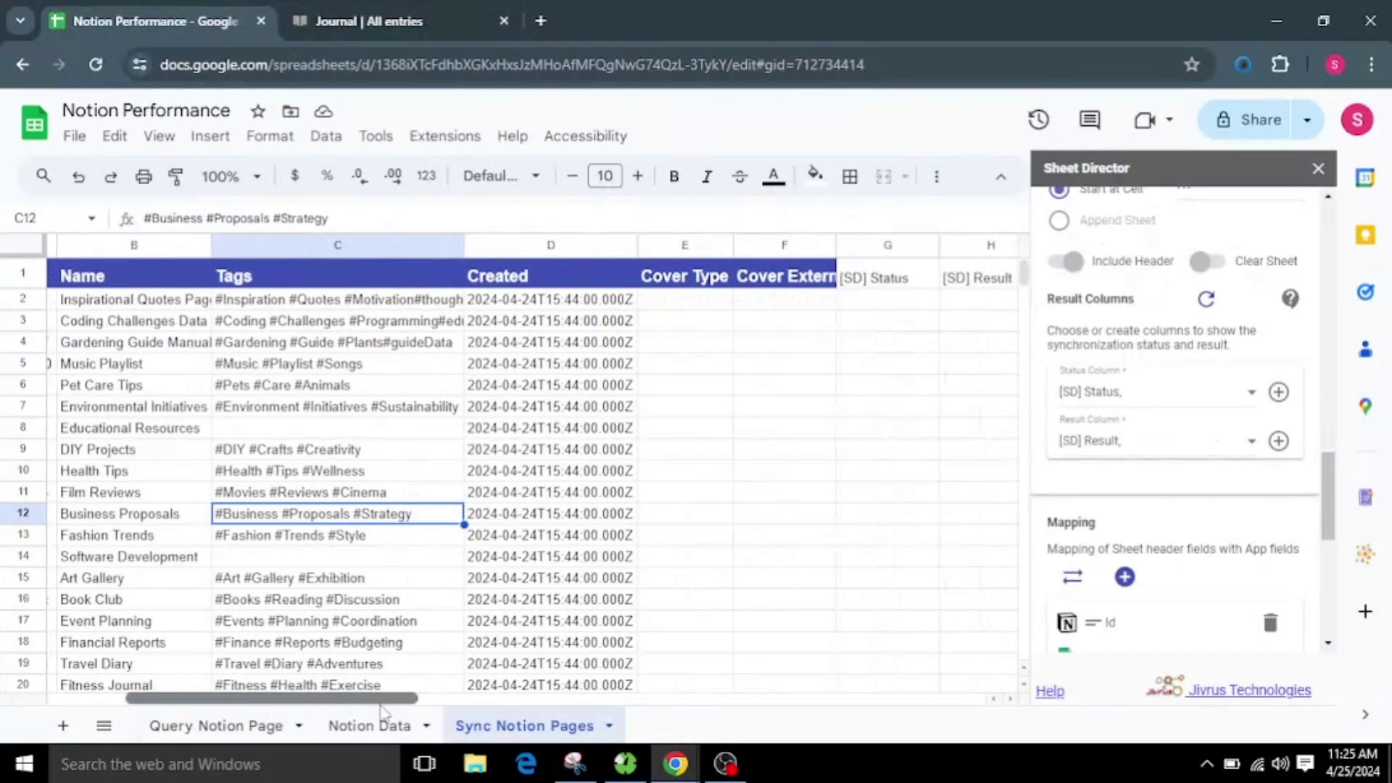
pyautogui.scroll(-7, 1116, 449)
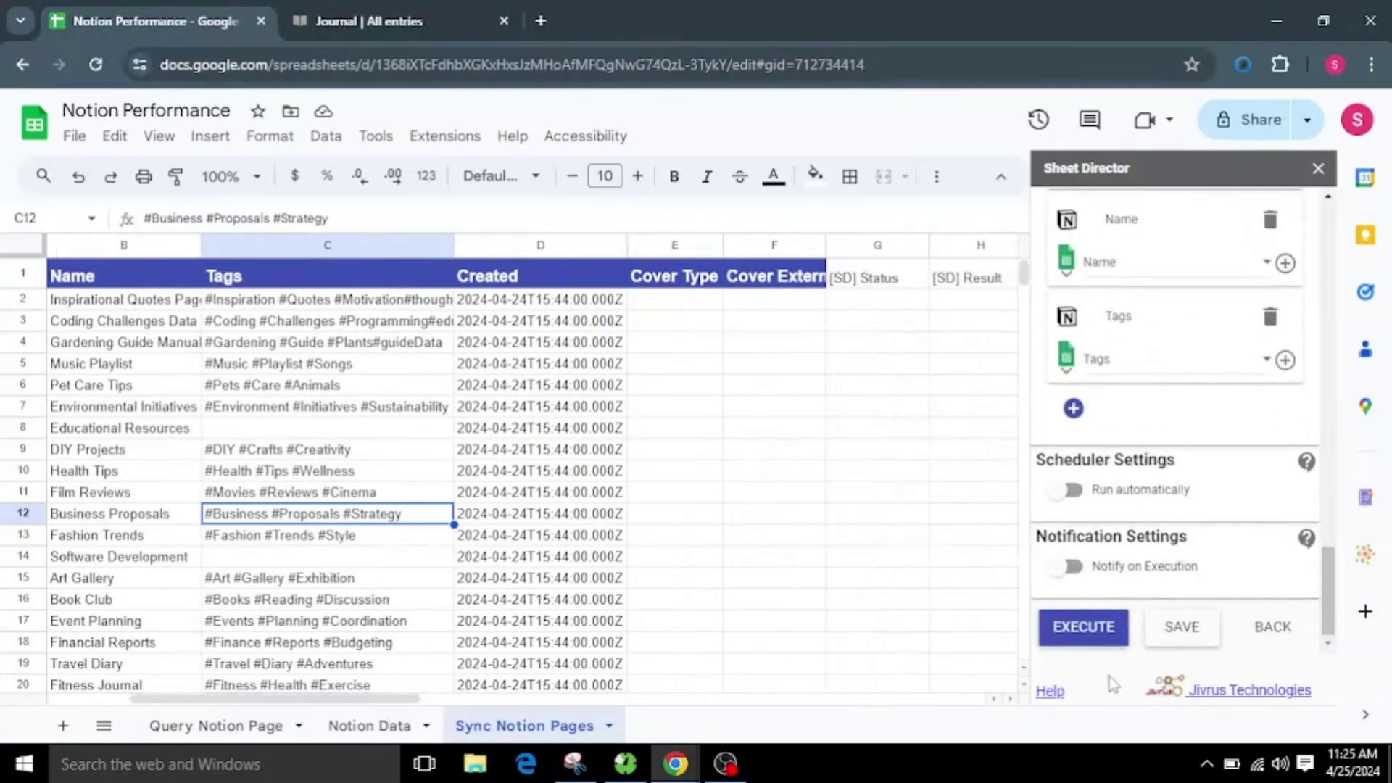
pyautogui.click(1093, 647)
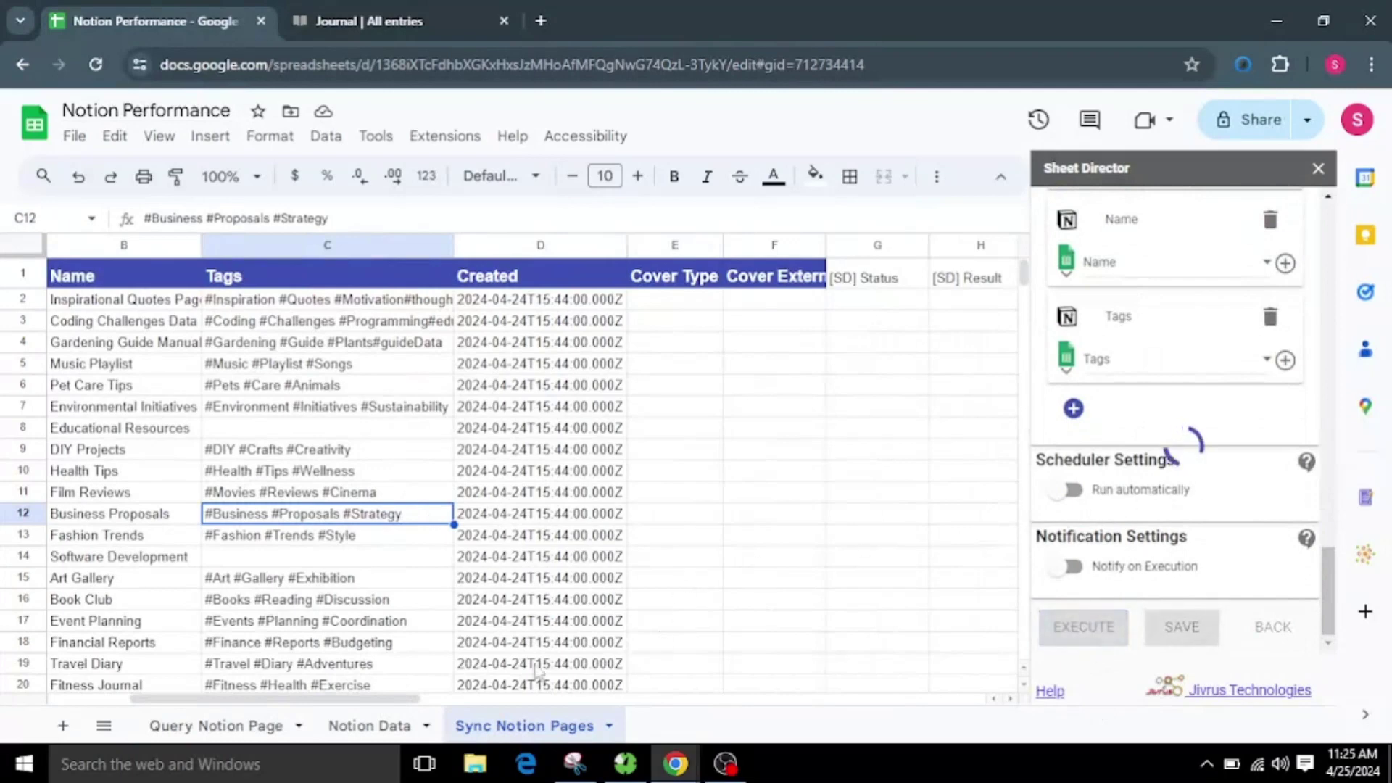
pyautogui.moveTo(396, 701); pyautogui.dragTo(415, 700)
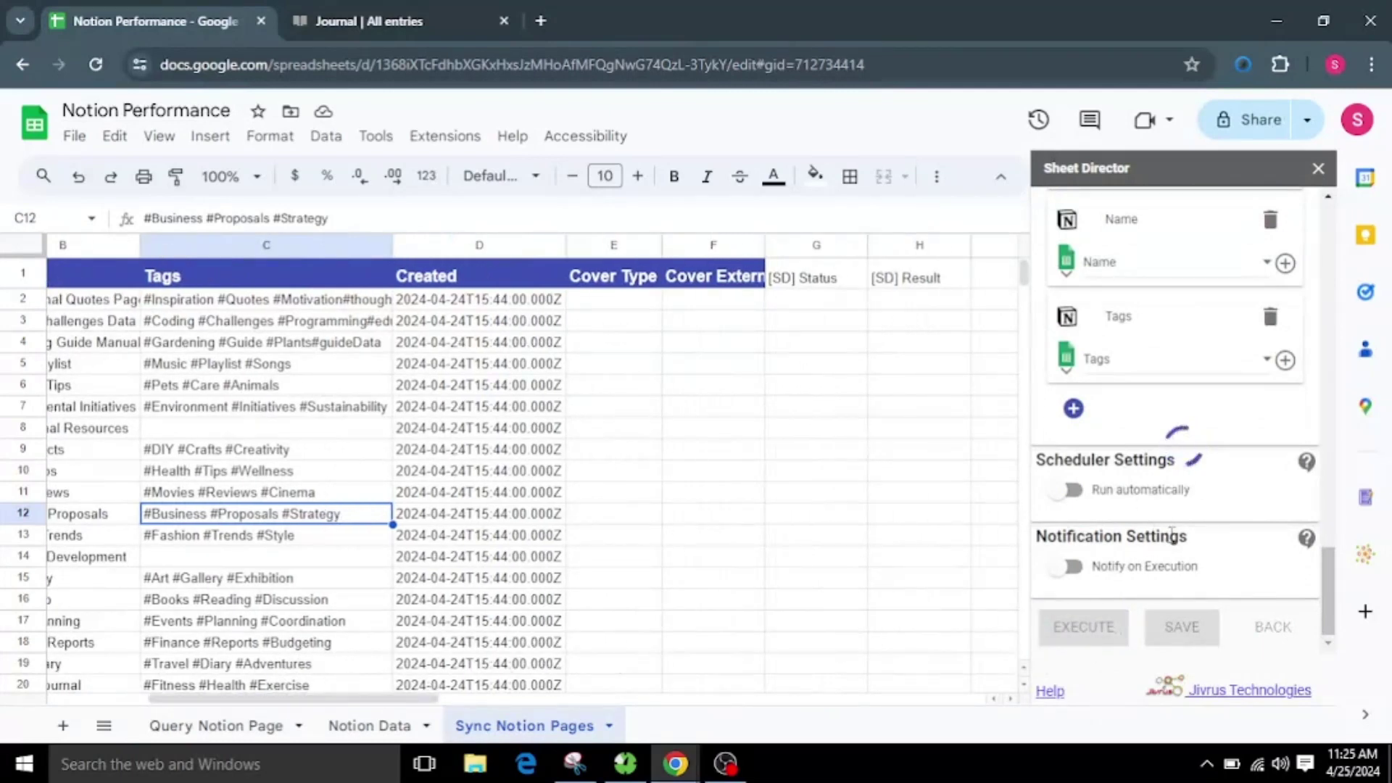
pyautogui.scroll(-4, 1178, 540)
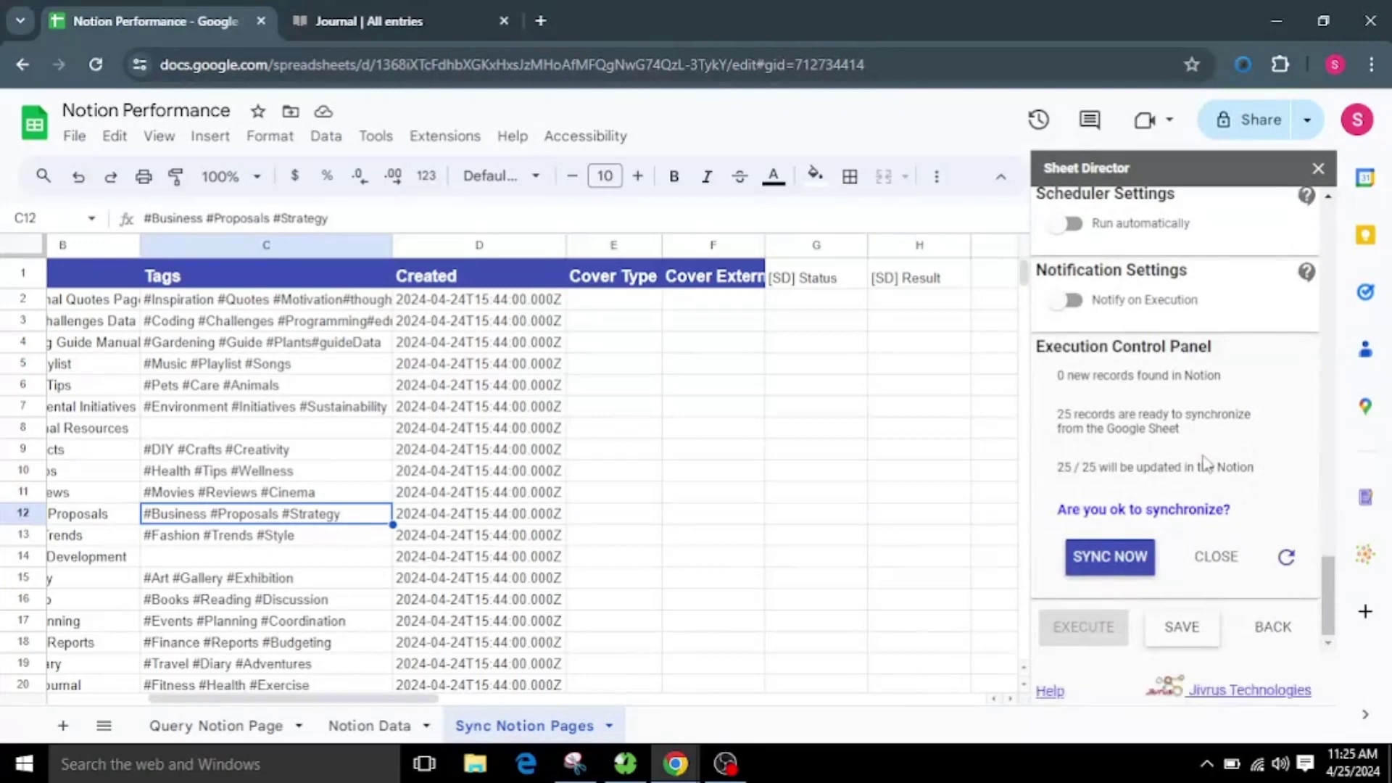
# - Review how many records are ready to synchronize and how many will be updated in Notion
pyautogui.moveTo(1054, 414); pyautogui.dragTo(1255, 435)
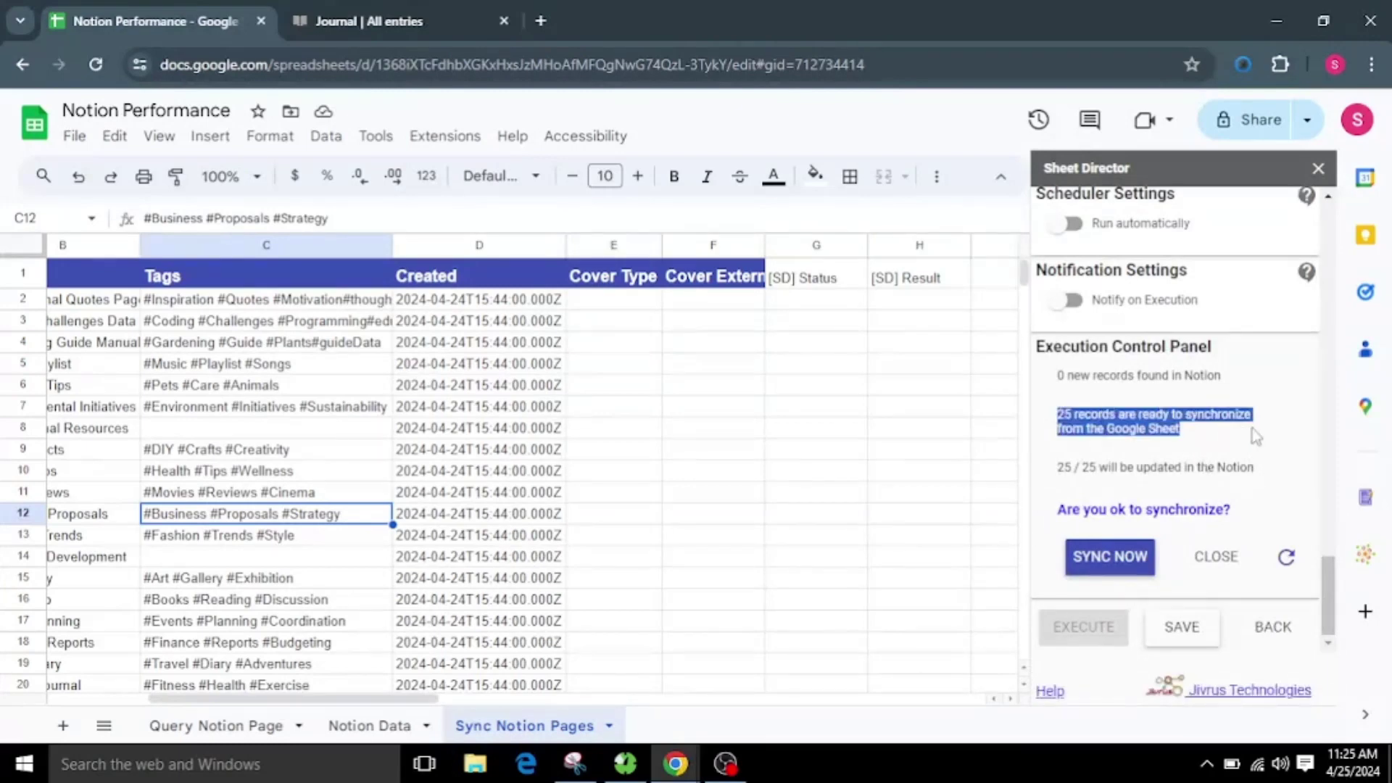
pyautogui.click(1243, 429)
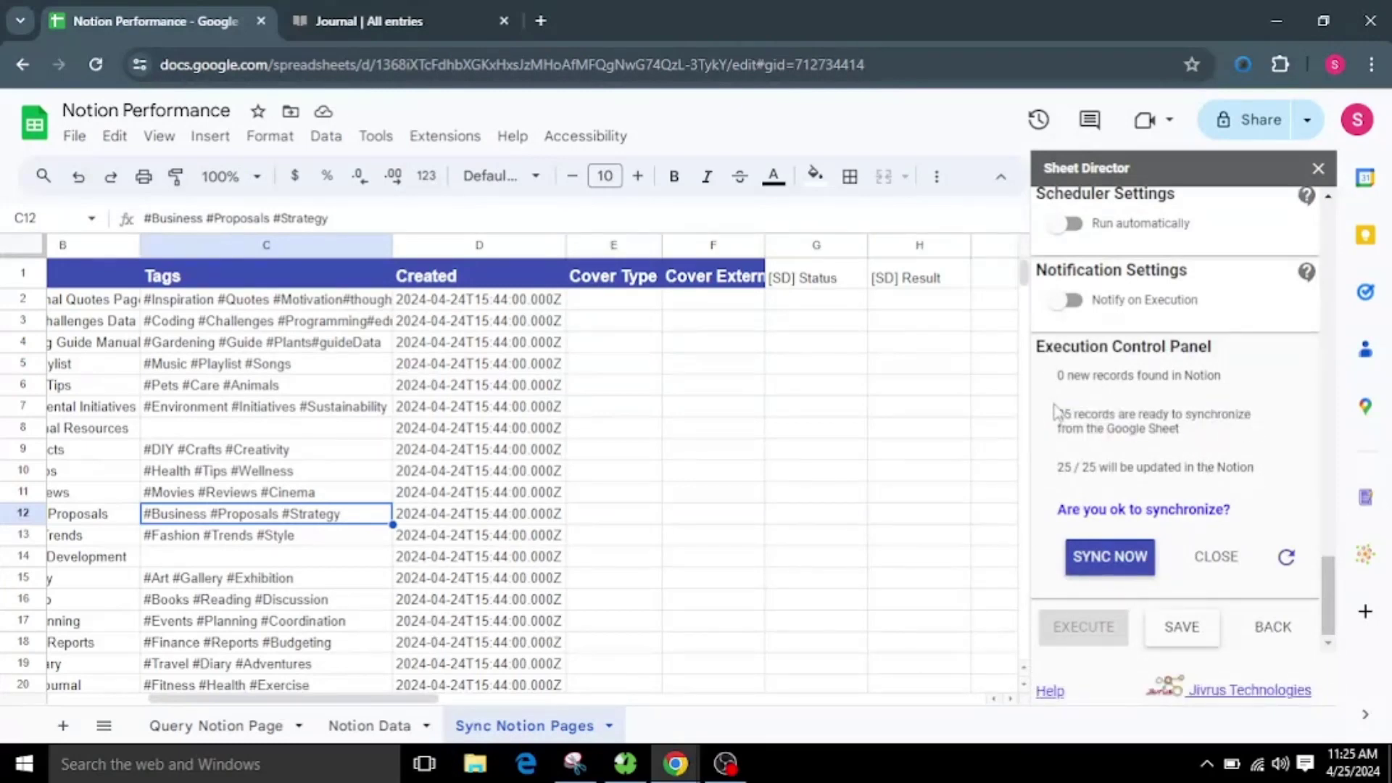
pyautogui.moveTo(1055, 411); pyautogui.dragTo(1176, 433)
pyautogui.click(1199, 437)
pyautogui.moveTo(1059, 482); pyautogui.dragTo(1274, 497)
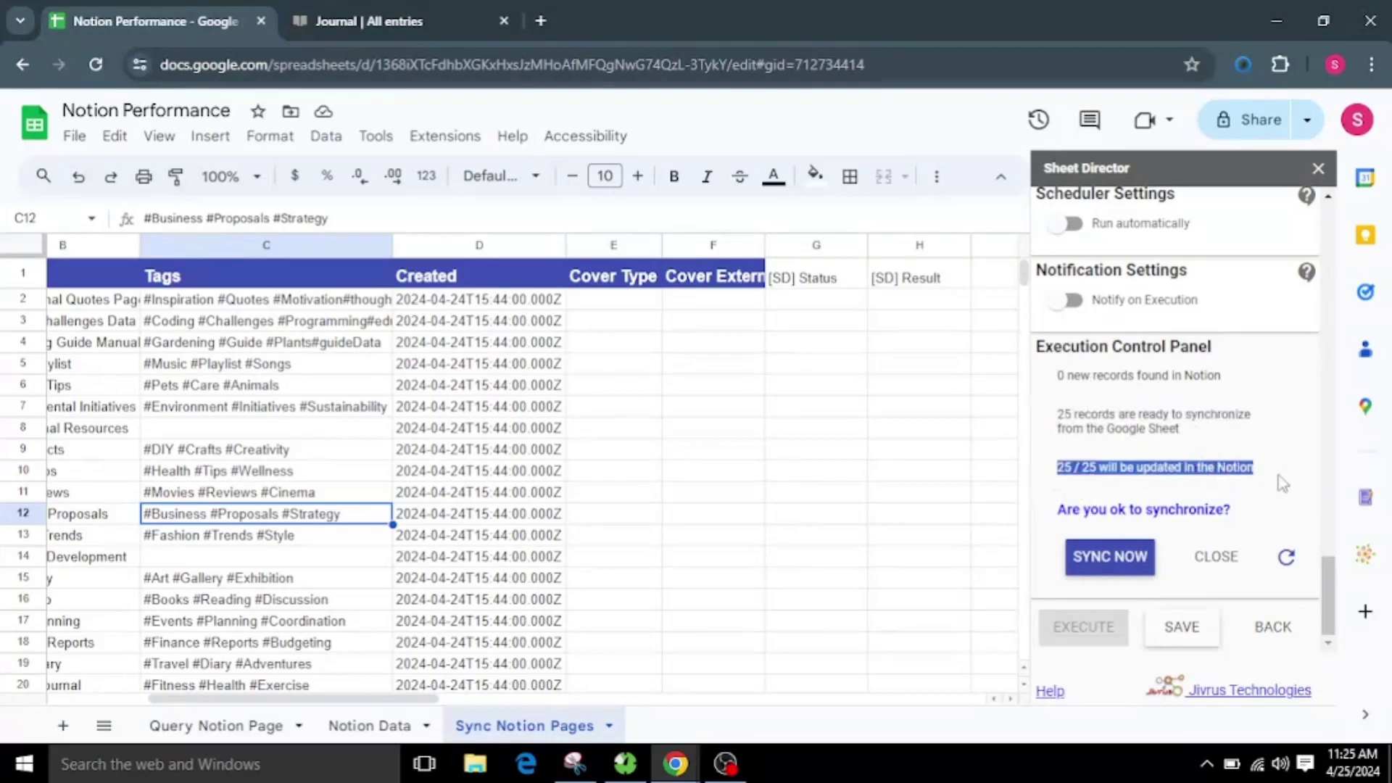
pyautogui.click(1283, 483)
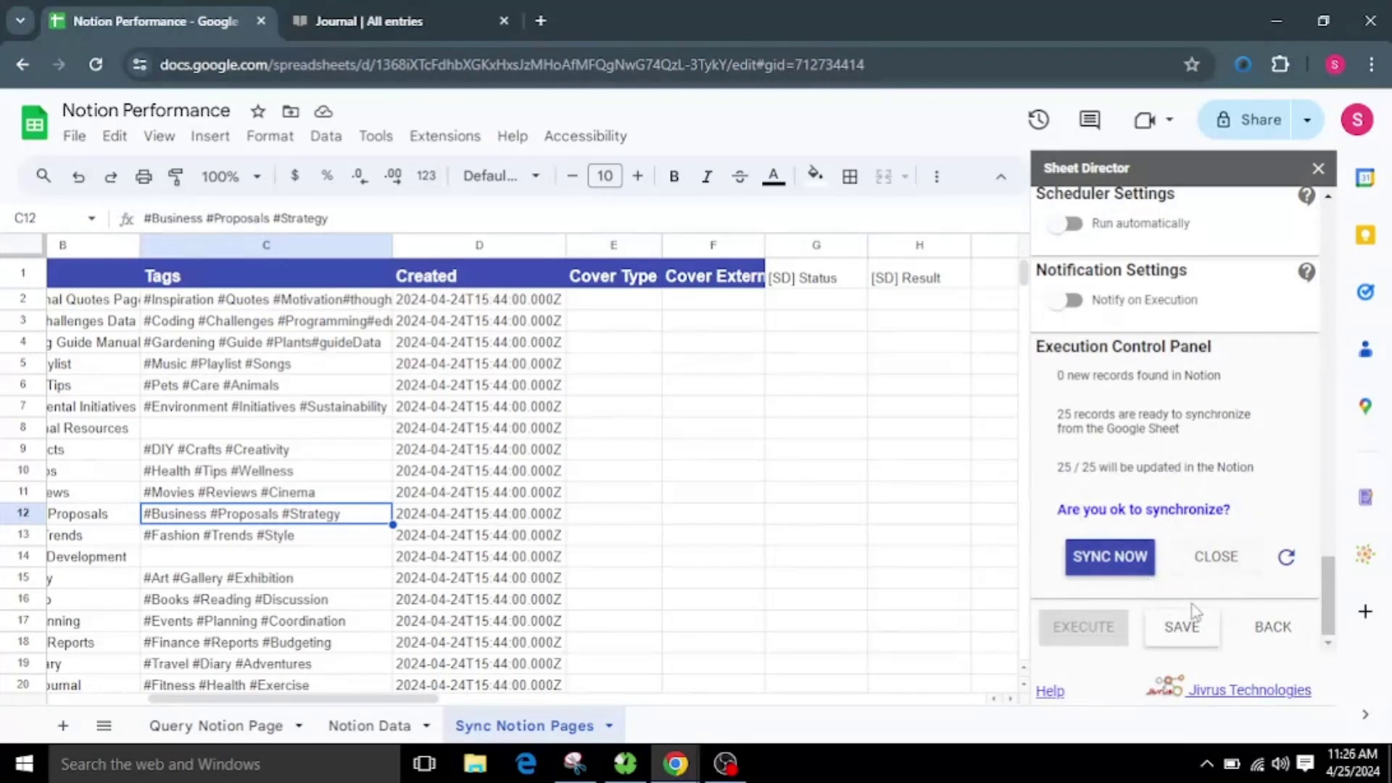
# - Approve the synchronization of the records and check the status values in rows 2 and 5
pyautogui.click(1120, 556)
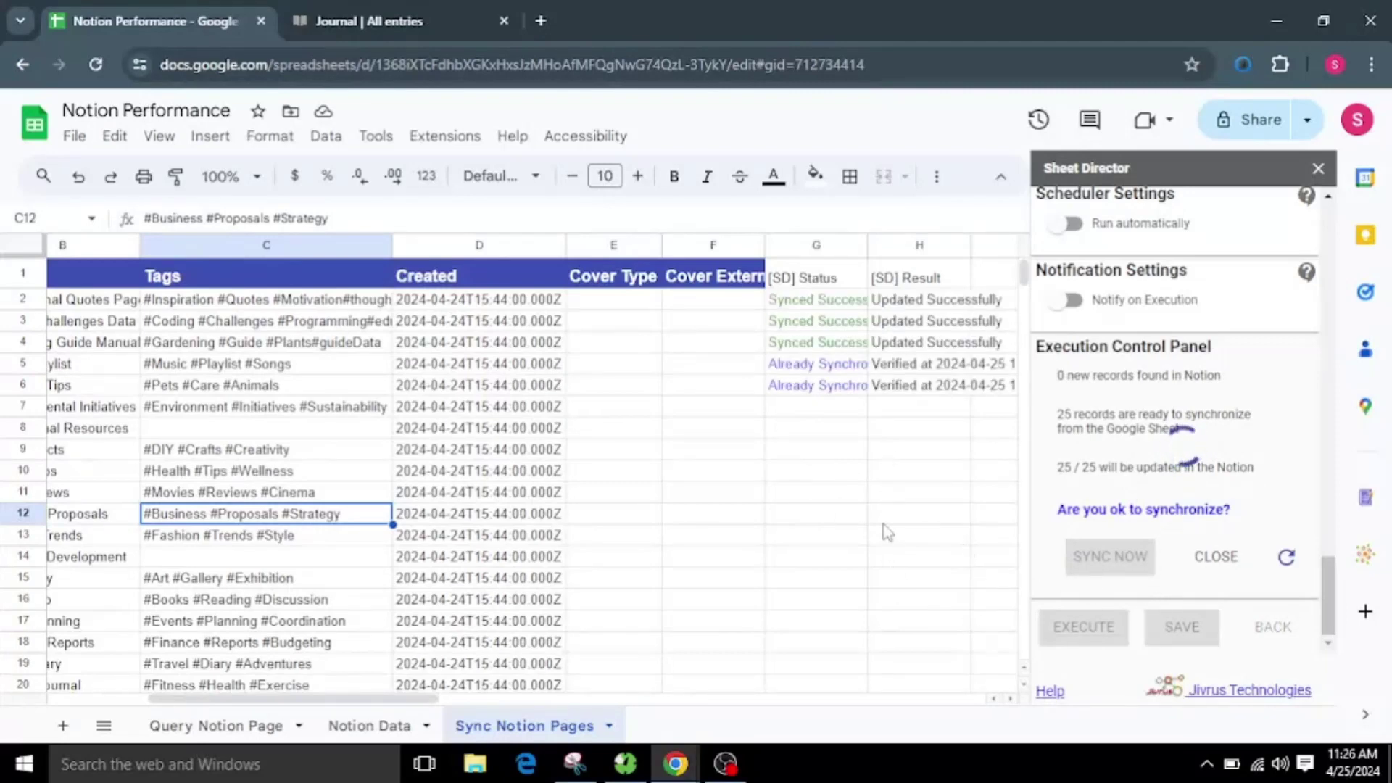
pyautogui.click(827, 301)
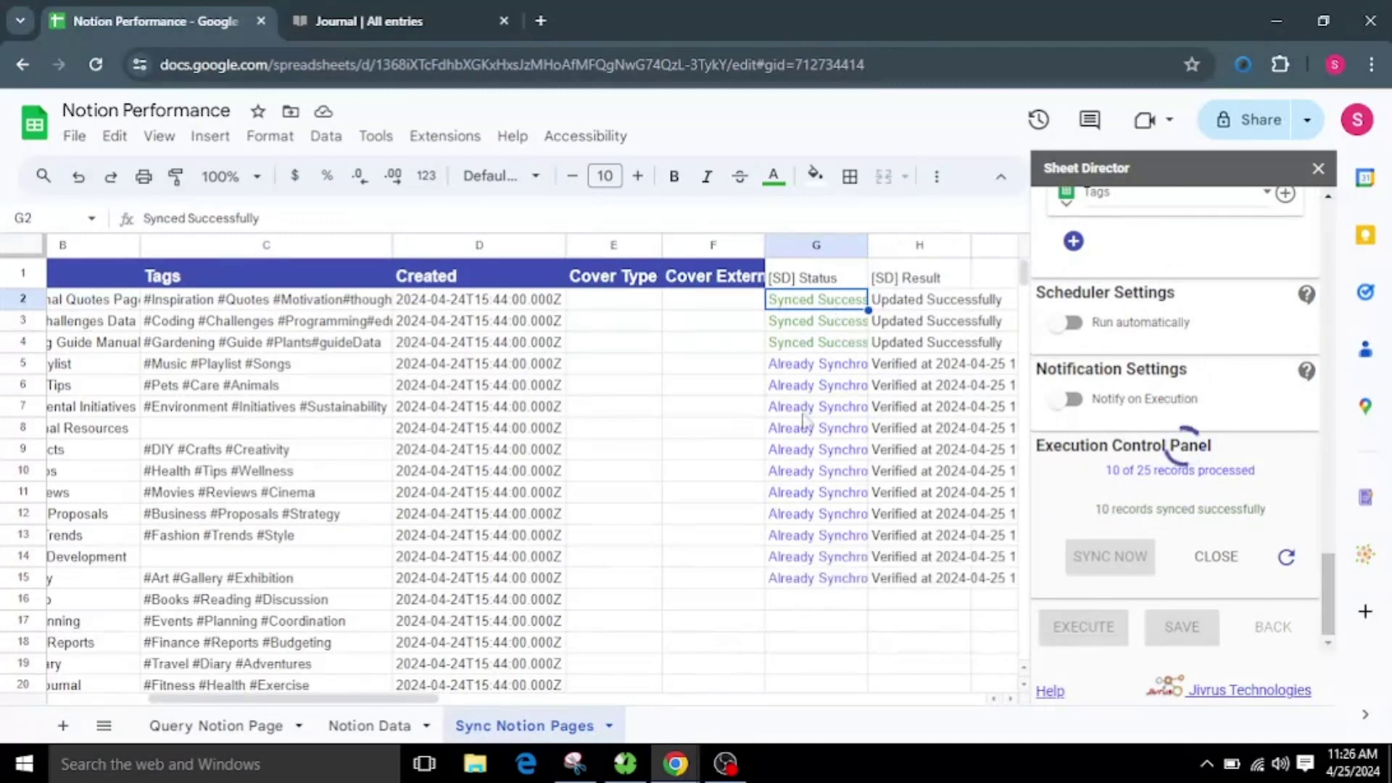
pyautogui.click(824, 366)
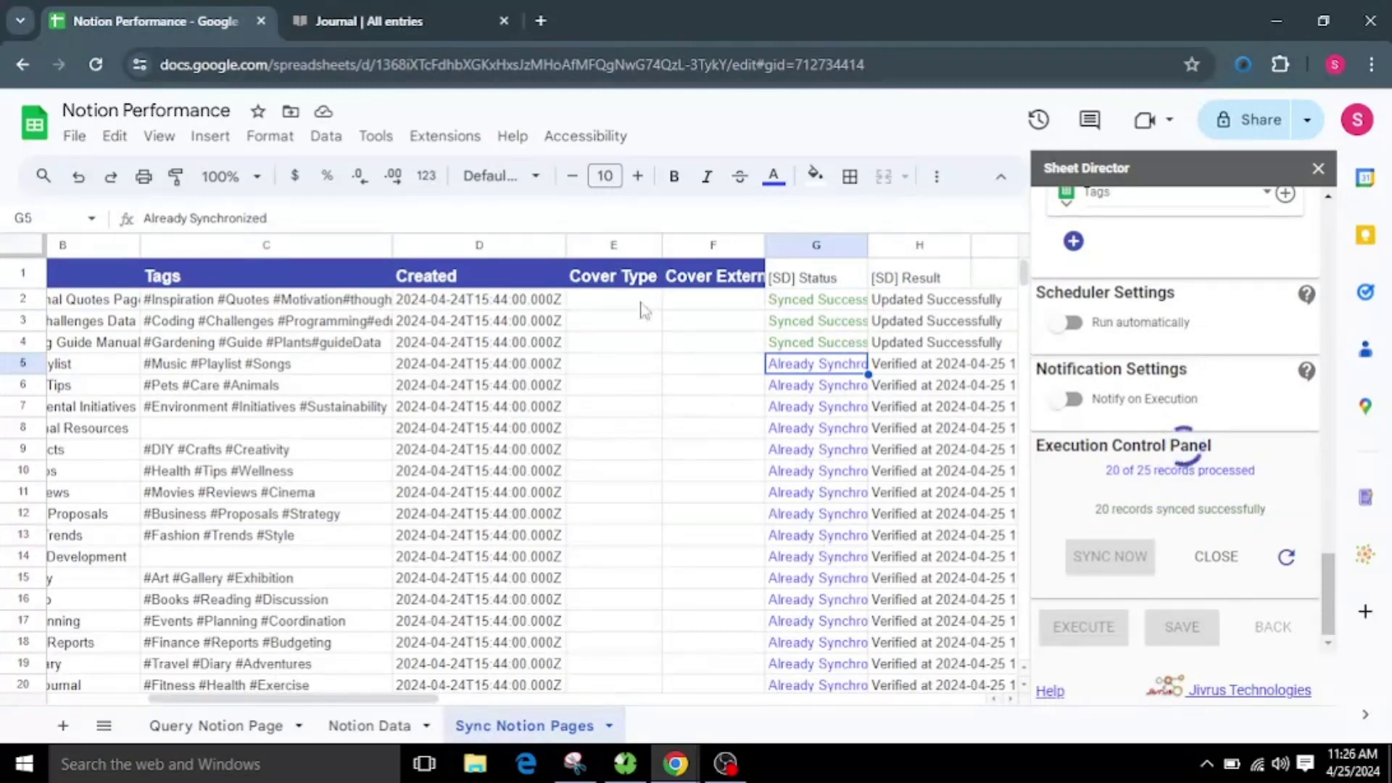
# - Check the synchronized Inspirational Quotes page in Notion, and review the status and result columns in the Google Sheet
pyautogui.click(395, 21)
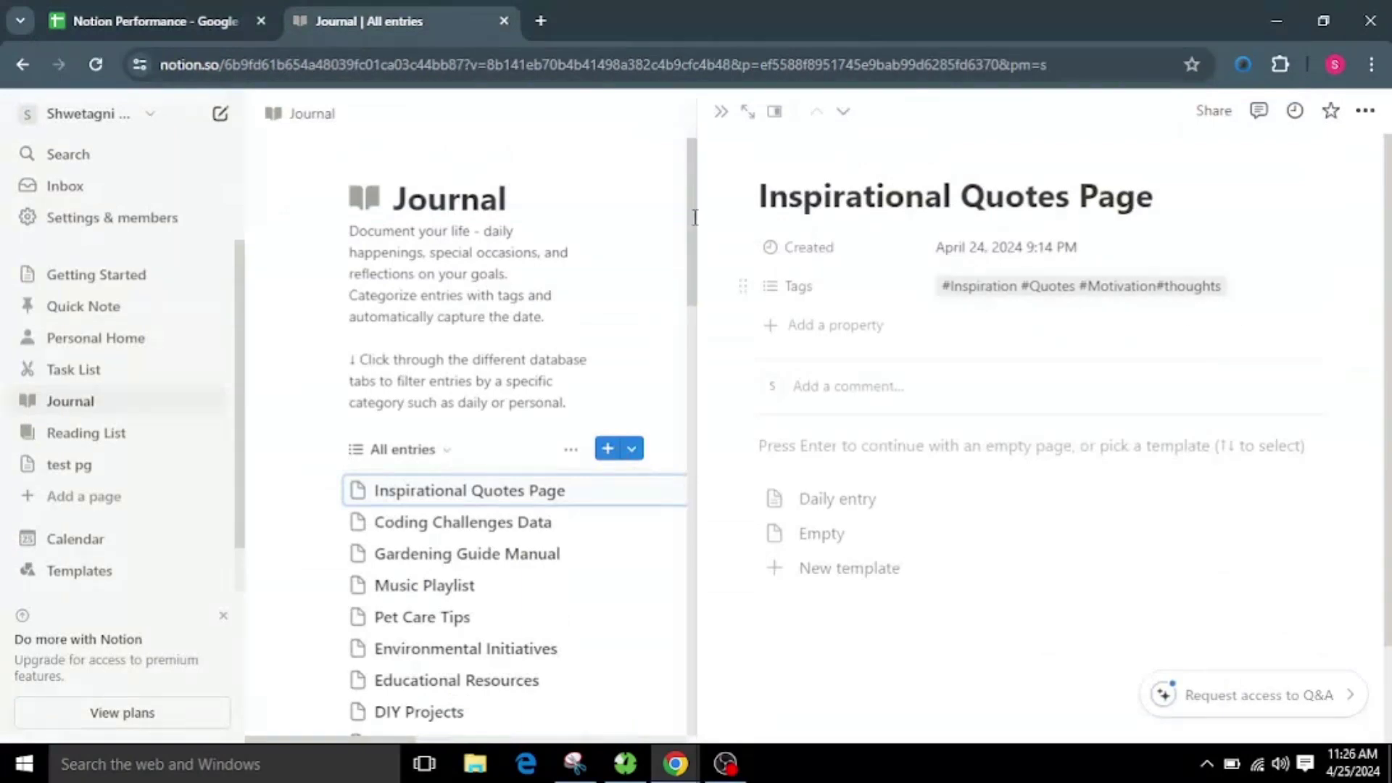
pyautogui.click(165, 10)
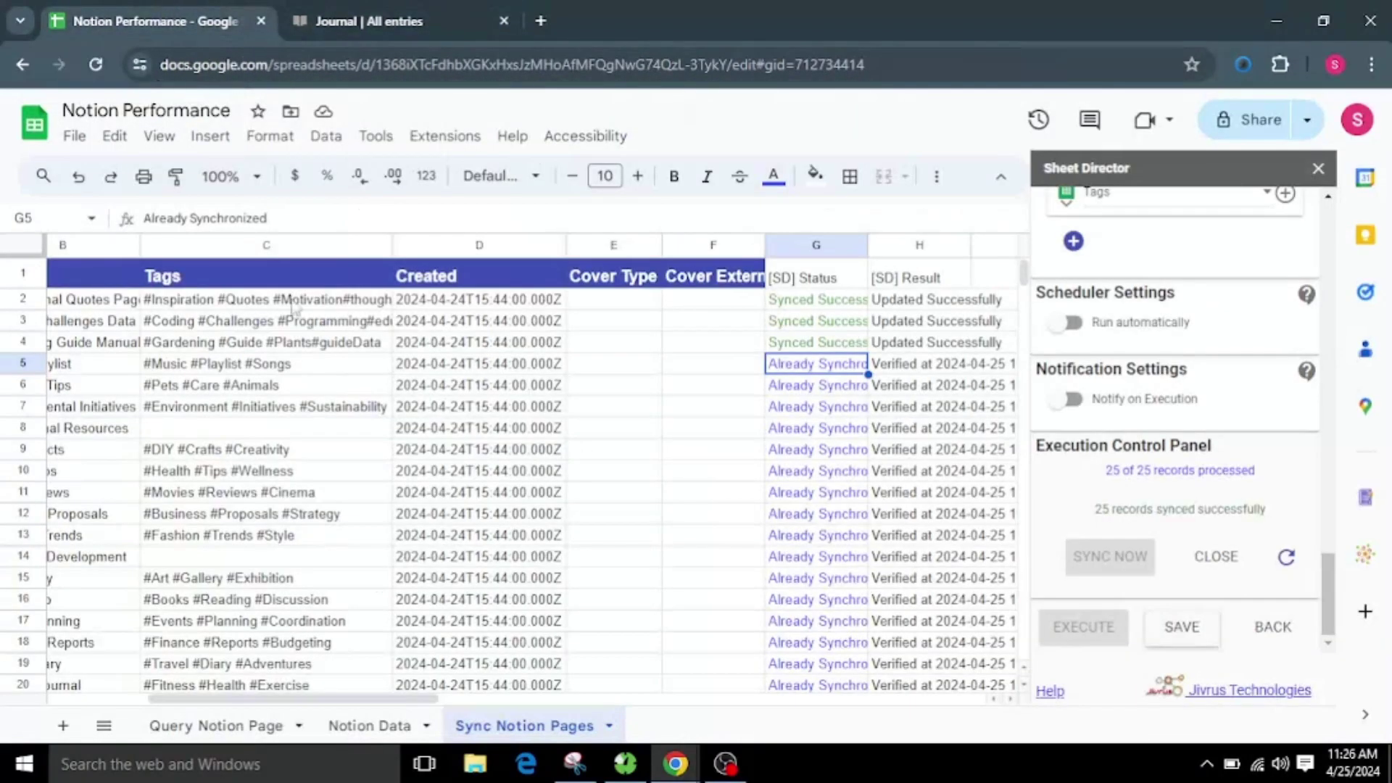
pyautogui.moveTo(402, 698); pyautogui.dragTo(446, 698)
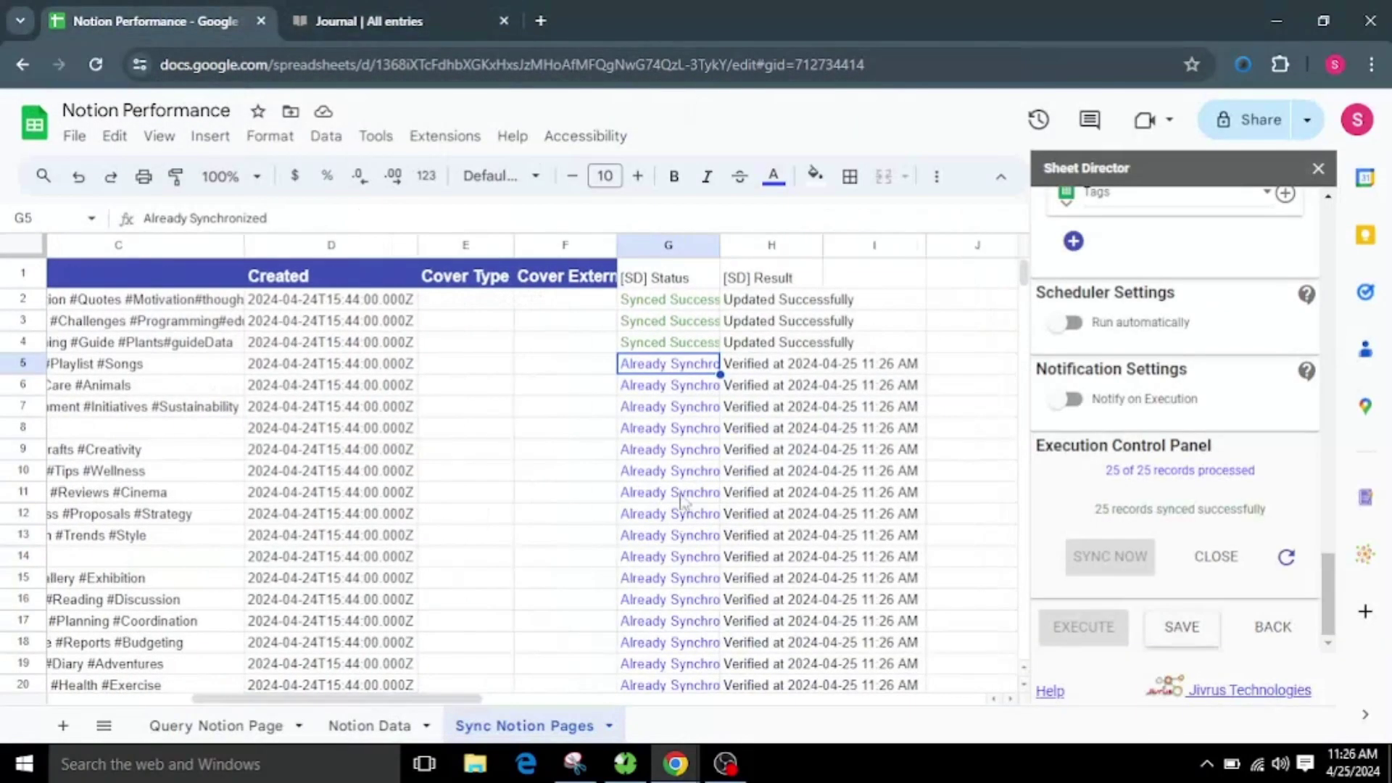
pyautogui.scroll(-5, 687, 493)
pyautogui.scroll(5, 687, 492)
pyautogui.moveTo(453, 698); pyautogui.dragTo(359, 698)
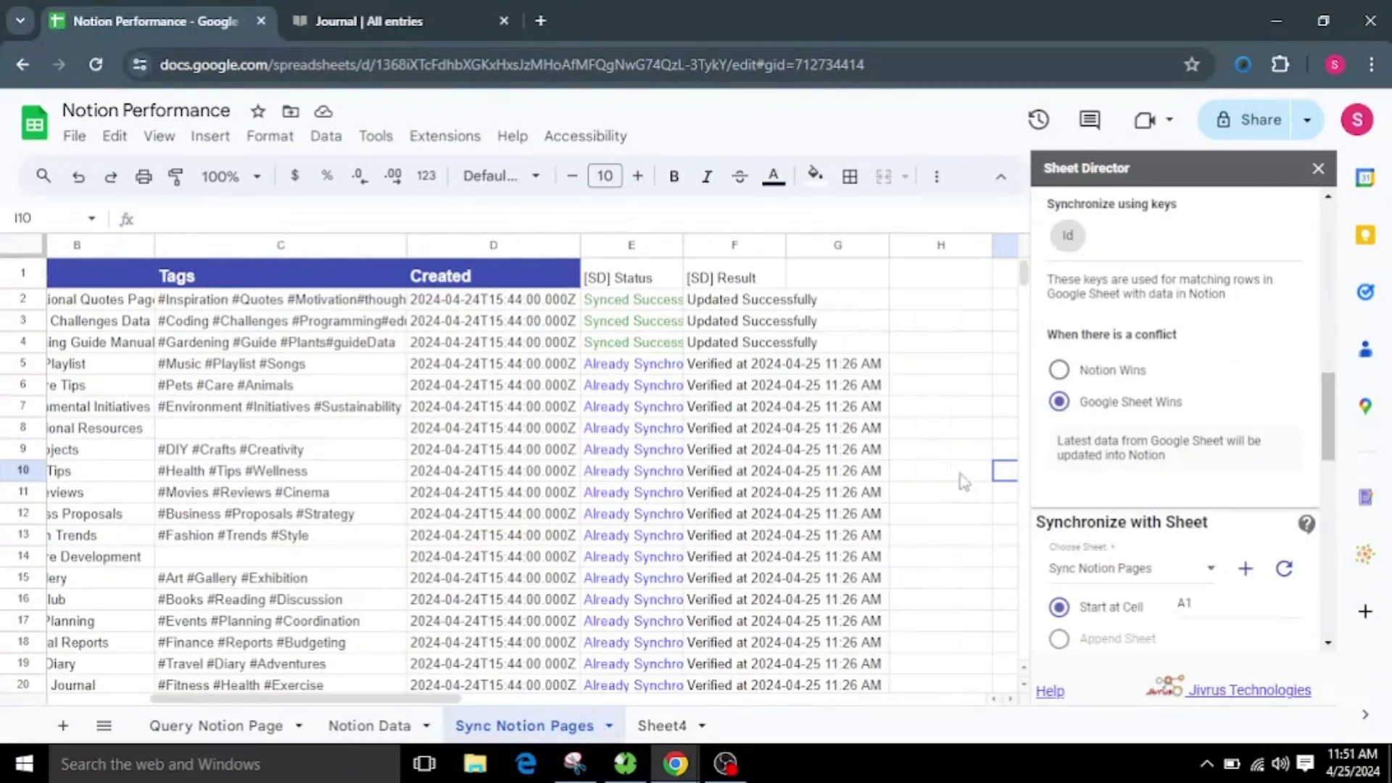
# - Set the conflict handling to Notion Wins and read its description
pyautogui.click(1132, 373)
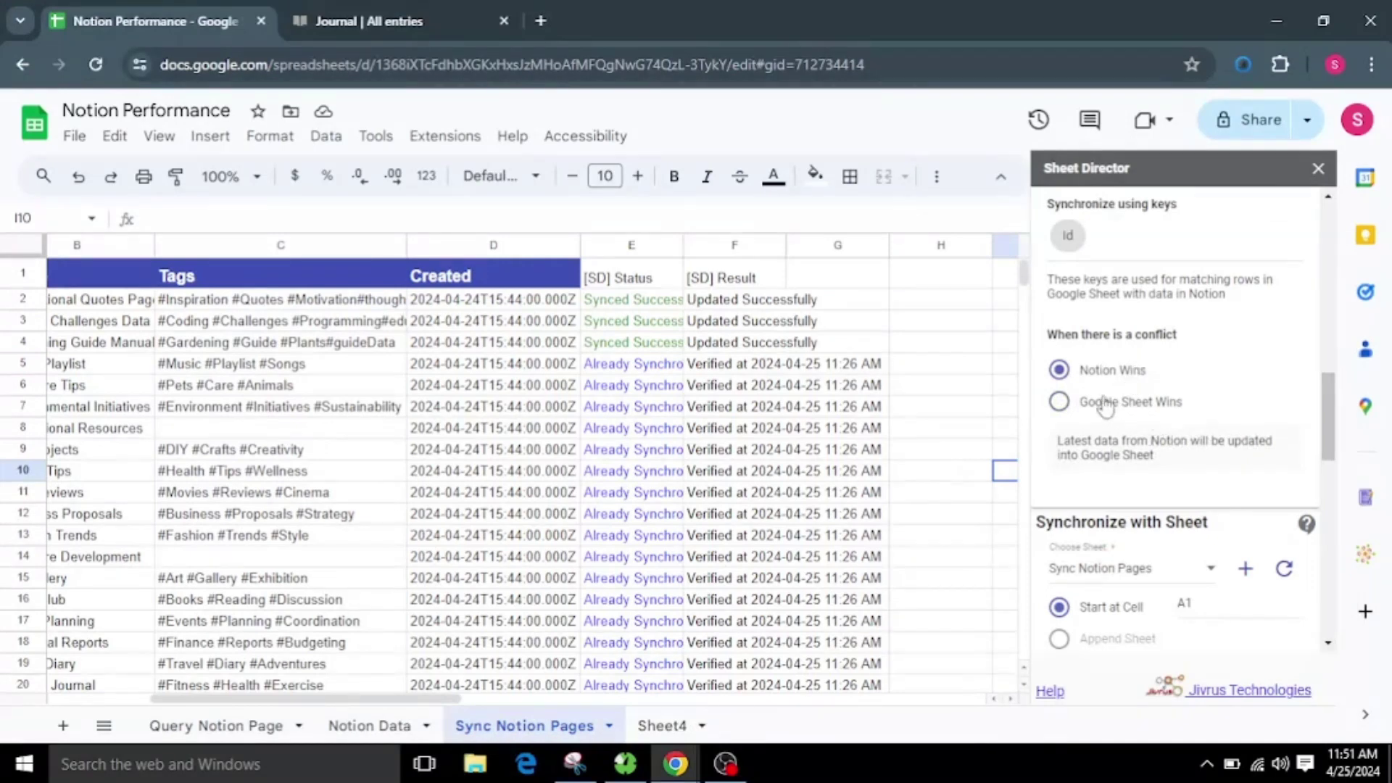
pyautogui.moveTo(1055, 450); pyautogui.dragTo(1183, 470)
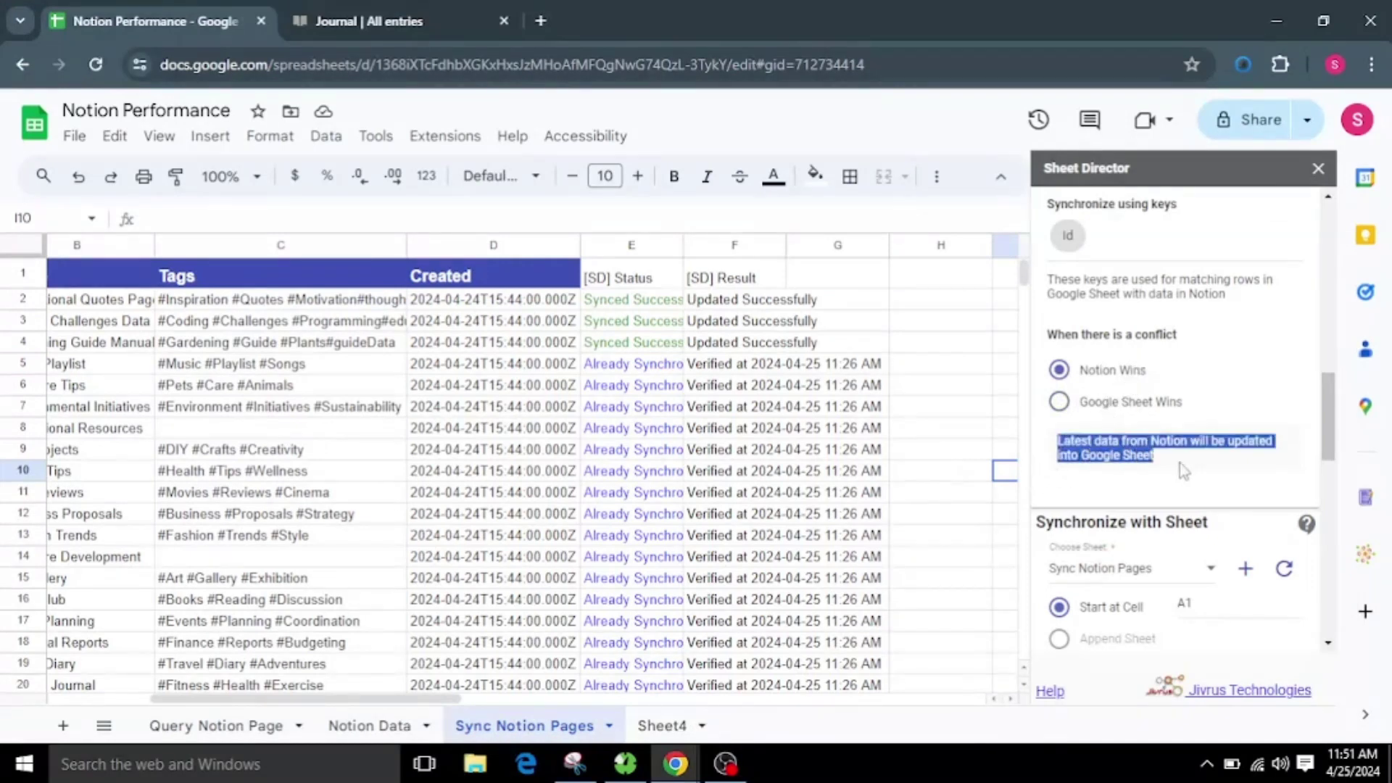
pyautogui.click(1180, 464)
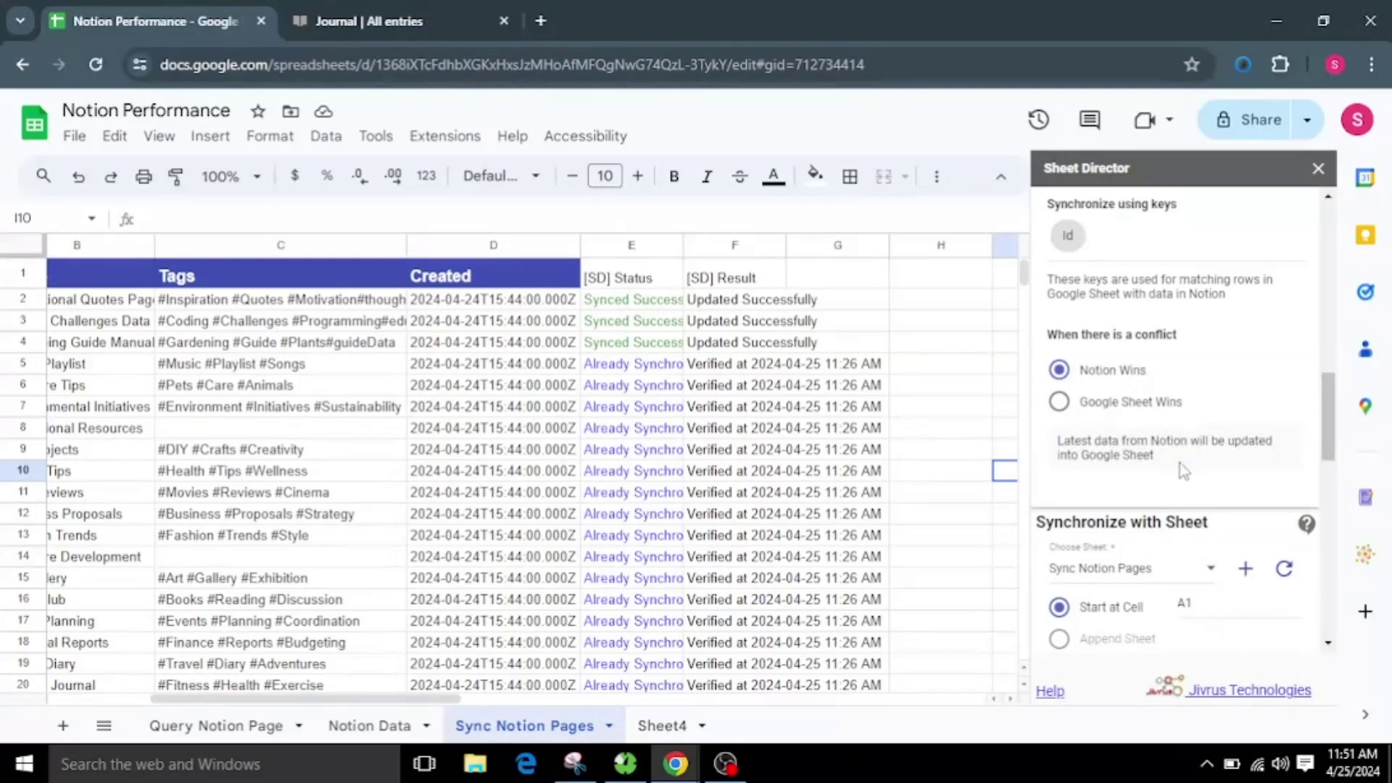
# - Clear the values below the [SD] Status and [SD] Result headers, from E2 to F32
pyautogui.moveTo(655, 308); pyautogui.dragTo(784, 715)
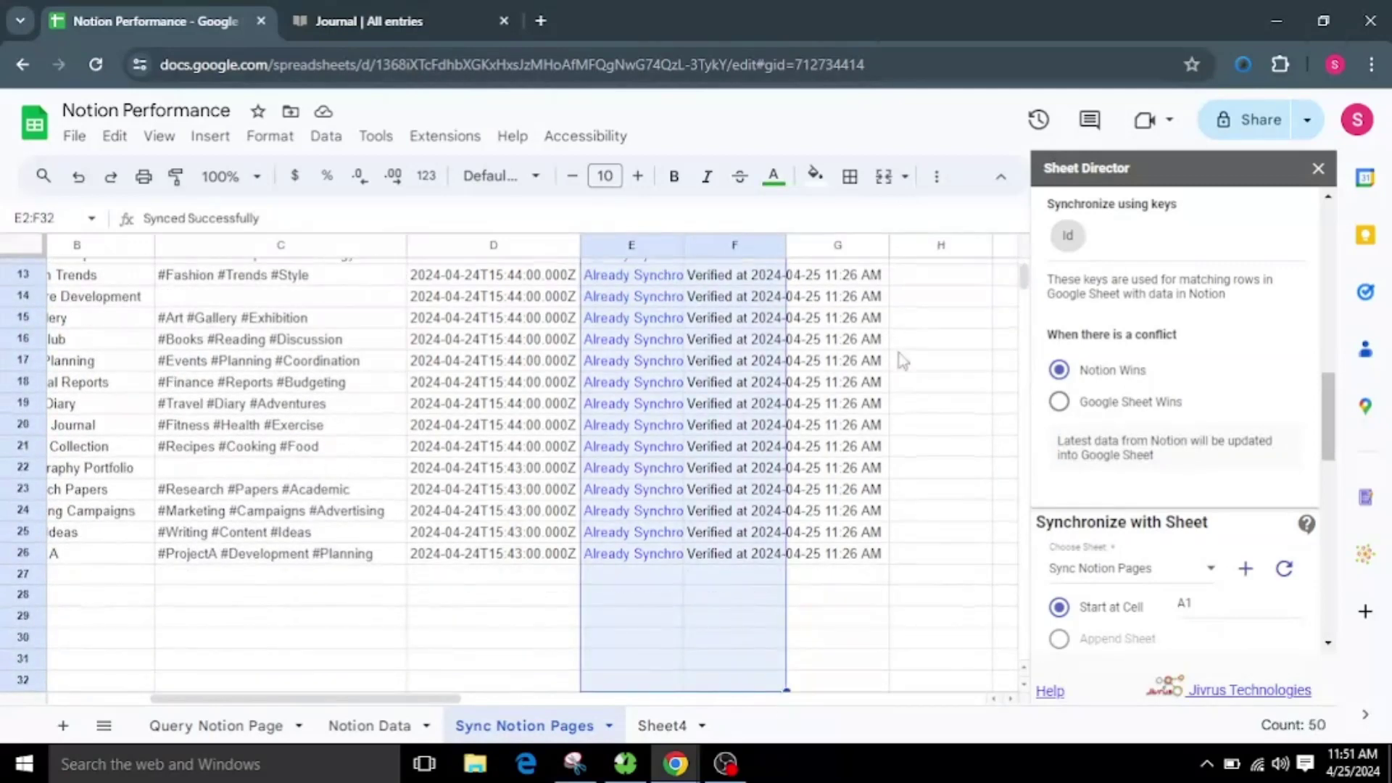
pyautogui.press('Delete')
pyautogui.click(886, 324)
pyautogui.scroll(4, 809, 402)
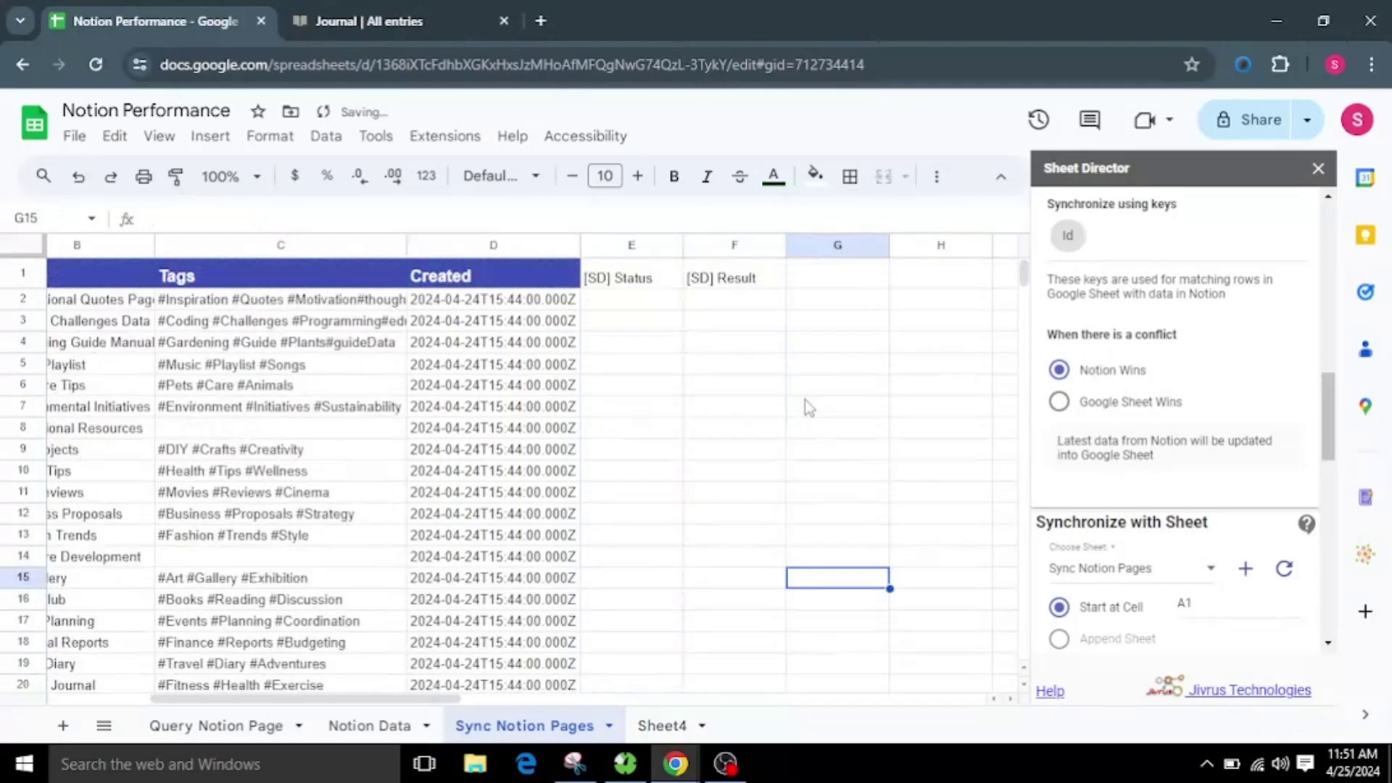
# - Shorten the name in cell B2 to Inspirational Quotes
pyautogui.moveTo(355, 699); pyautogui.dragTo(218, 729)
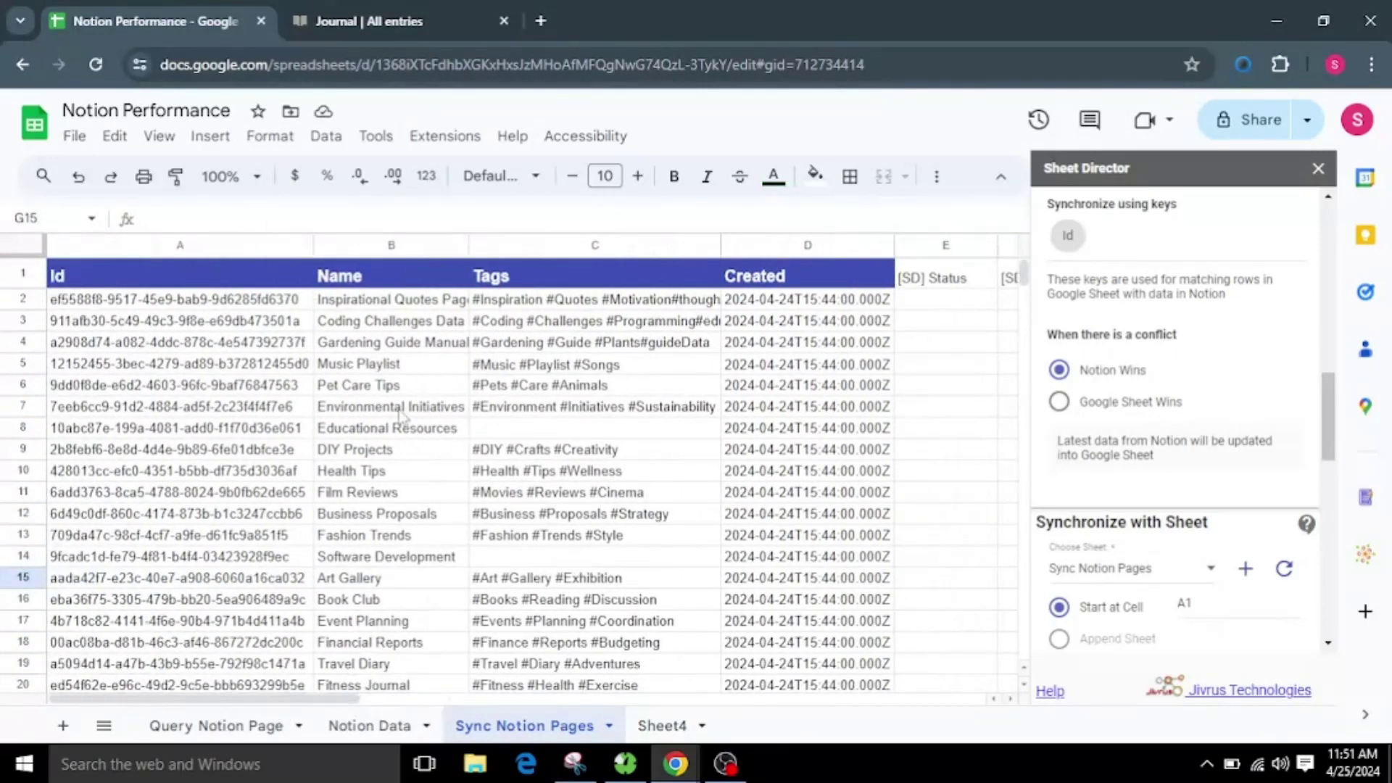
pyautogui.click(431, 300)
pyautogui.press('BackSpace')
pyautogui.press('BackSpace')
pyautogui.press('BackSpace')
pyautogui.press('BackSpace')
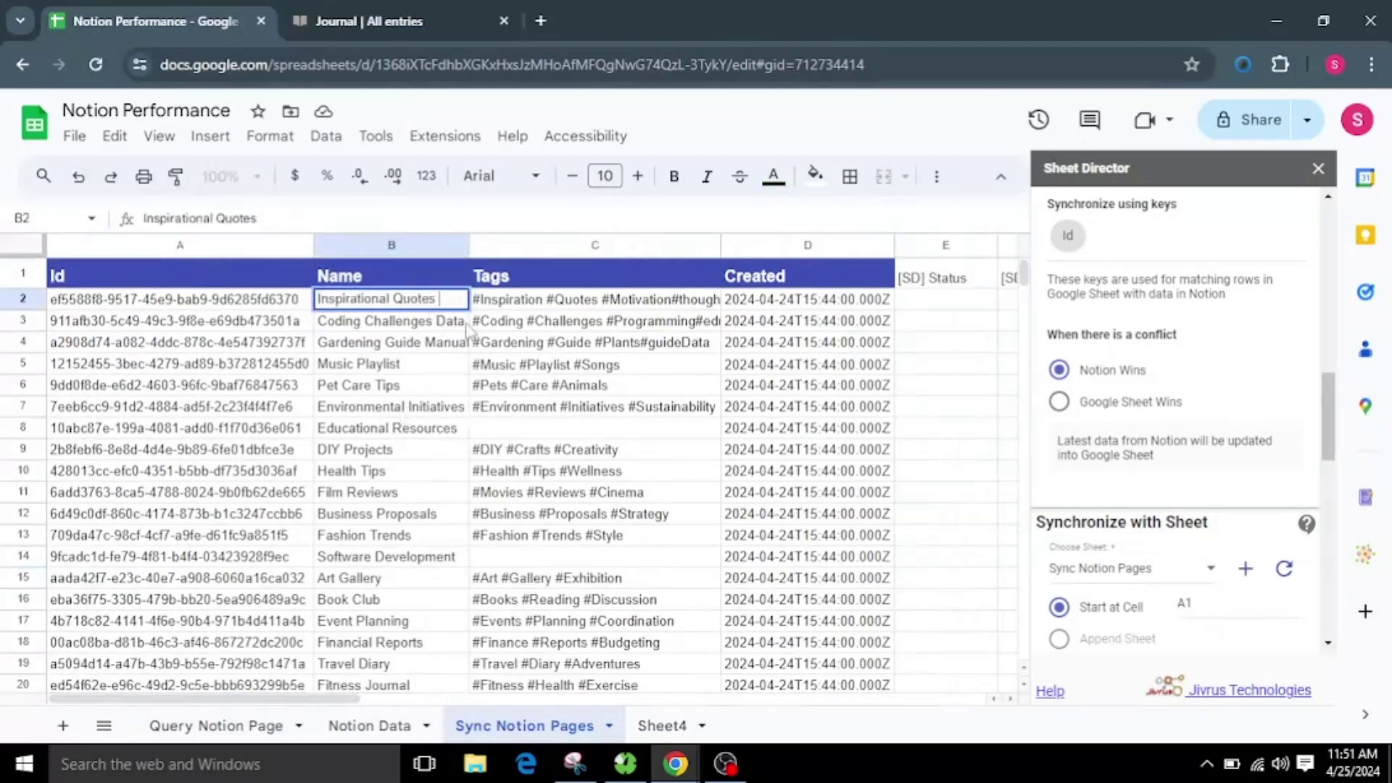
# - Trim the tags in cell C2 to #Inspiration #Quotes #Motivation
pyautogui.press('Tab')
pyautogui.press('Return')
pyautogui.press('BackSpace')
pyautogui.press('BackSpace')
pyautogui.press('BackSpace')
pyautogui.press('BackSpace')
pyautogui.press('BackSpace')
pyautogui.press('BackSpace')
pyautogui.press('BackSpace')
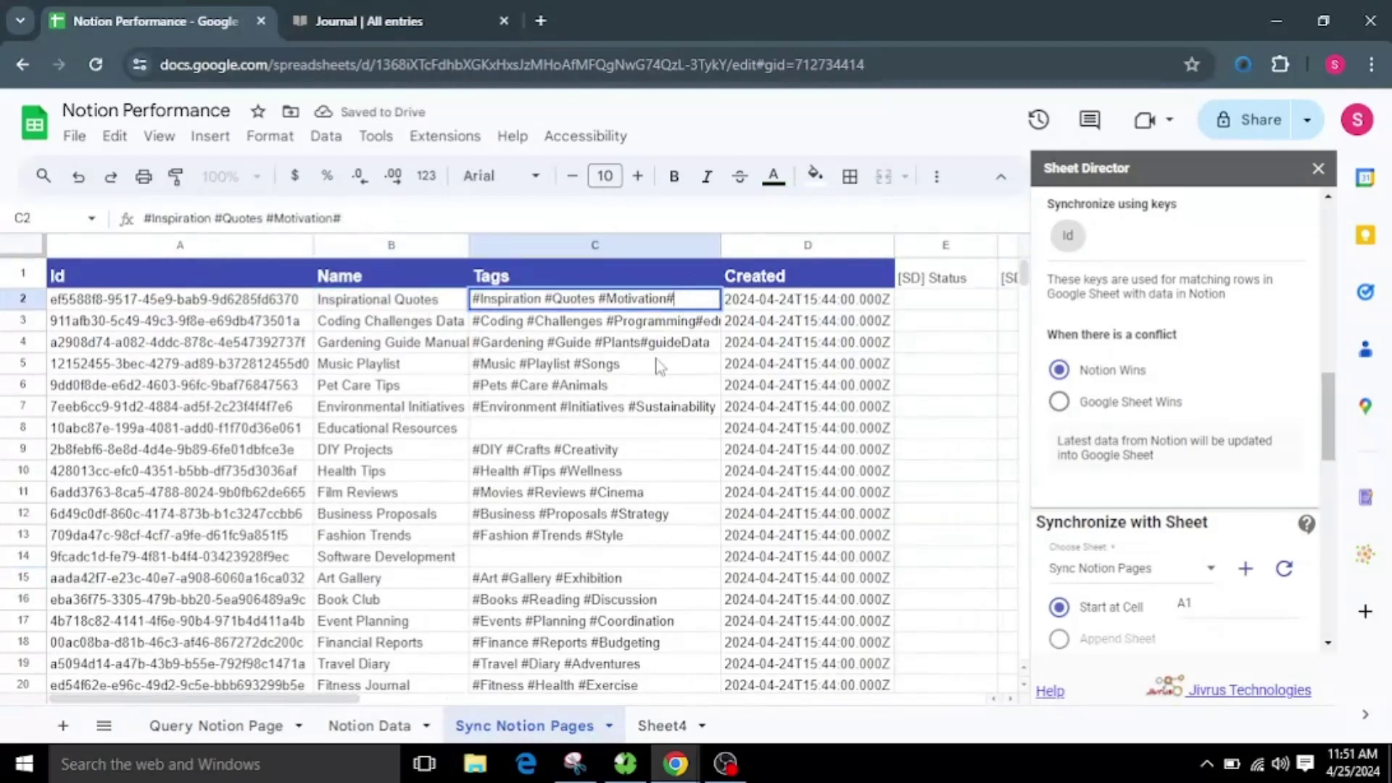
pyautogui.press('Return')
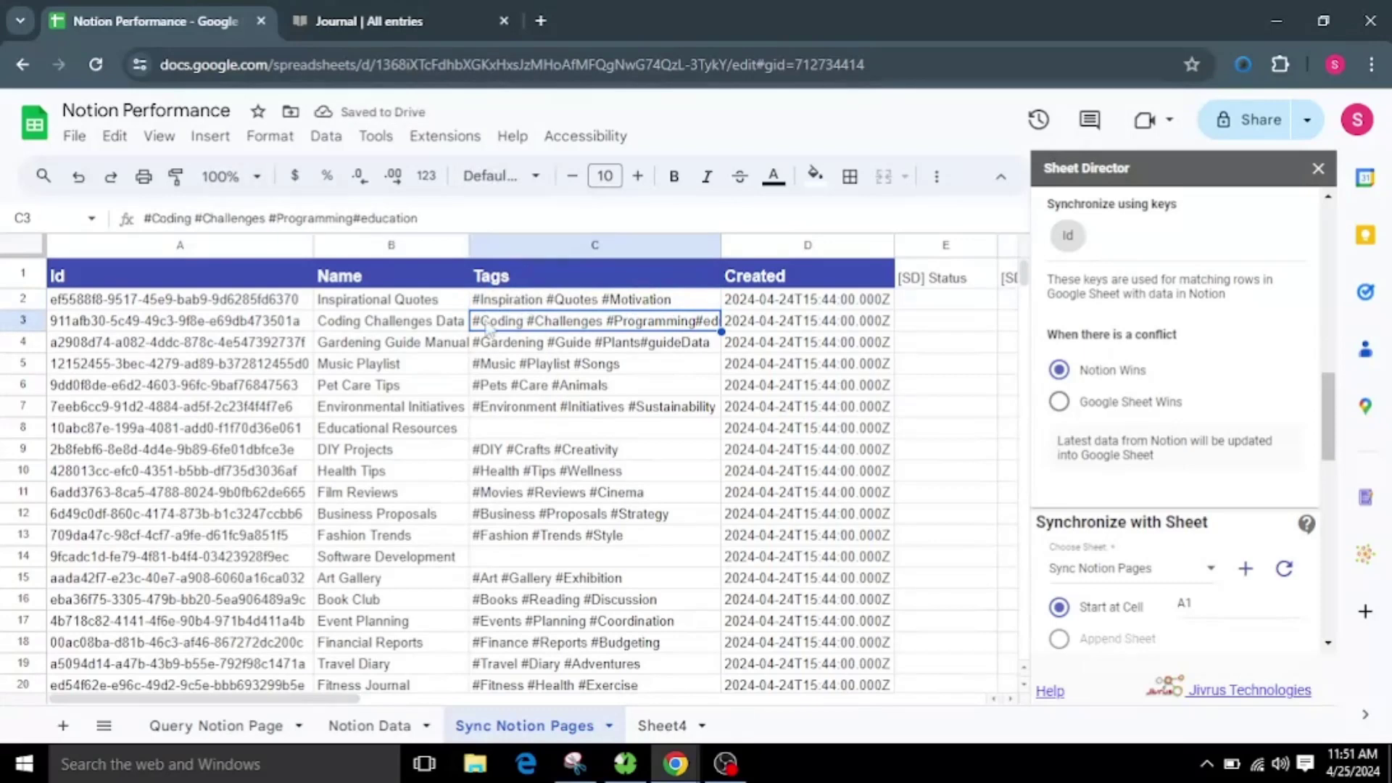
# - Execute the Notion Wins synchronization on the Sync Notion Pages sheet and approve syncing its records
pyautogui.moveTo(292, 700); pyautogui.dragTo(395, 702)
pyautogui.scroll(-3, 1142, 529)
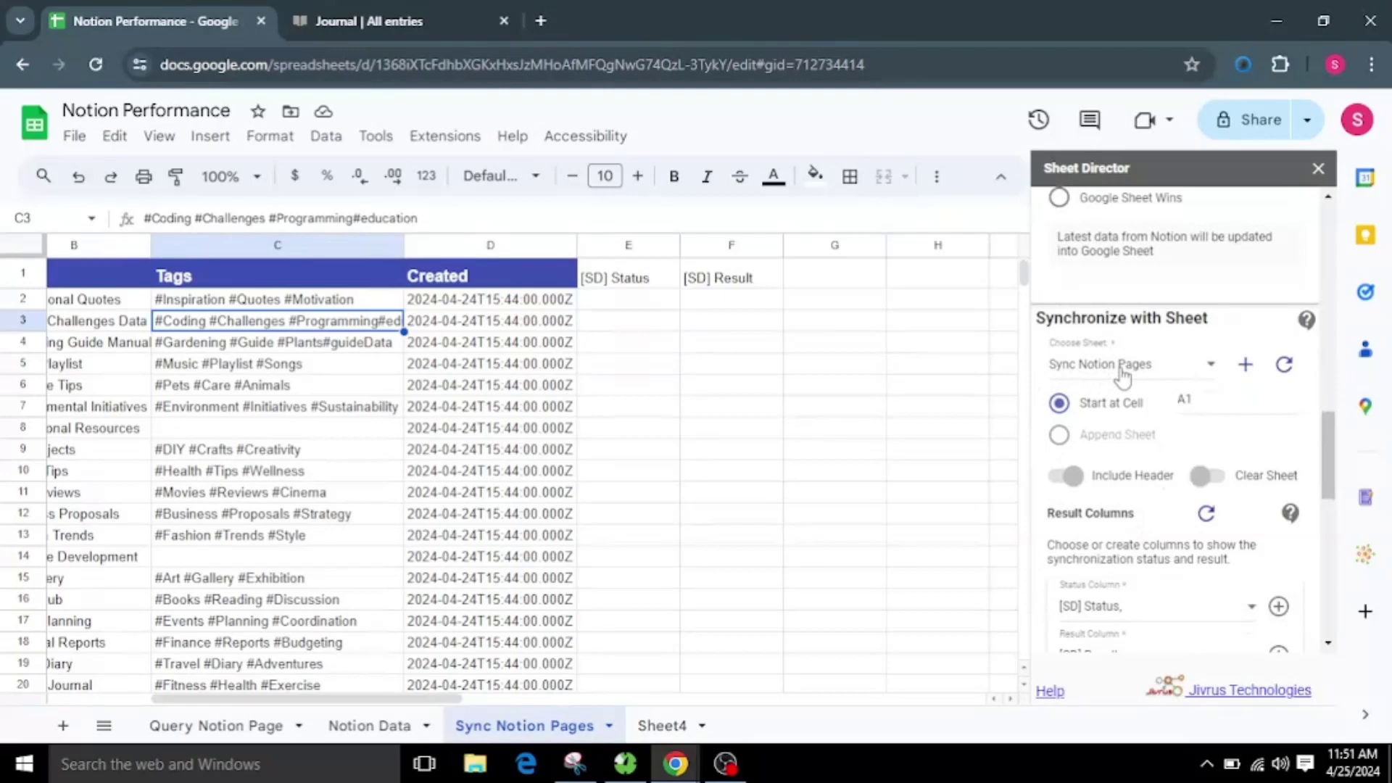
pyautogui.click(1218, 405)
pyautogui.scroll(-9, 1206, 474)
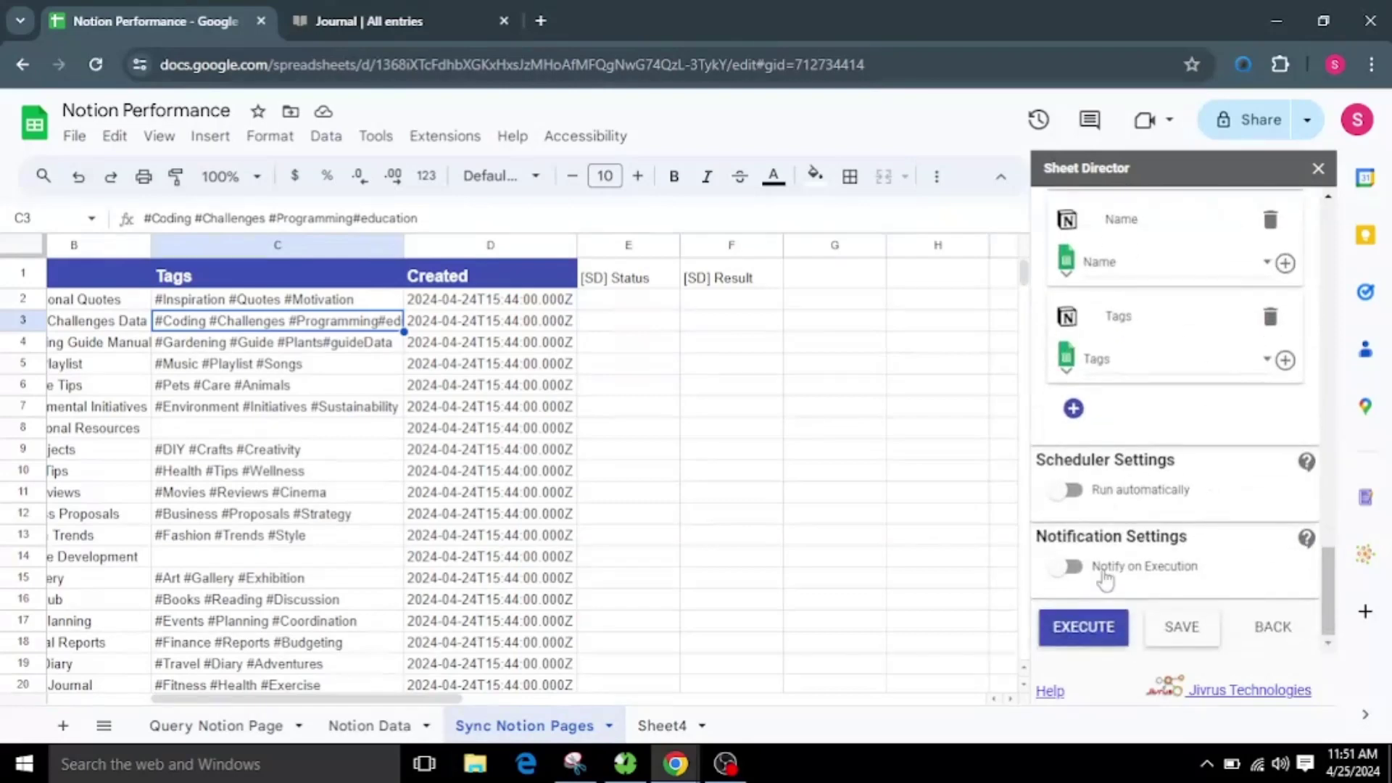
pyautogui.click(1095, 635)
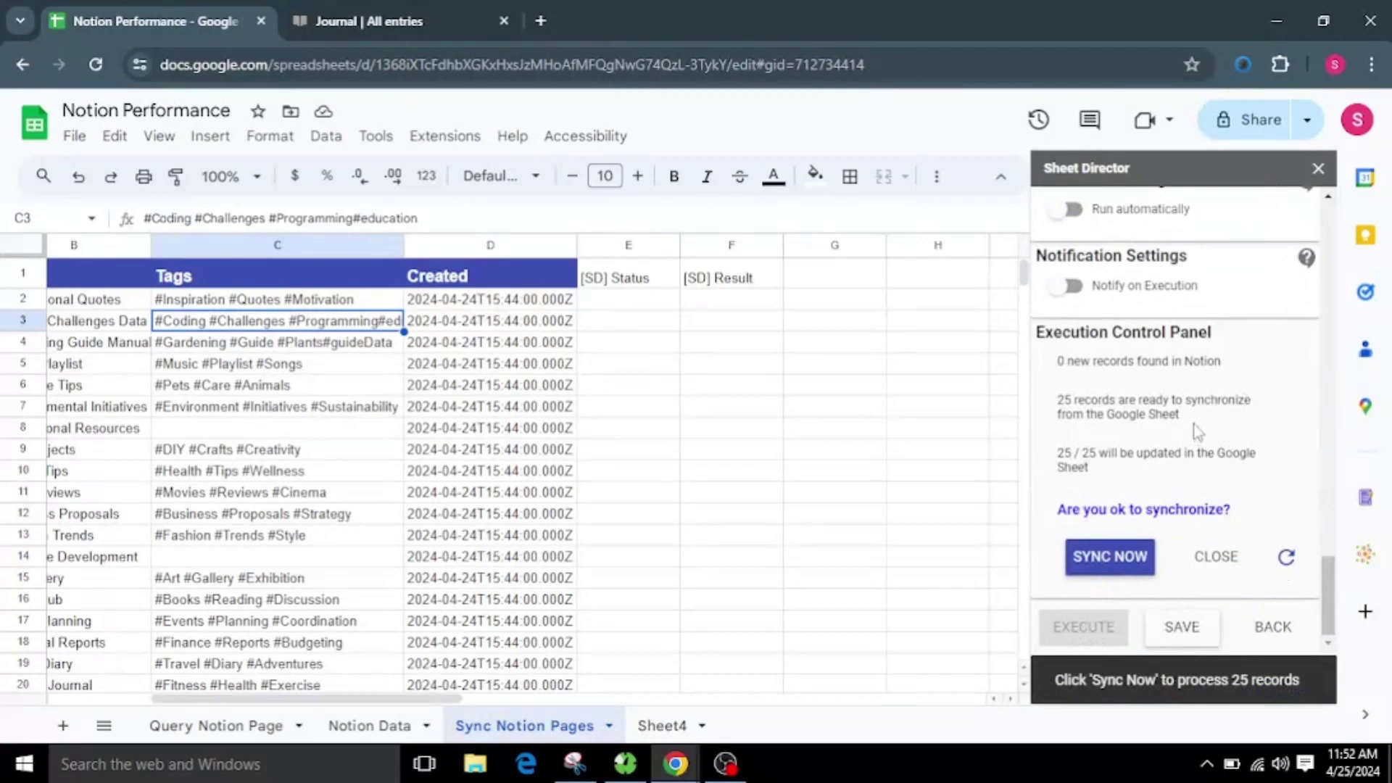
pyautogui.click(1108, 563)
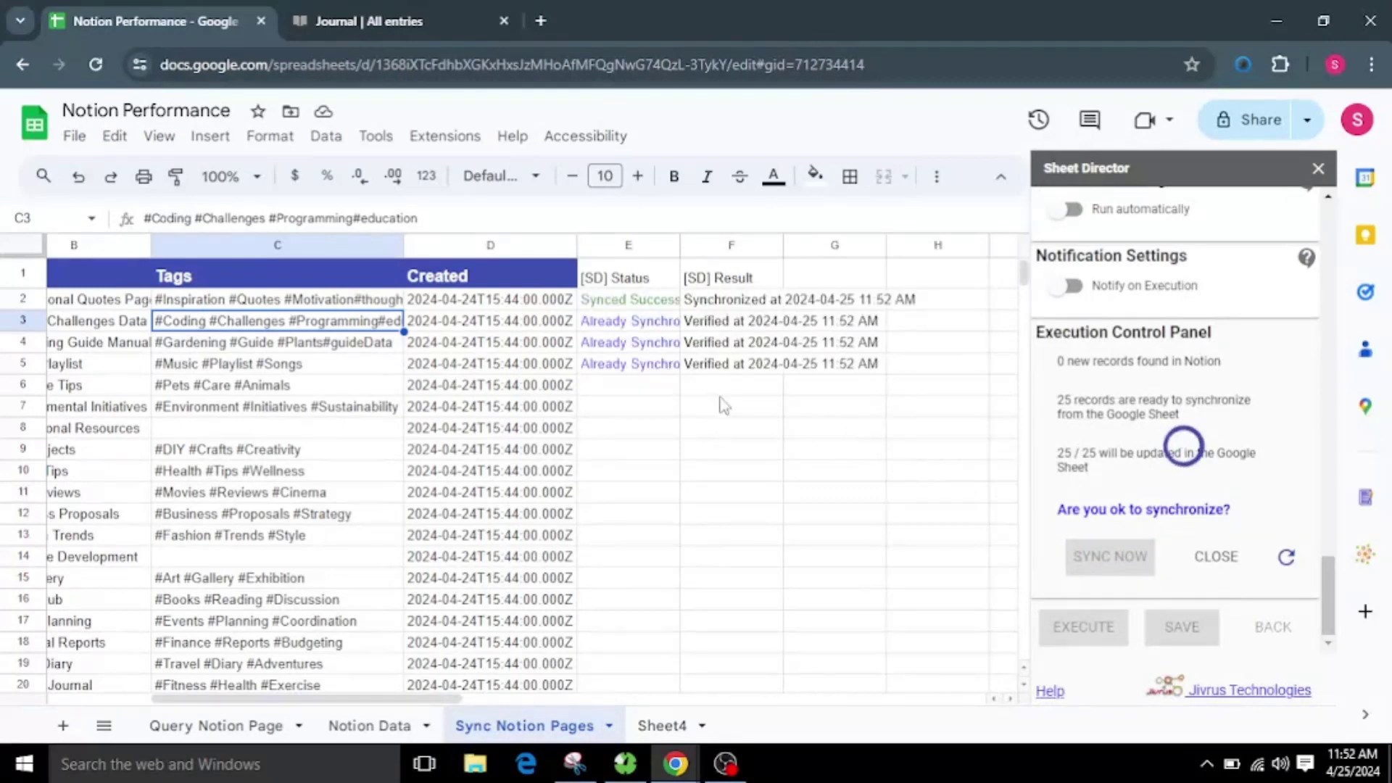
# - Check the name and tags in row 2 against the Notion data, and review the status of the other rows
pyautogui.moveTo(435, 698); pyautogui.dragTo(368, 707)
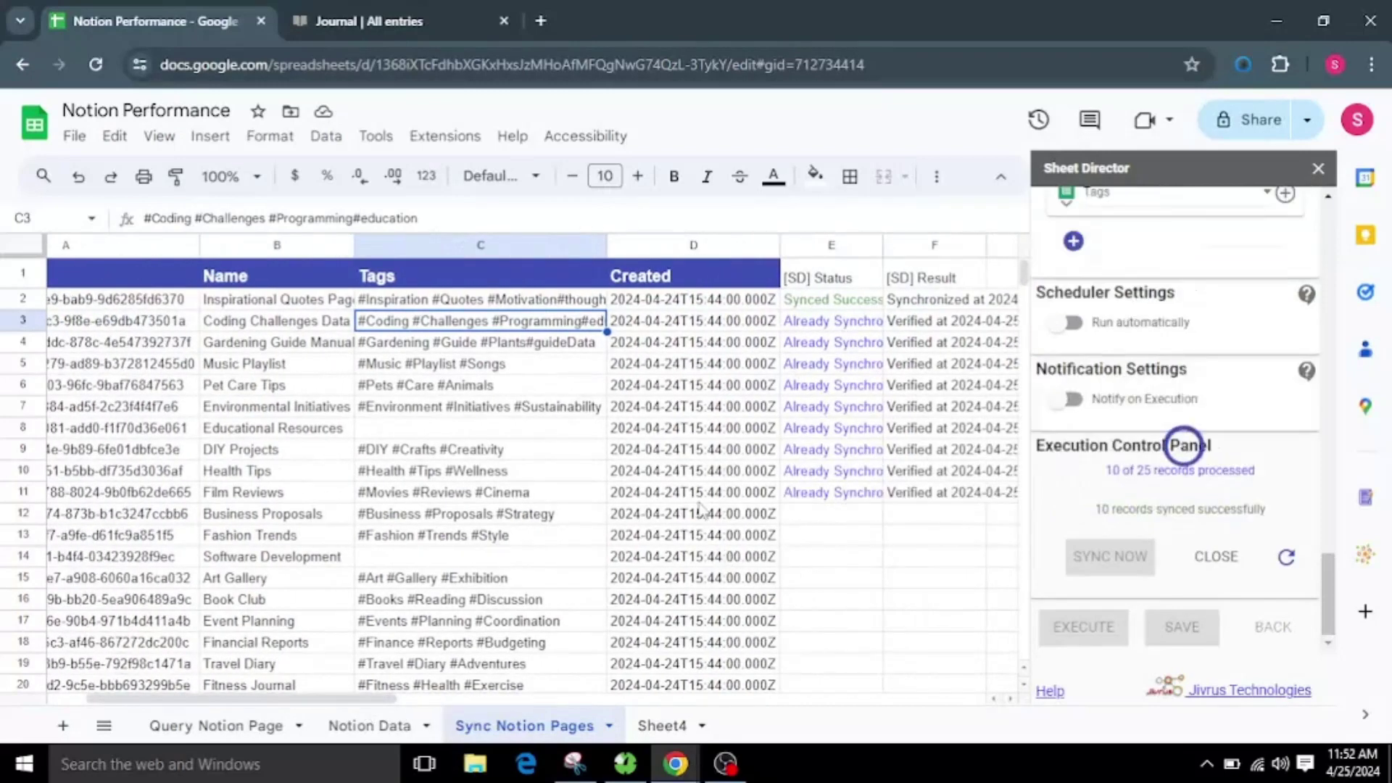
pyautogui.click(228, 283)
pyautogui.click(250, 301)
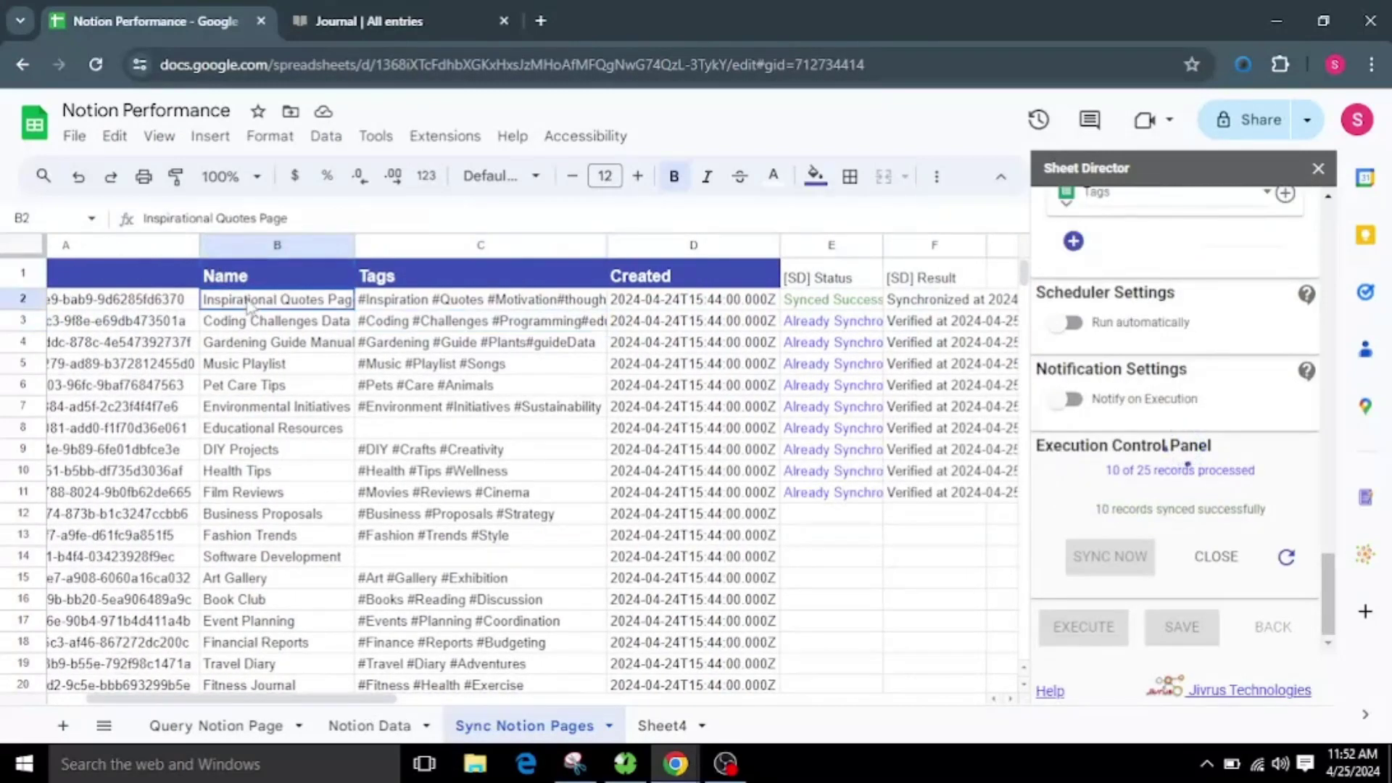
pyautogui.click(461, 306)
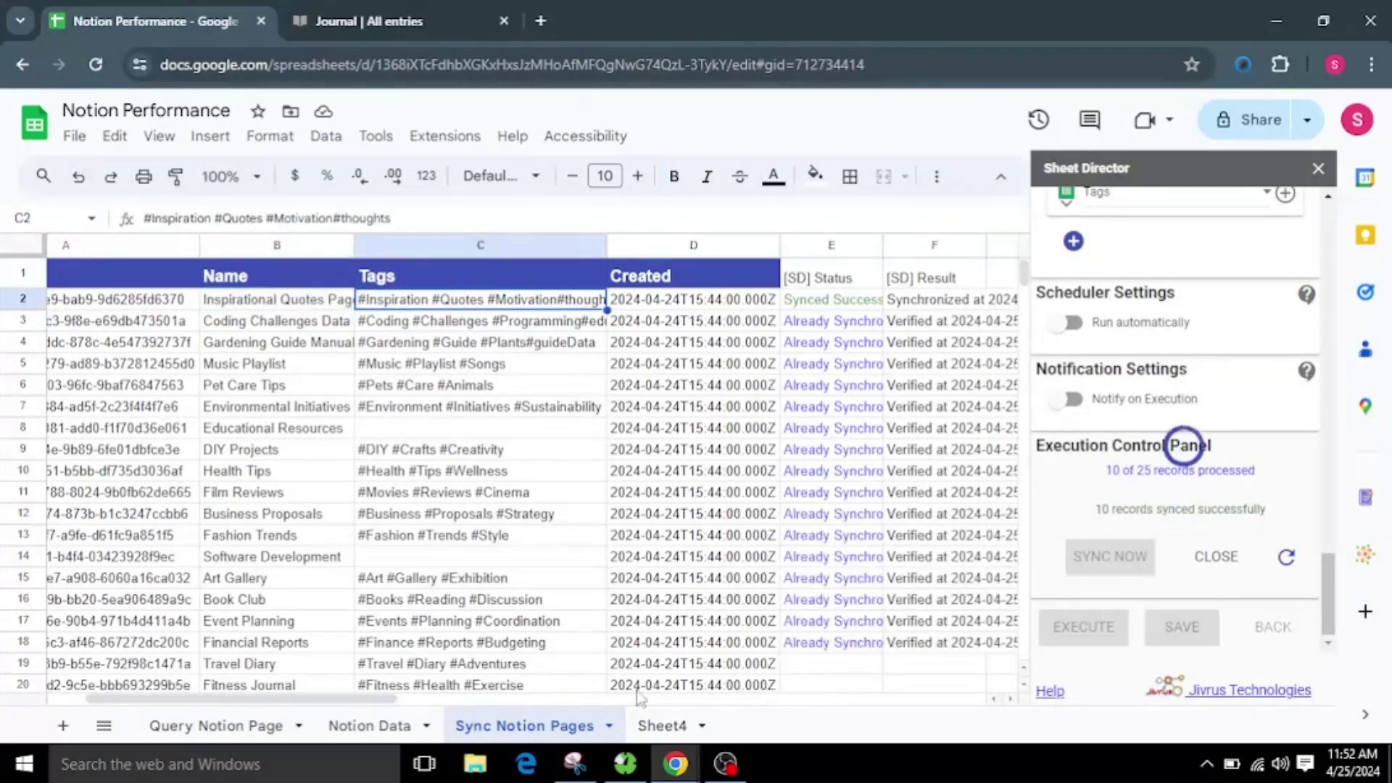
pyautogui.click(841, 584)
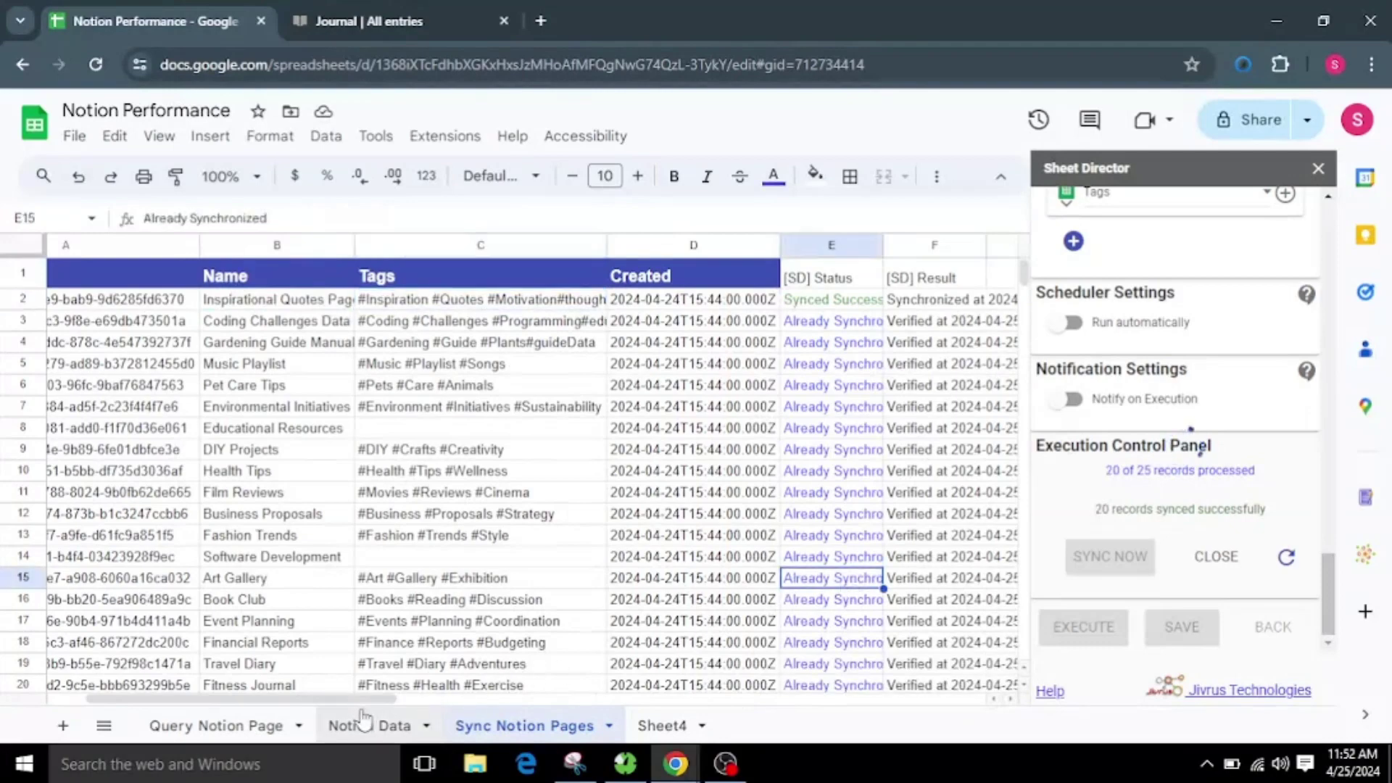
pyautogui.moveTo(377, 703); pyautogui.dragTo(340, 702)
pyautogui.scroll(-3, 310, 556)
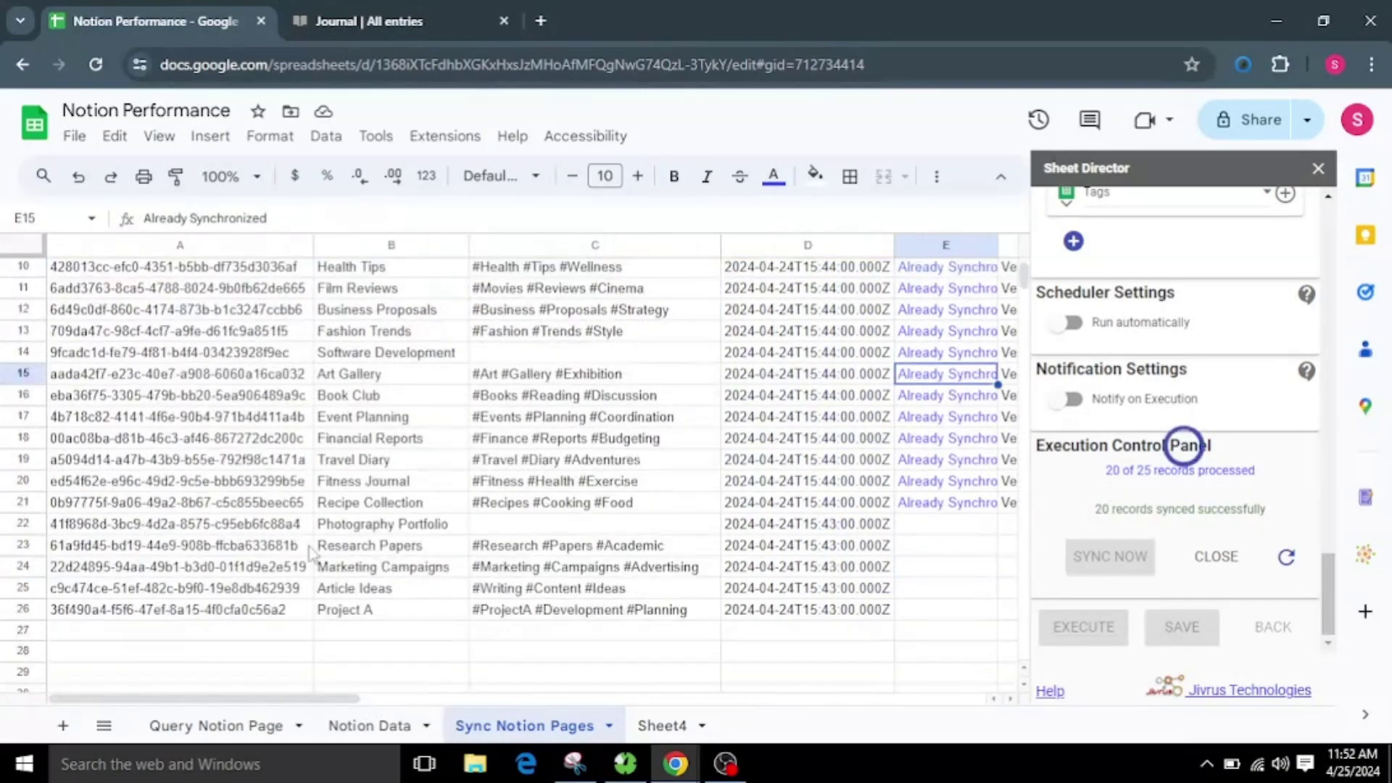
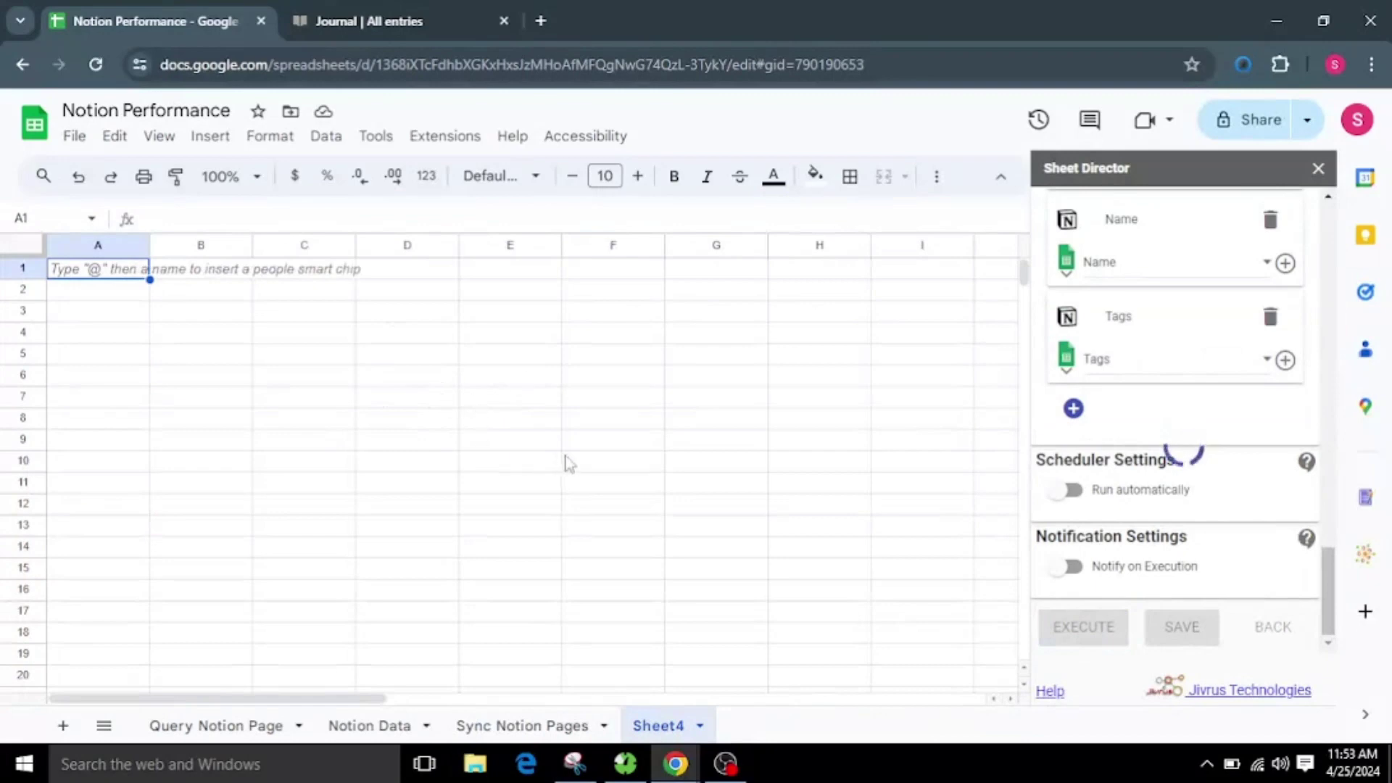
# - Get the Notion records into the empty Sheet4 from cell B5, and create the [SD] Status and [SD] Result columns
pyautogui.scroll(-3, 1101, 545)
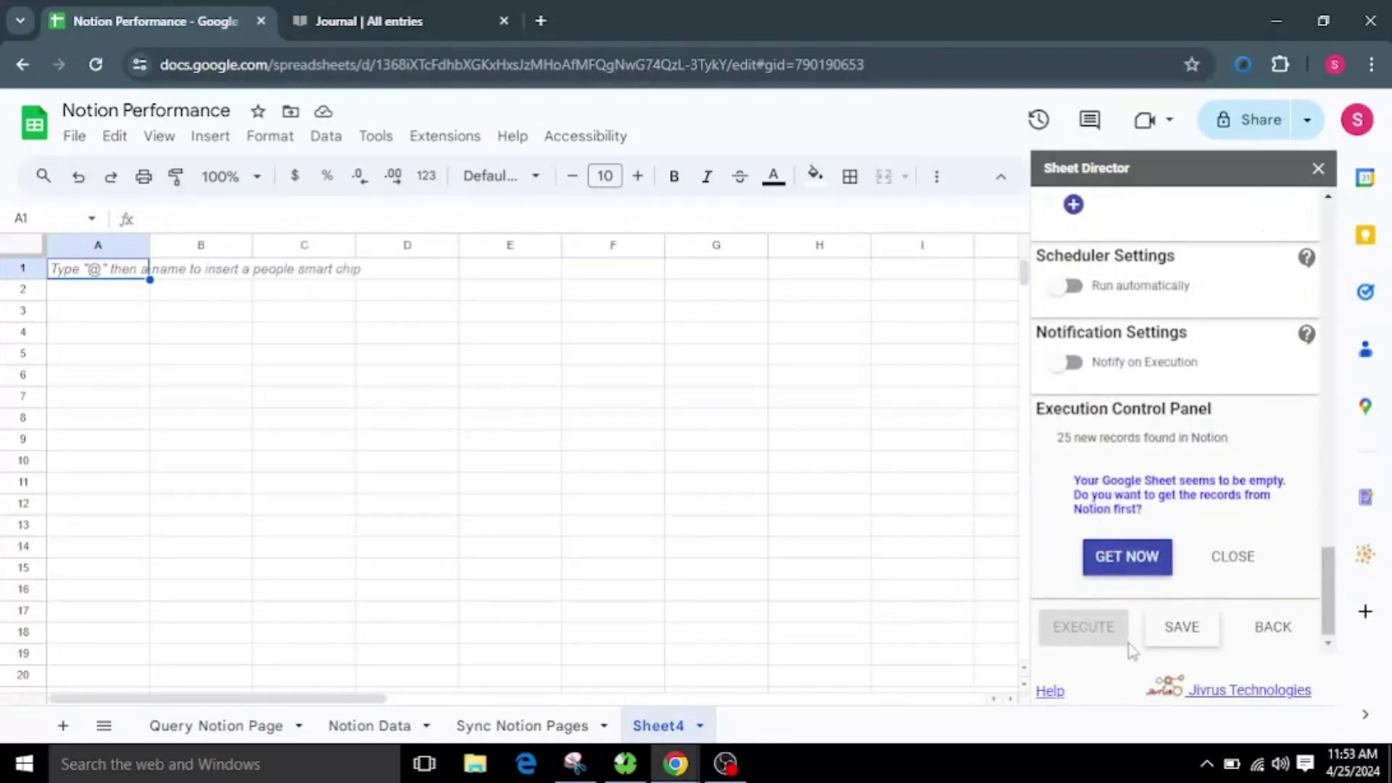
pyautogui.click(1135, 561)
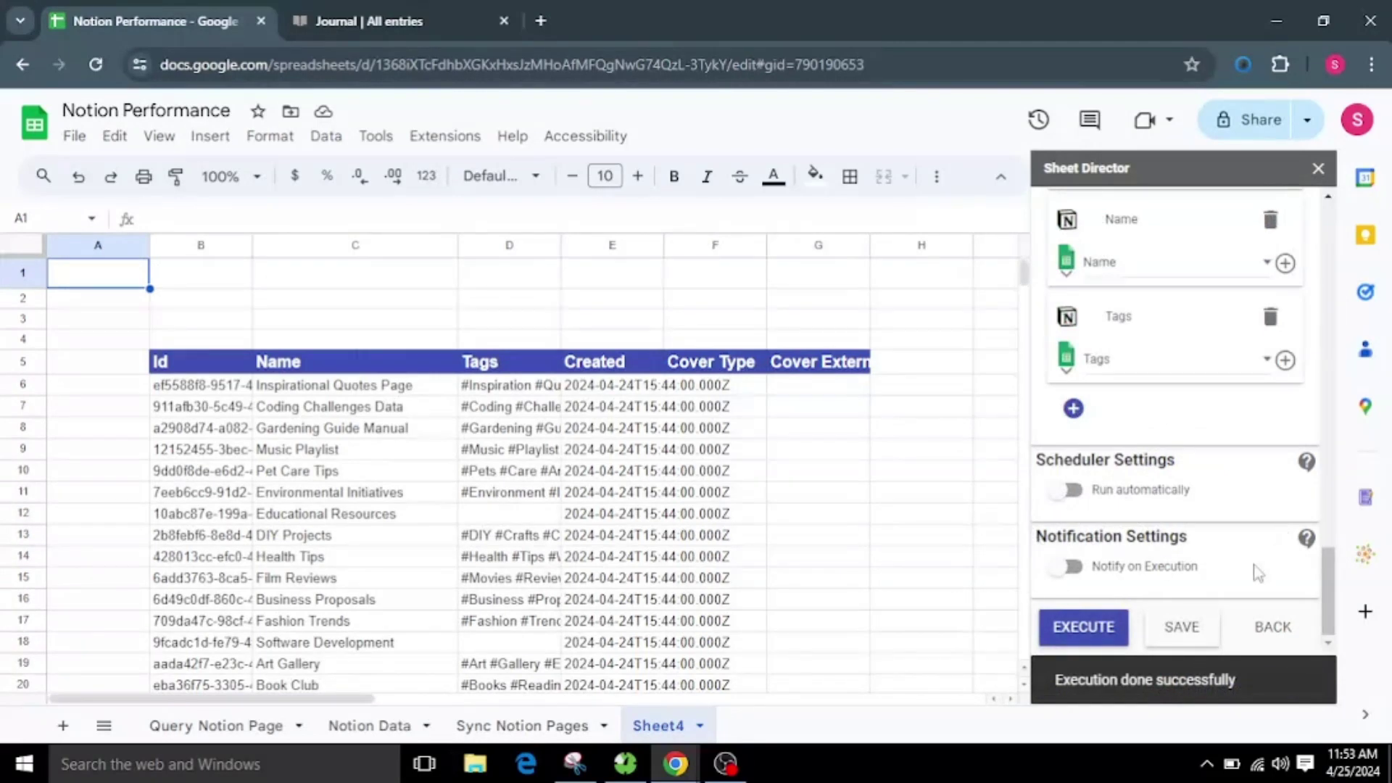
pyautogui.scroll(5, 1274, 525)
pyautogui.scroll(1, 1274, 529)
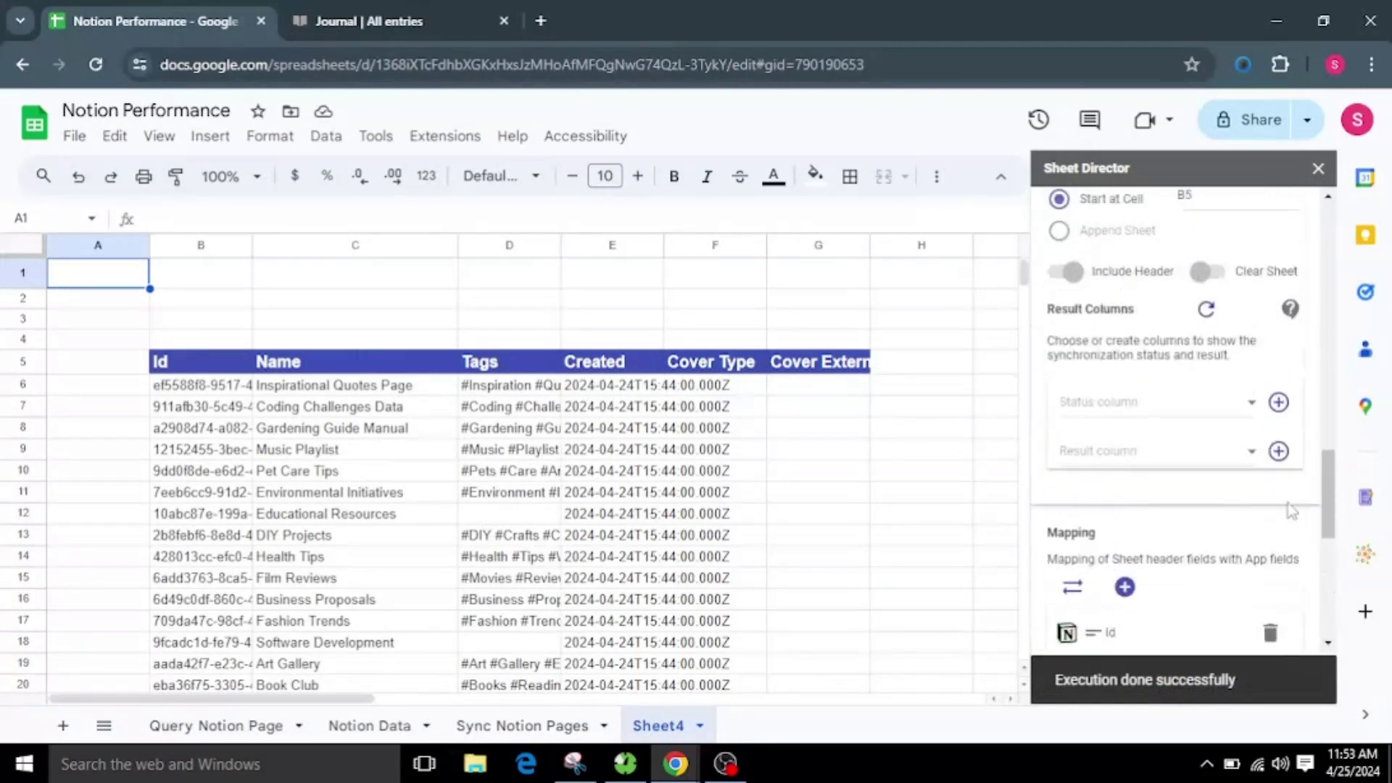
pyautogui.click(1278, 402)
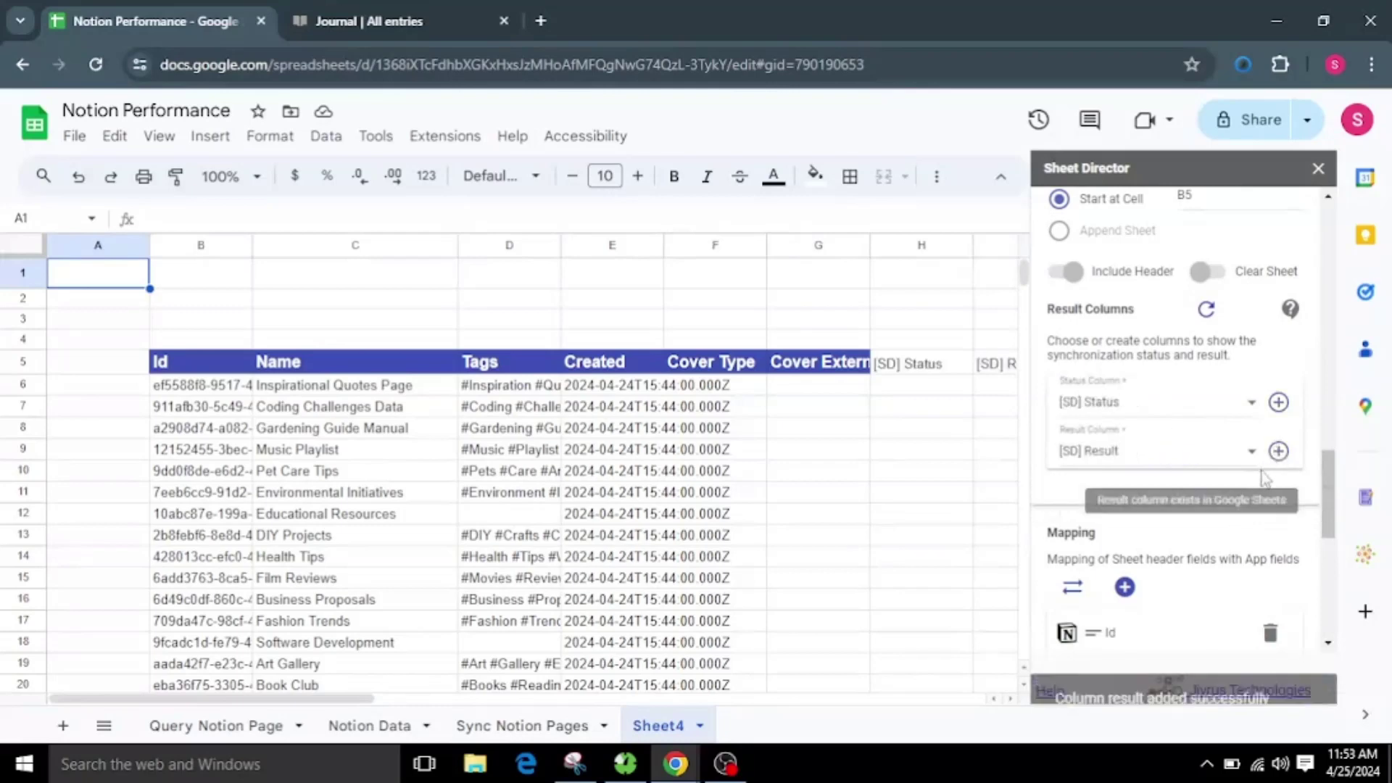
# - Execute the synchronization for Sheet4 and approve syncing its records
pyautogui.scroll(-7, 1258, 507)
pyautogui.click(1099, 628)
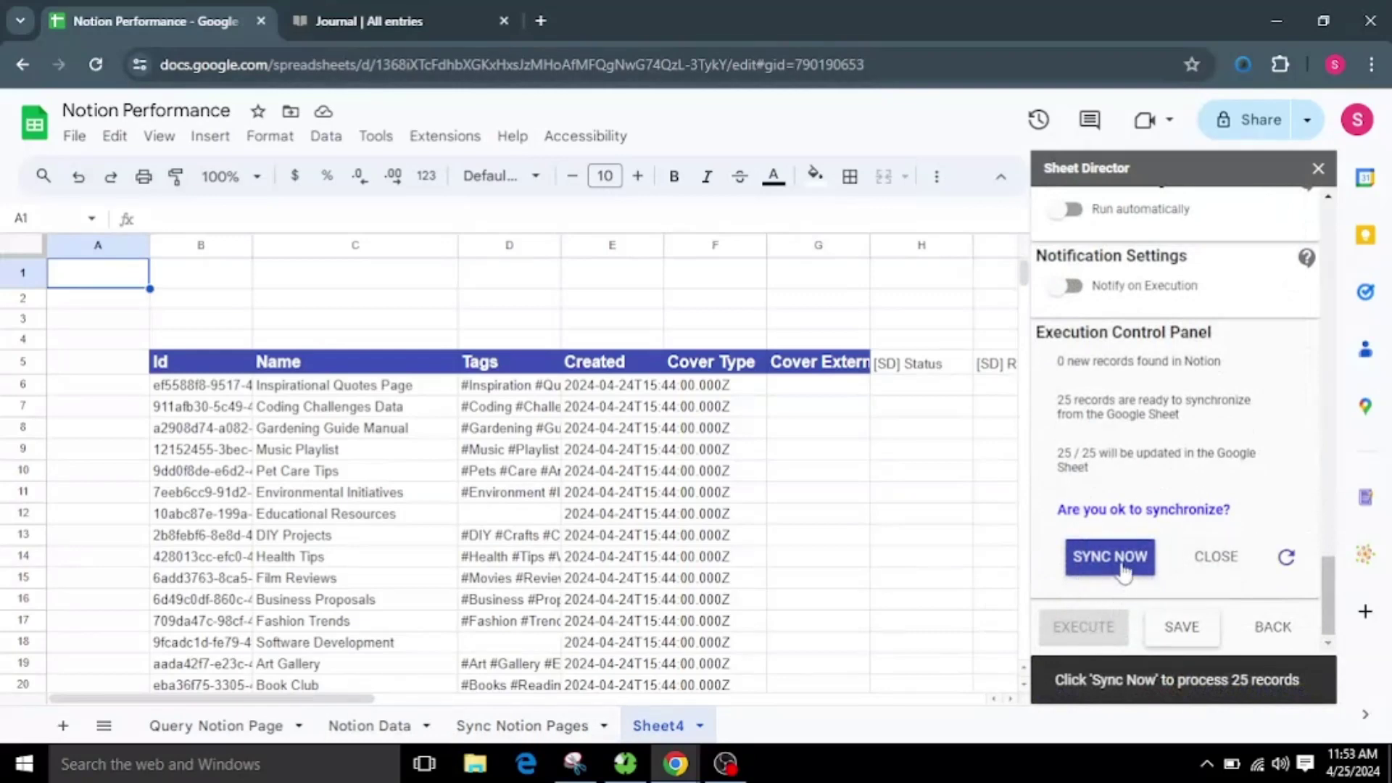
pyautogui.click(1122, 564)
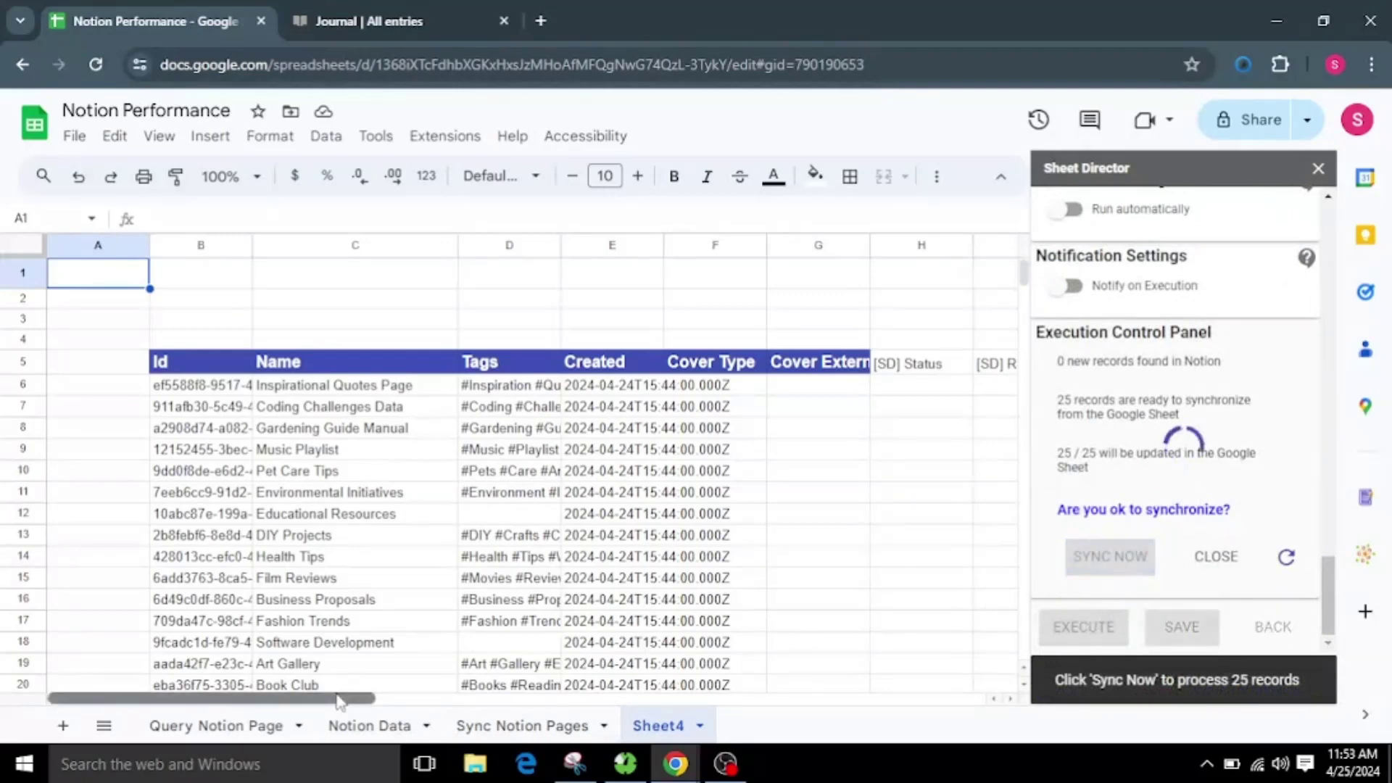
# - Review the status and result columns of Sheet4's records, and close the execution control panel
pyautogui.moveTo(338, 700); pyautogui.dragTo(375, 699)
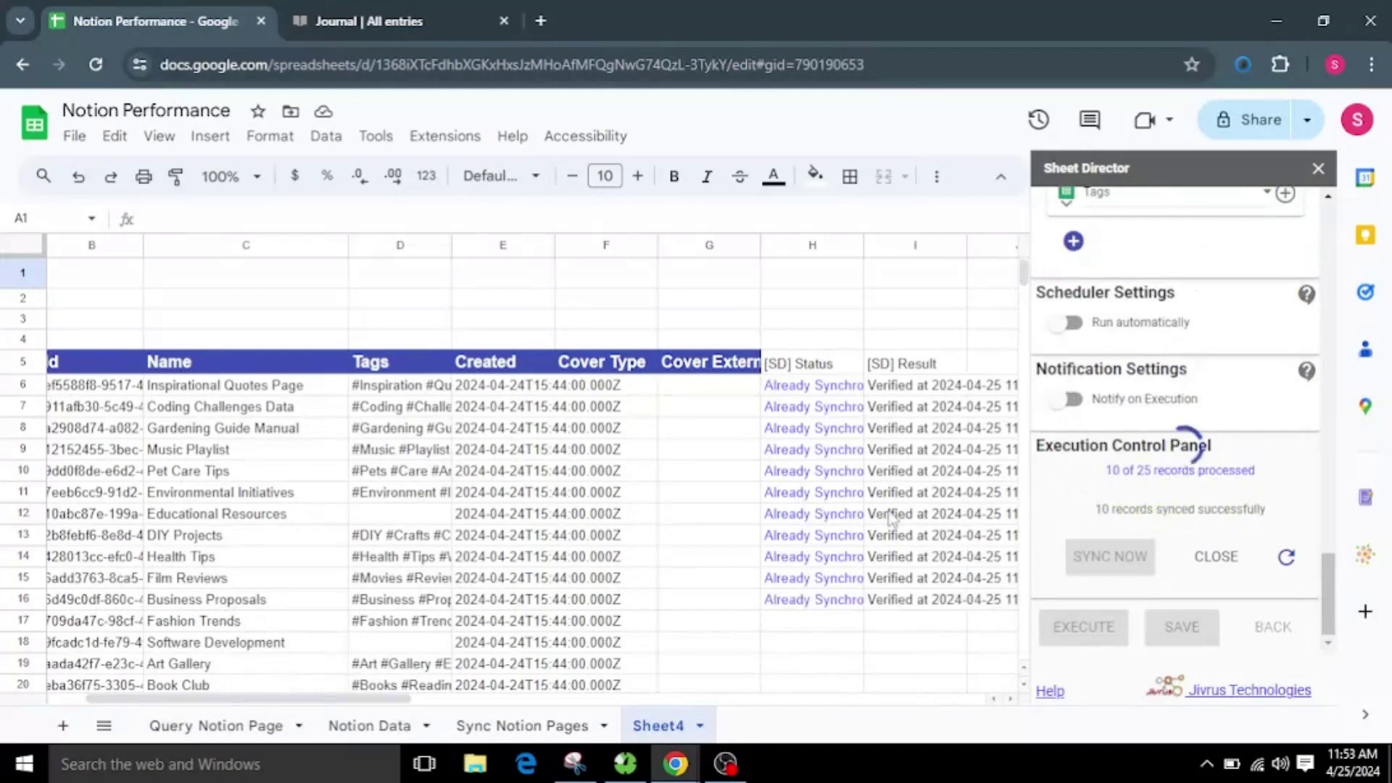
pyautogui.scroll(-2, 899, 555)
pyautogui.scroll(-2, 900, 555)
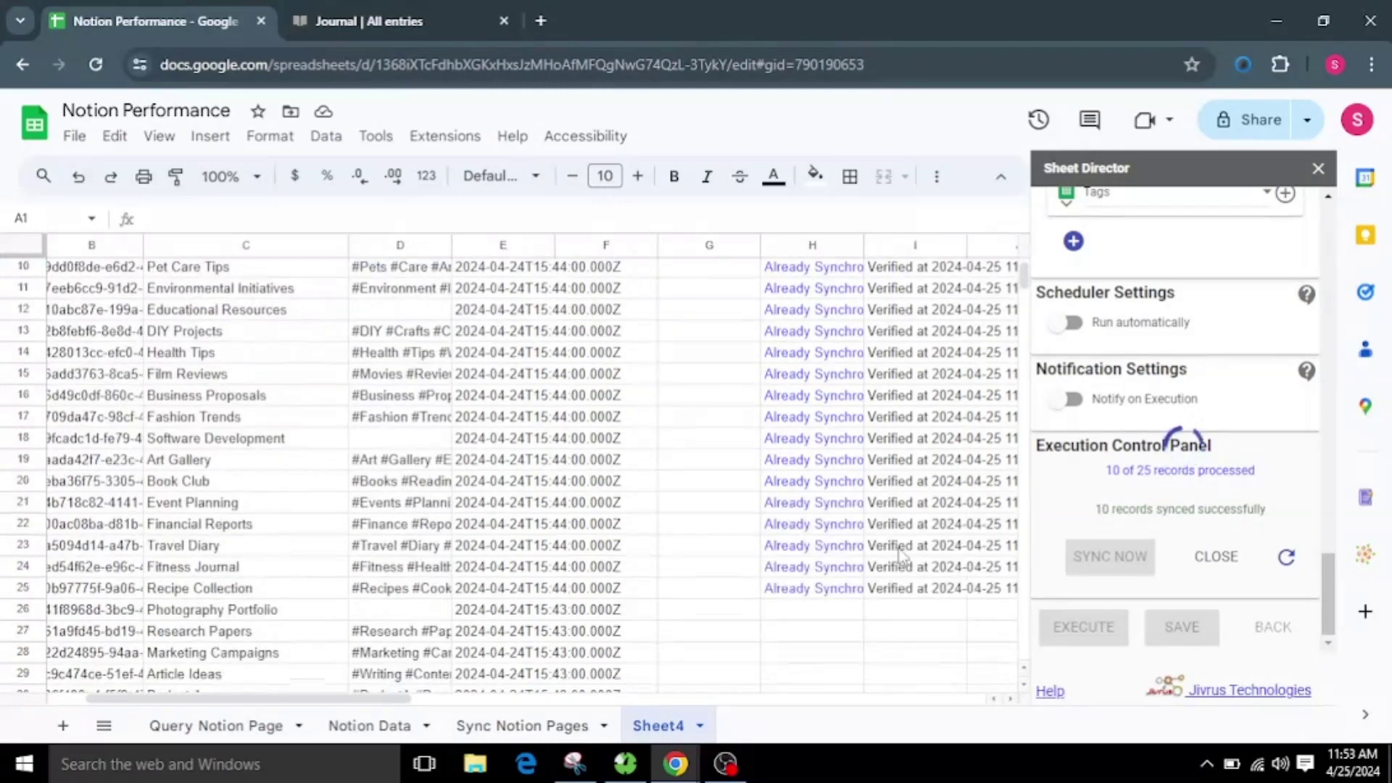
pyautogui.scroll(-2, 900, 555)
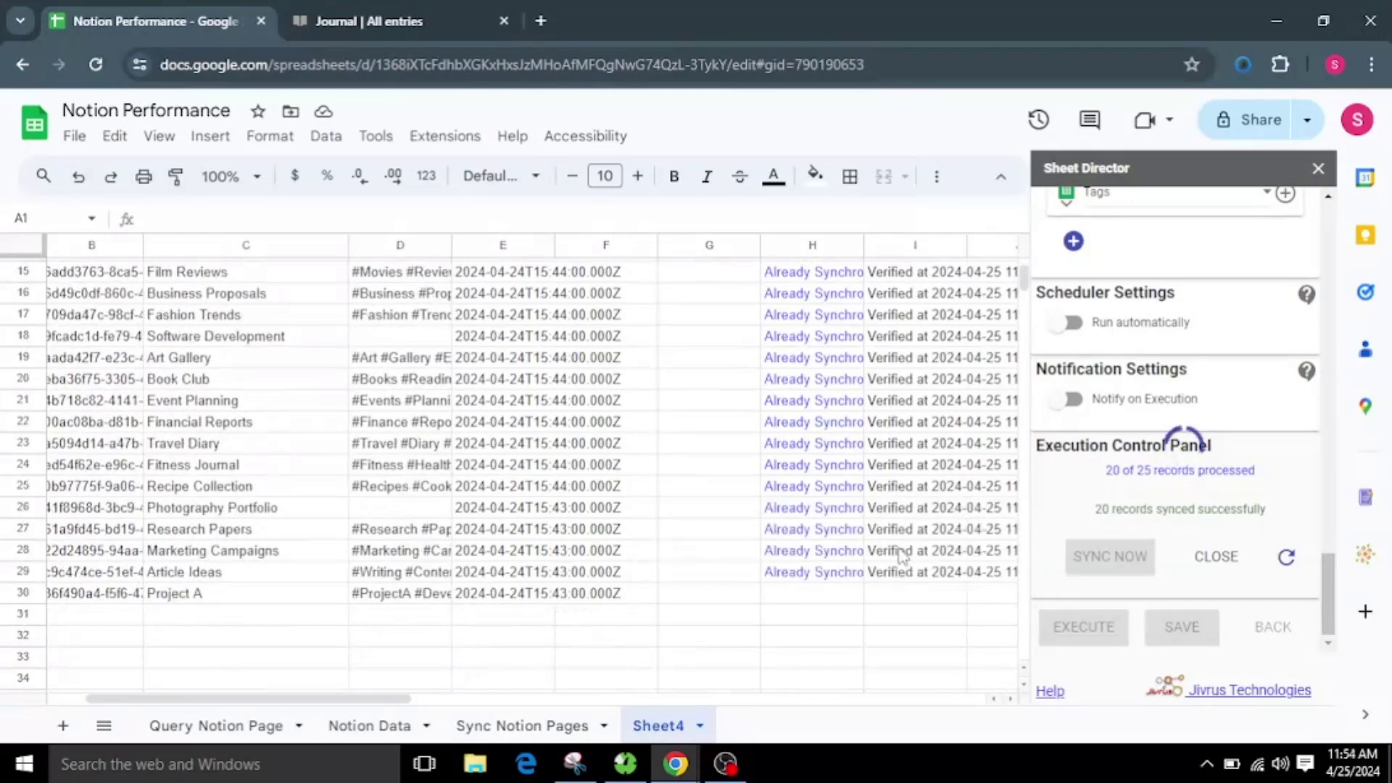
pyautogui.scroll(5, 900, 555)
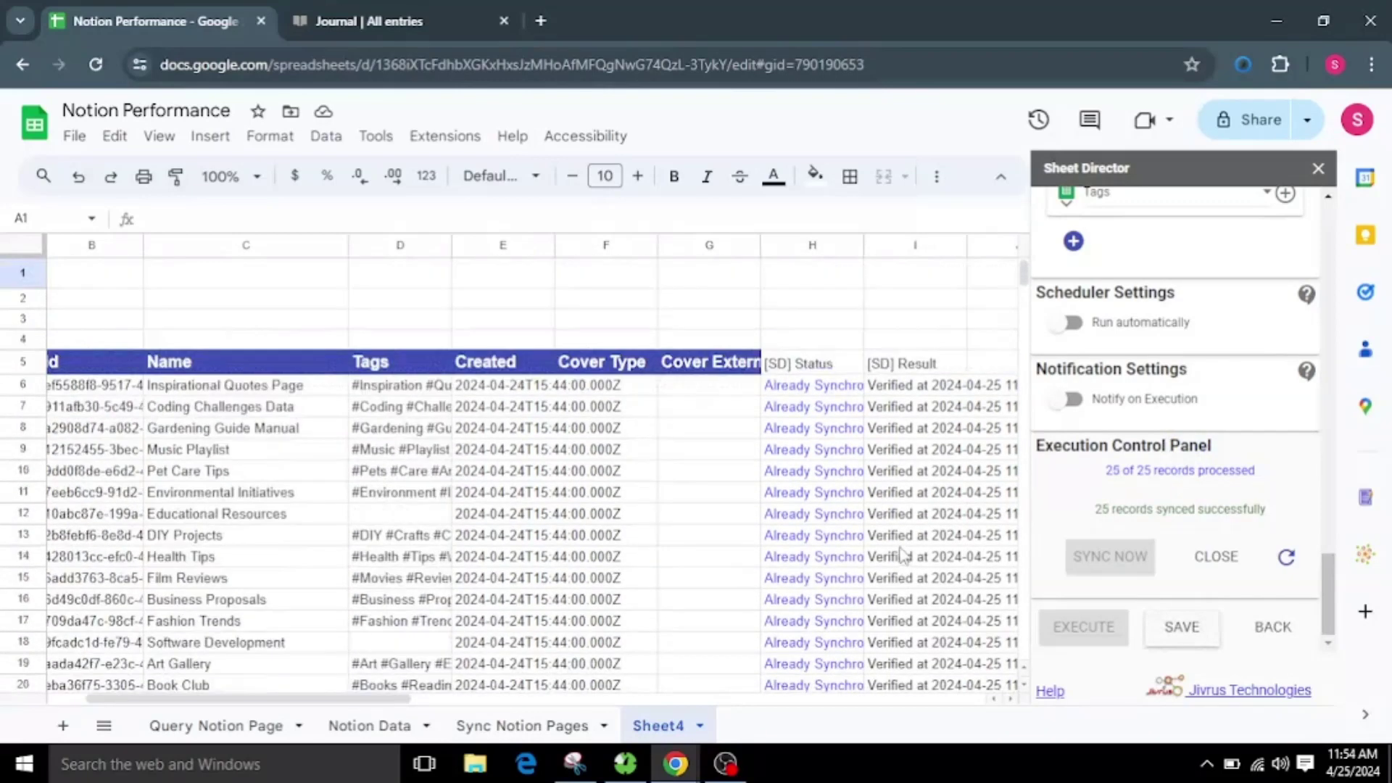
pyautogui.moveTo(361, 696); pyautogui.dragTo(283, 705)
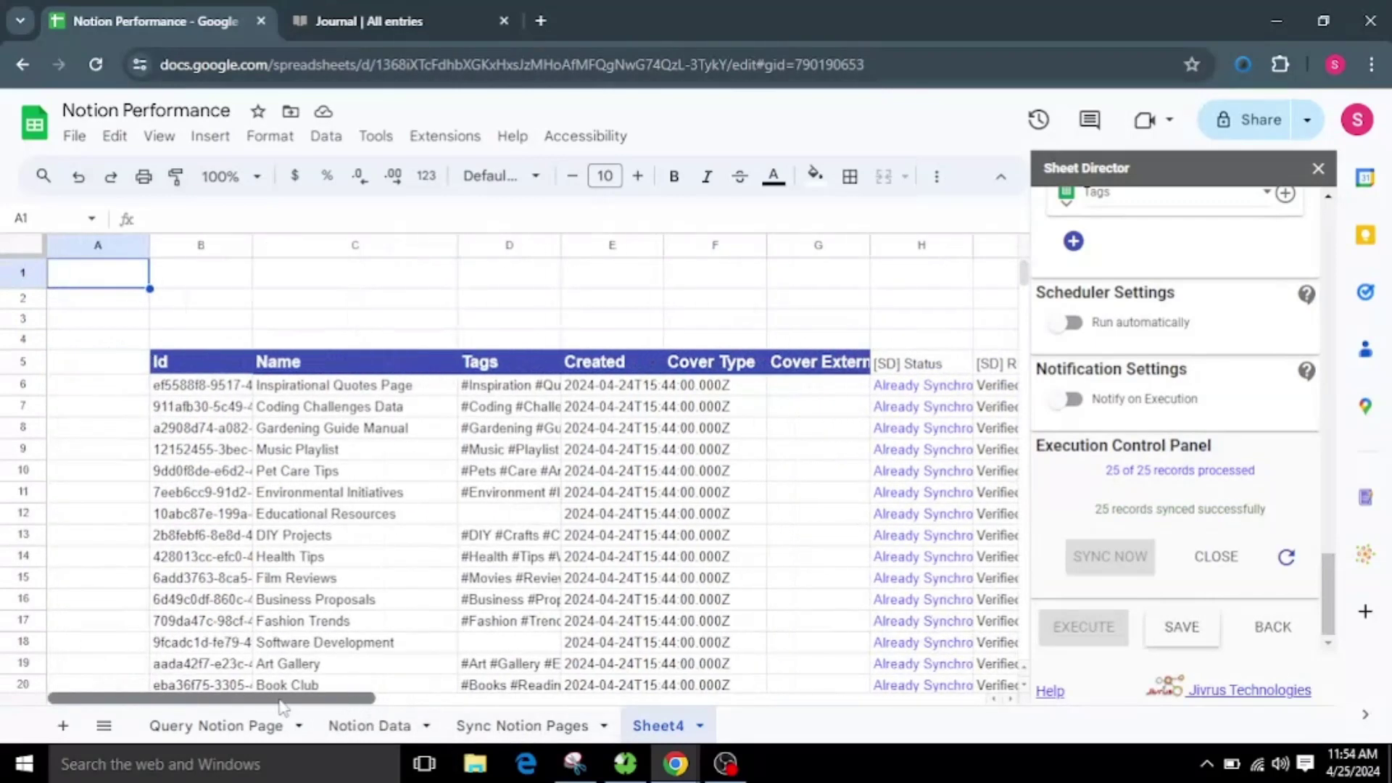
pyautogui.click(1216, 557)
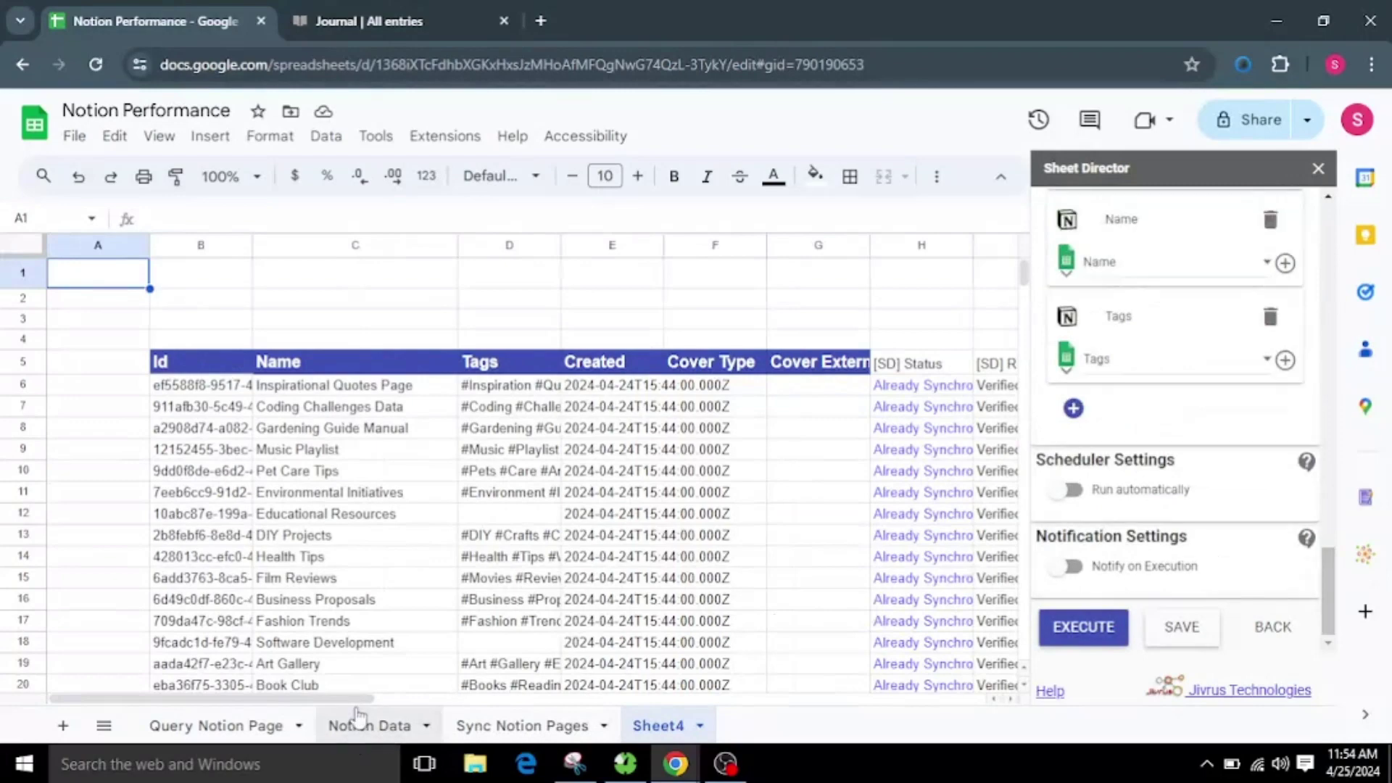
pyautogui.hscroll(2, 359, 719)
pyautogui.hscroll(3, 398, 718)
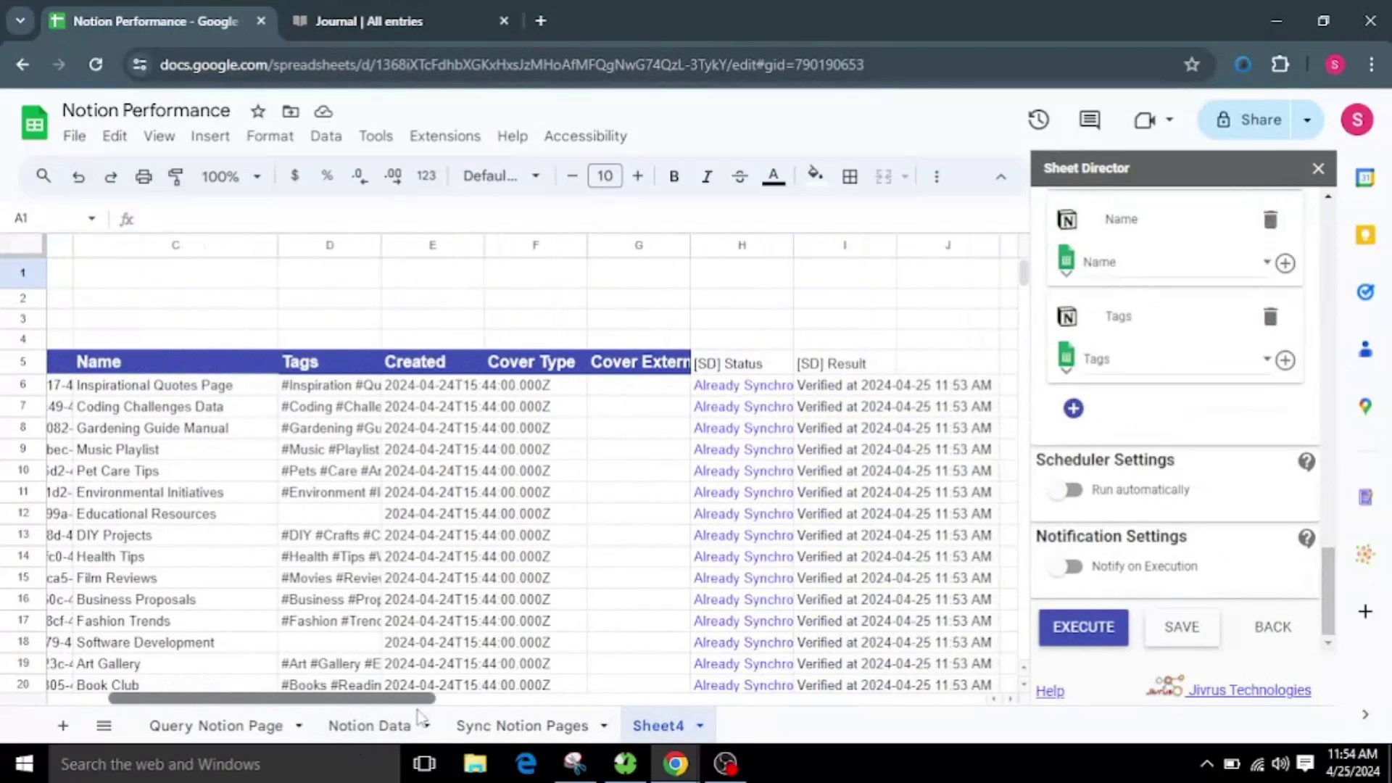